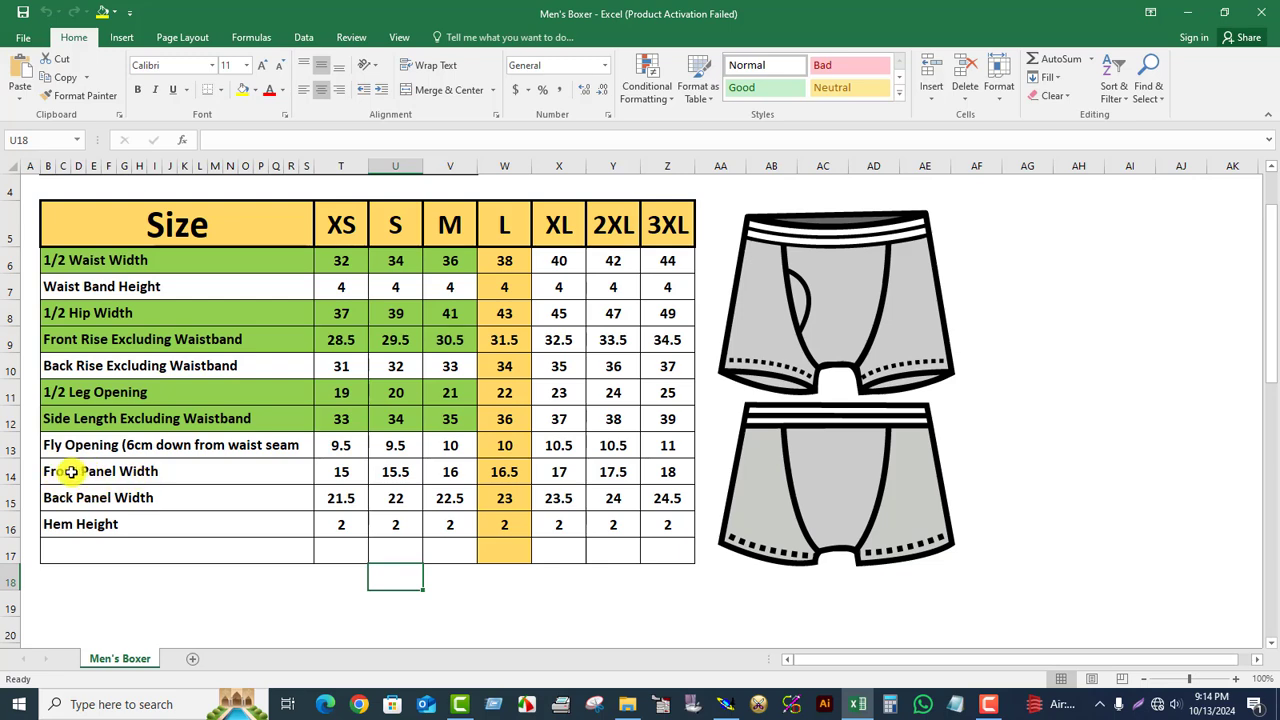
Step: Fill the Front Panel Width label and its XS–M values green, then deselect
drag(71, 471, 466, 470)
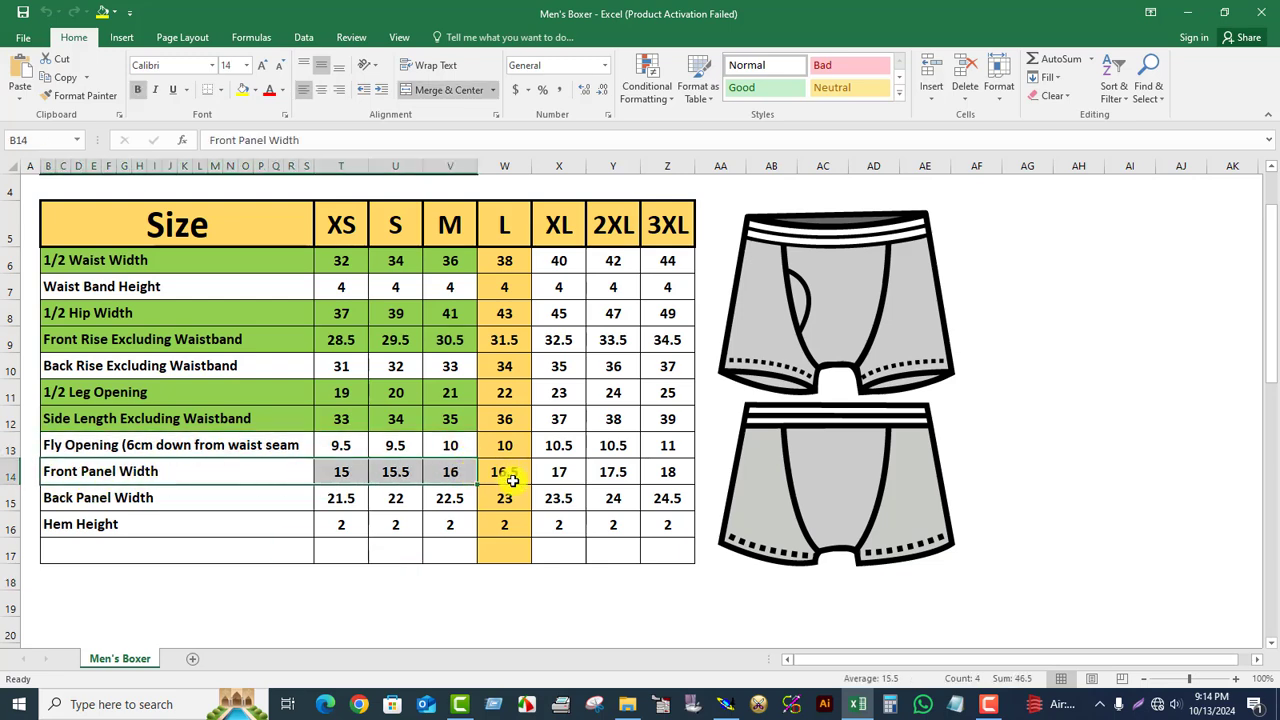
click(255, 90)
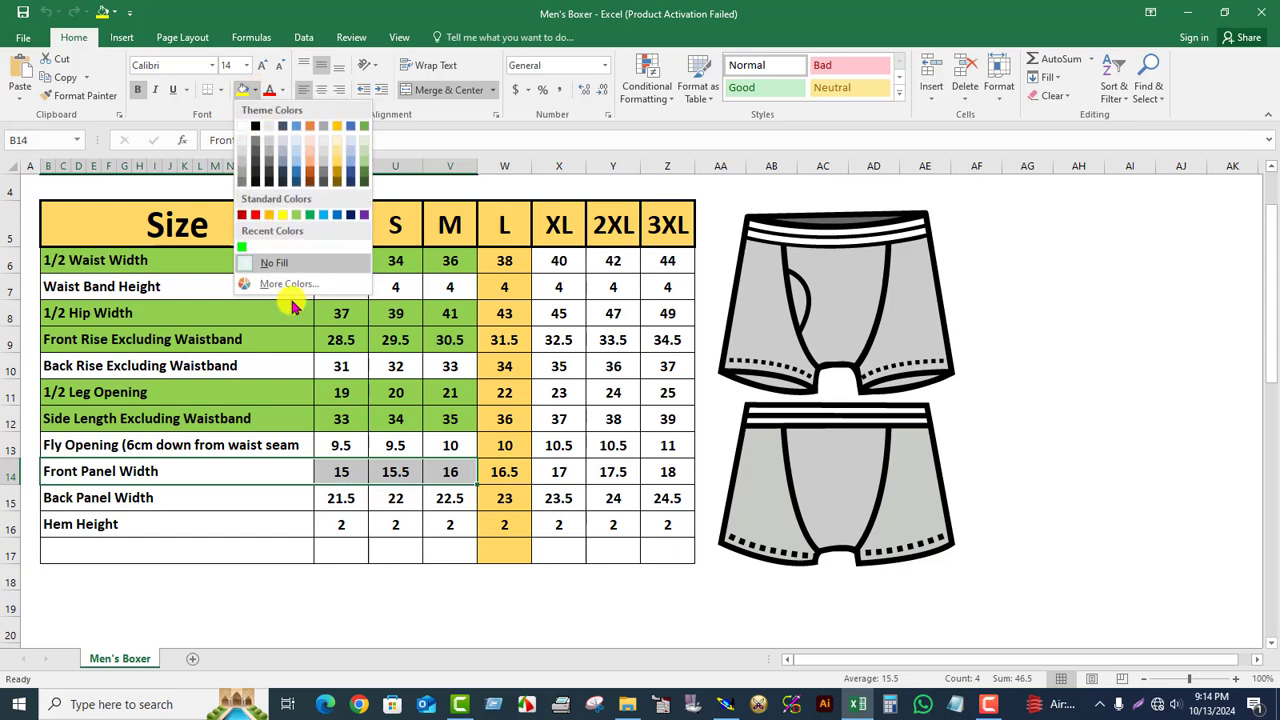
click(299, 215)
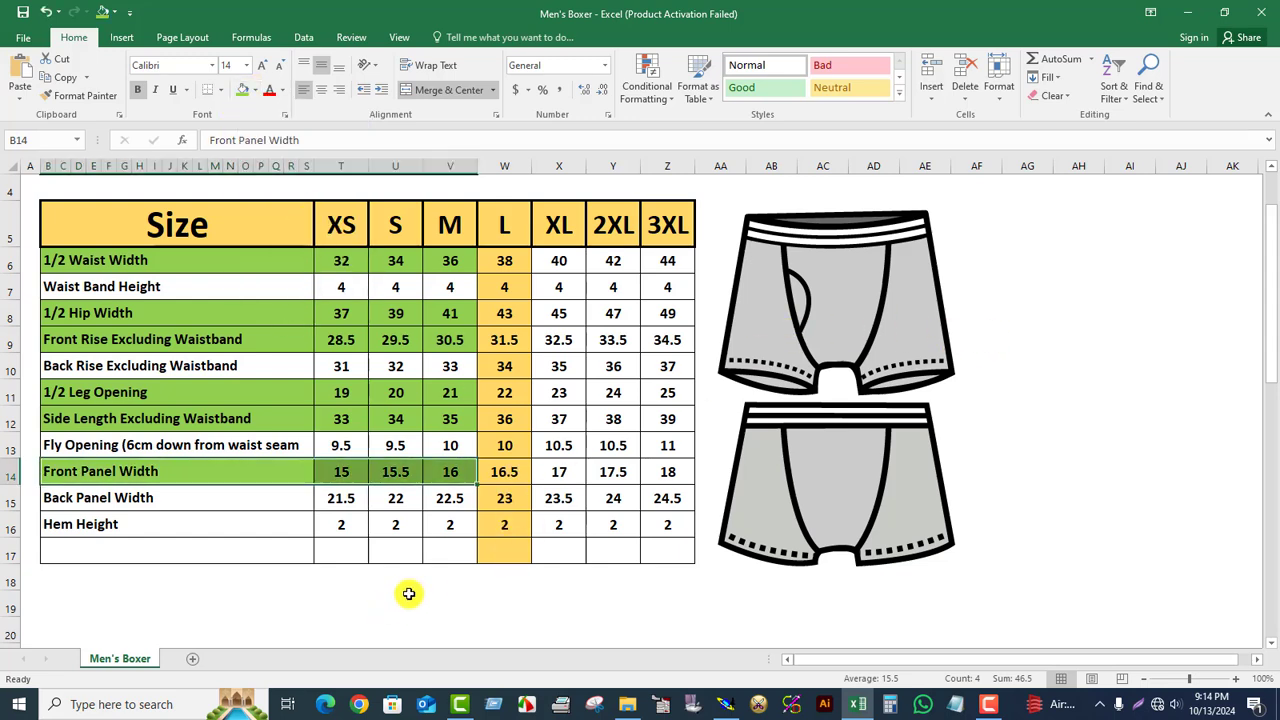
click(504, 576)
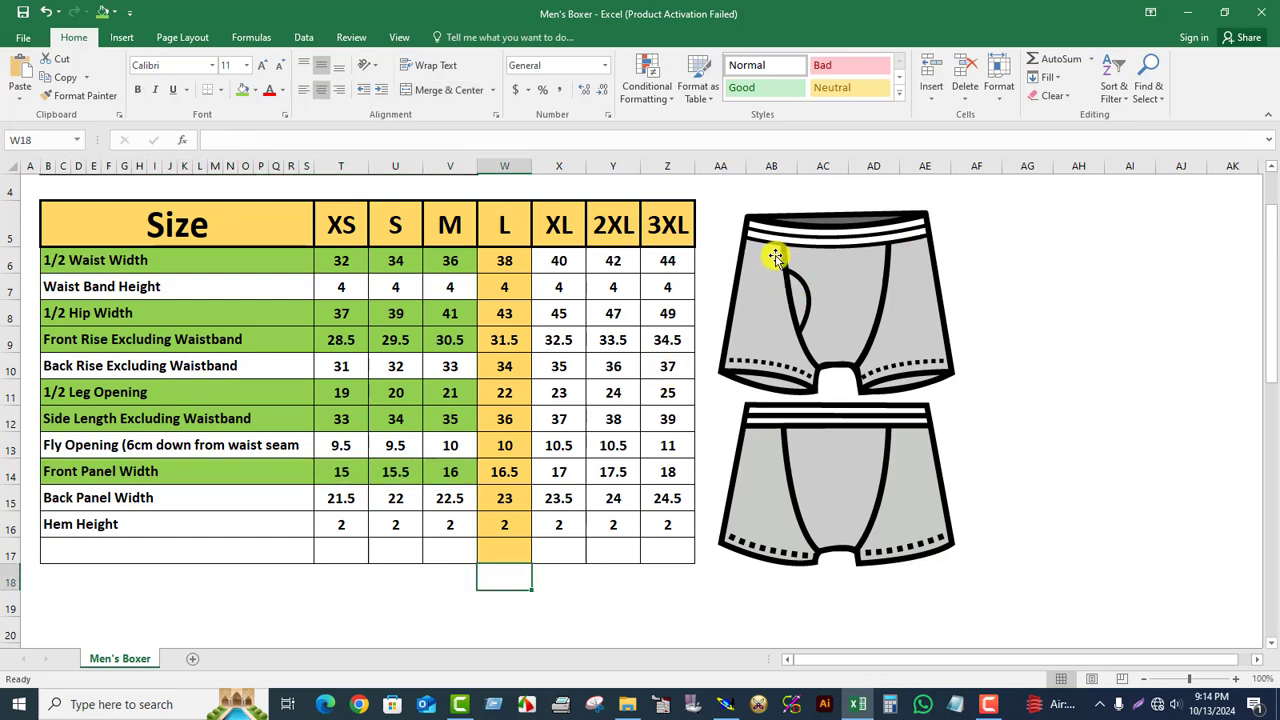
Step: Nudge the boxer illustration slightly right, then open and close an empty Notepad window
drag(787, 245, 852, 260)
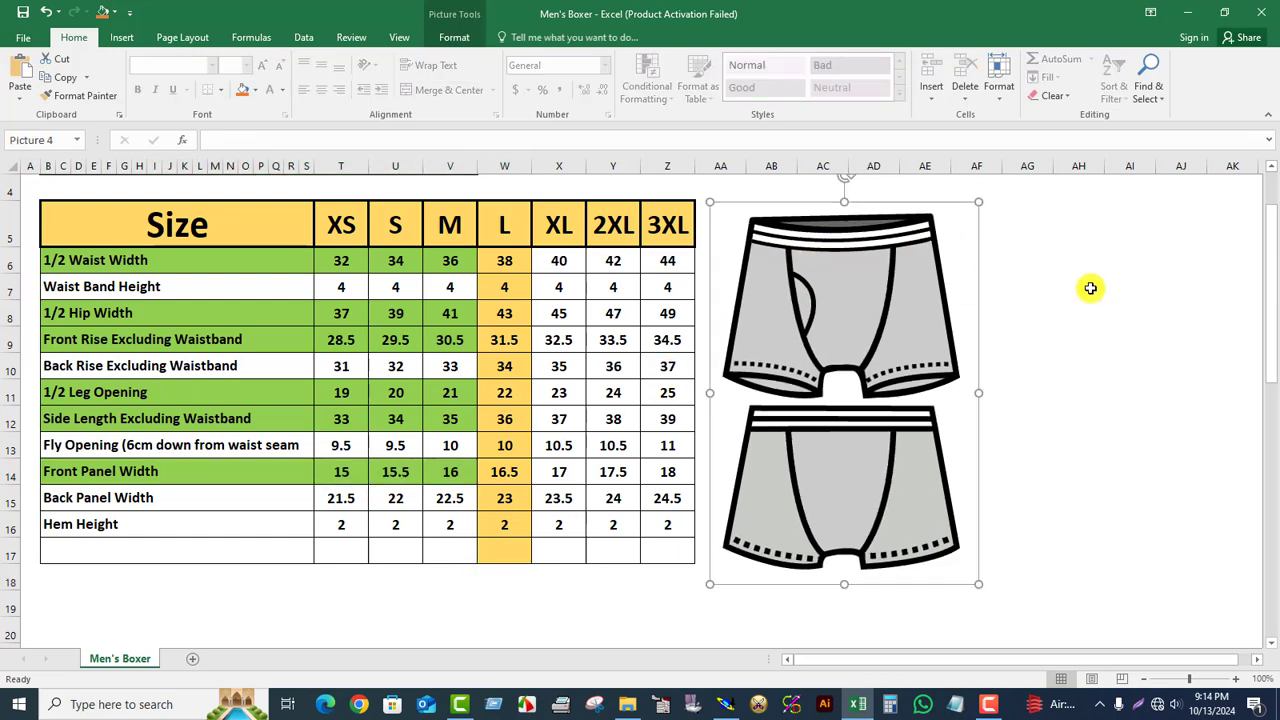
click(1180, 286)
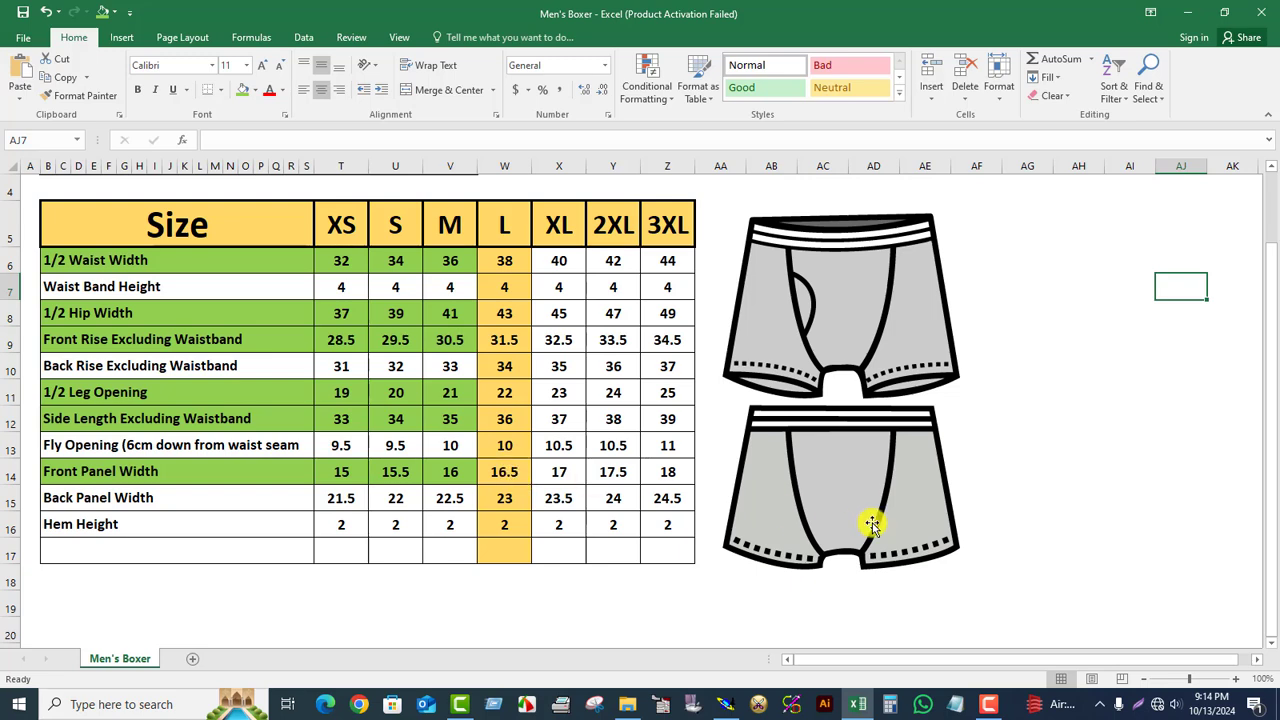
click(955, 704)
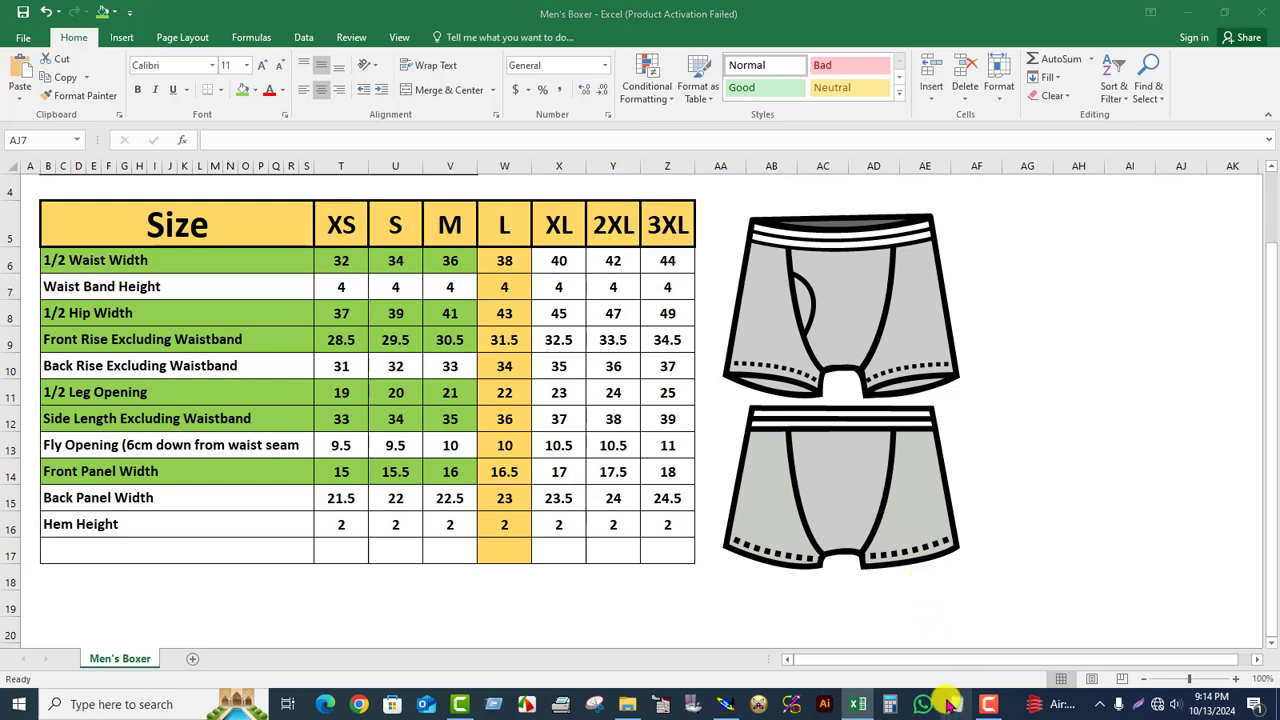
click(1209, 113)
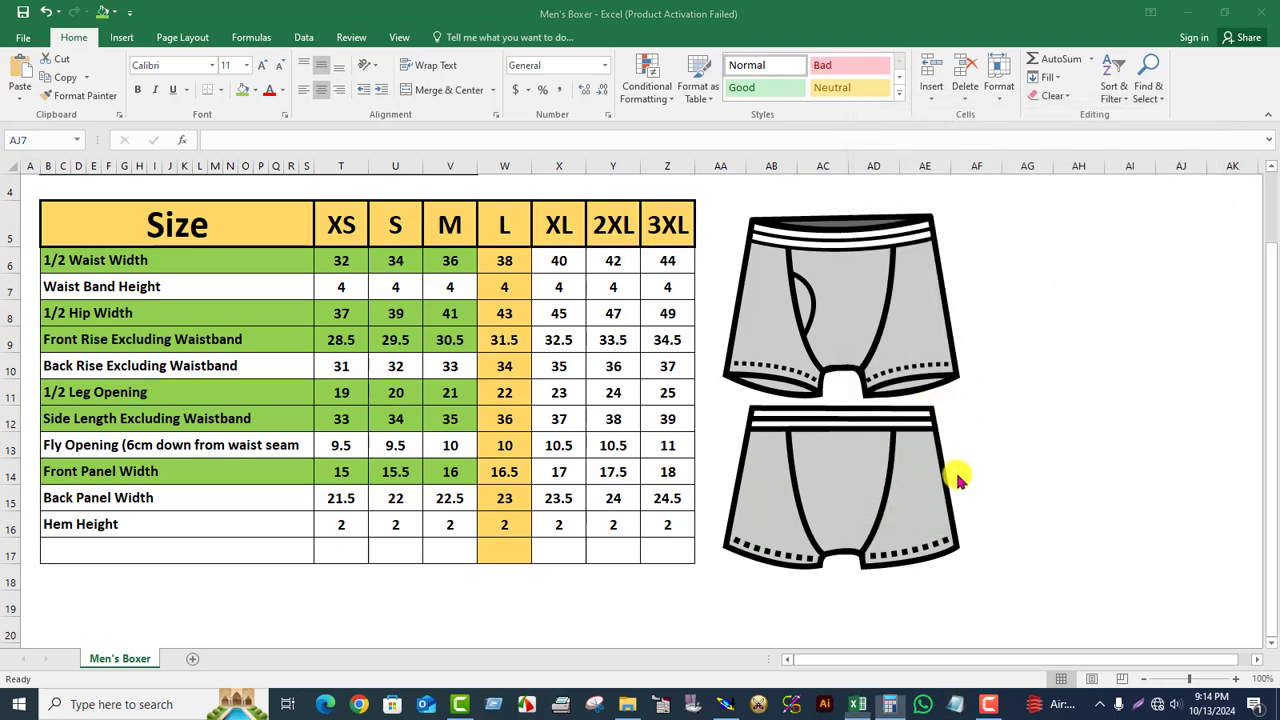
Step: Compute 16.5 ÷ 2 = 8.25 in Calculator, then minimize it
click(837, 501)
click(948, 458)
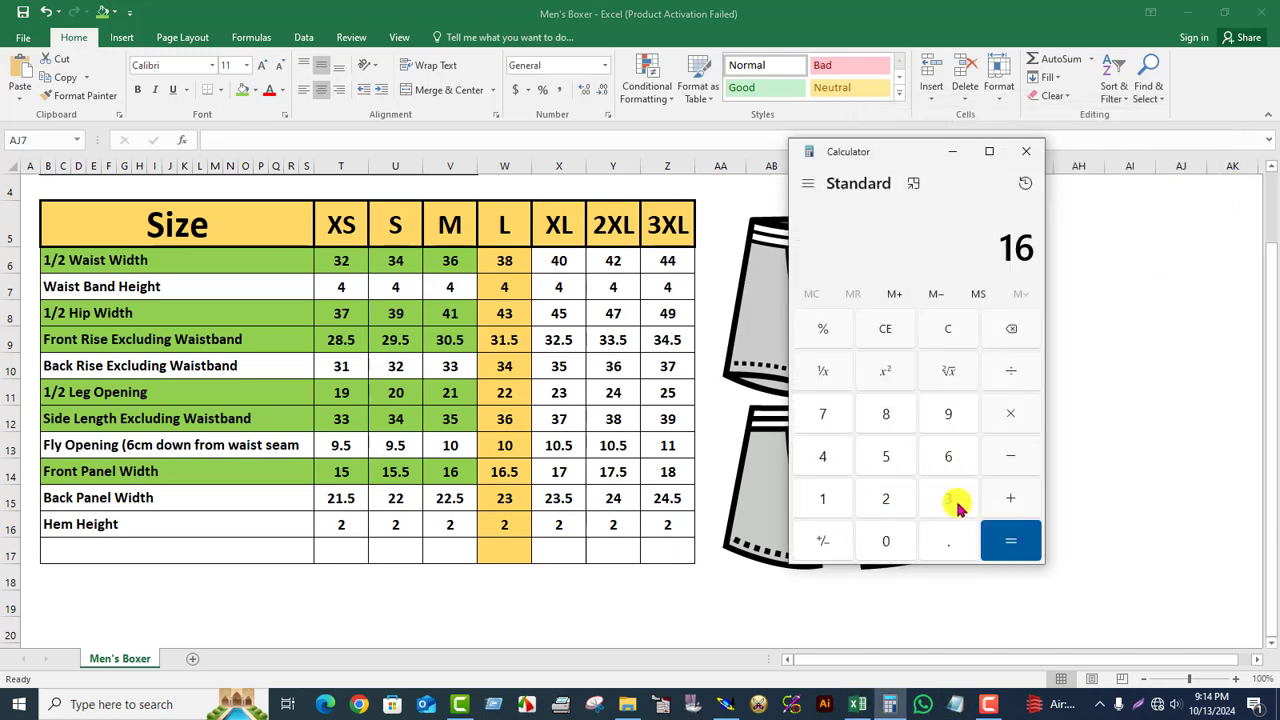
click(948, 538)
click(900, 458)
click(1012, 371)
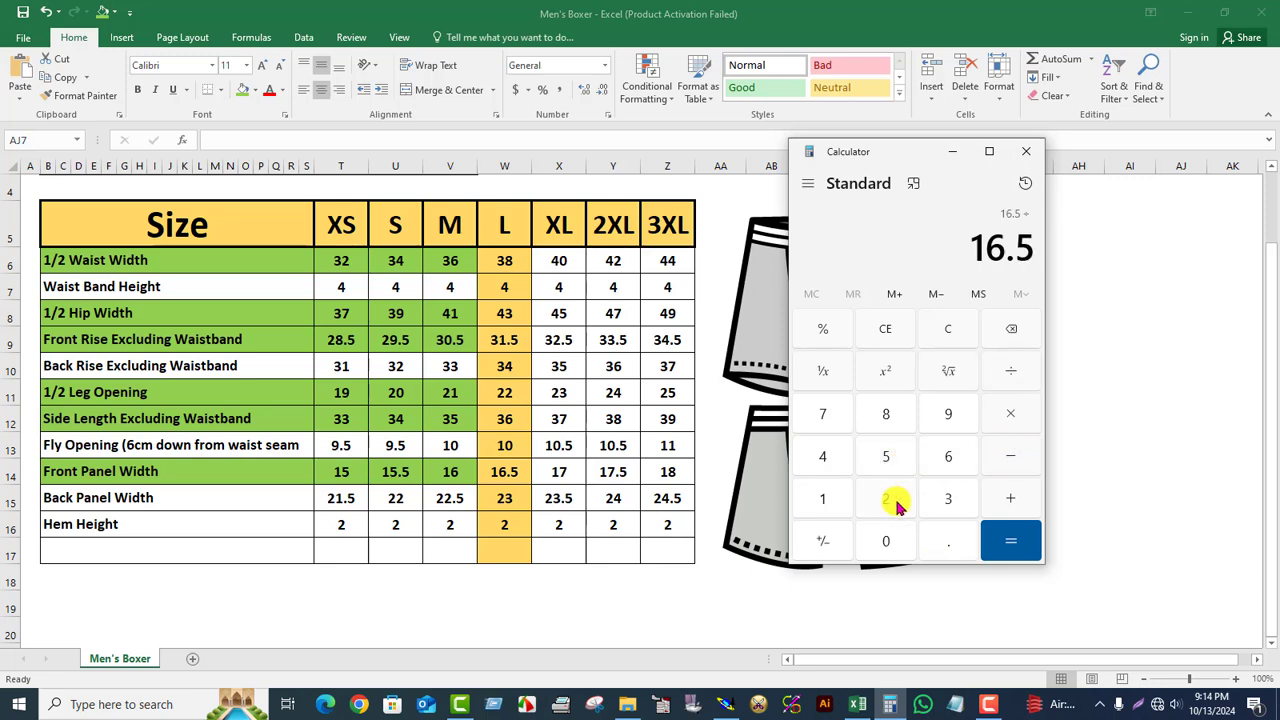
click(886, 499)
click(1013, 543)
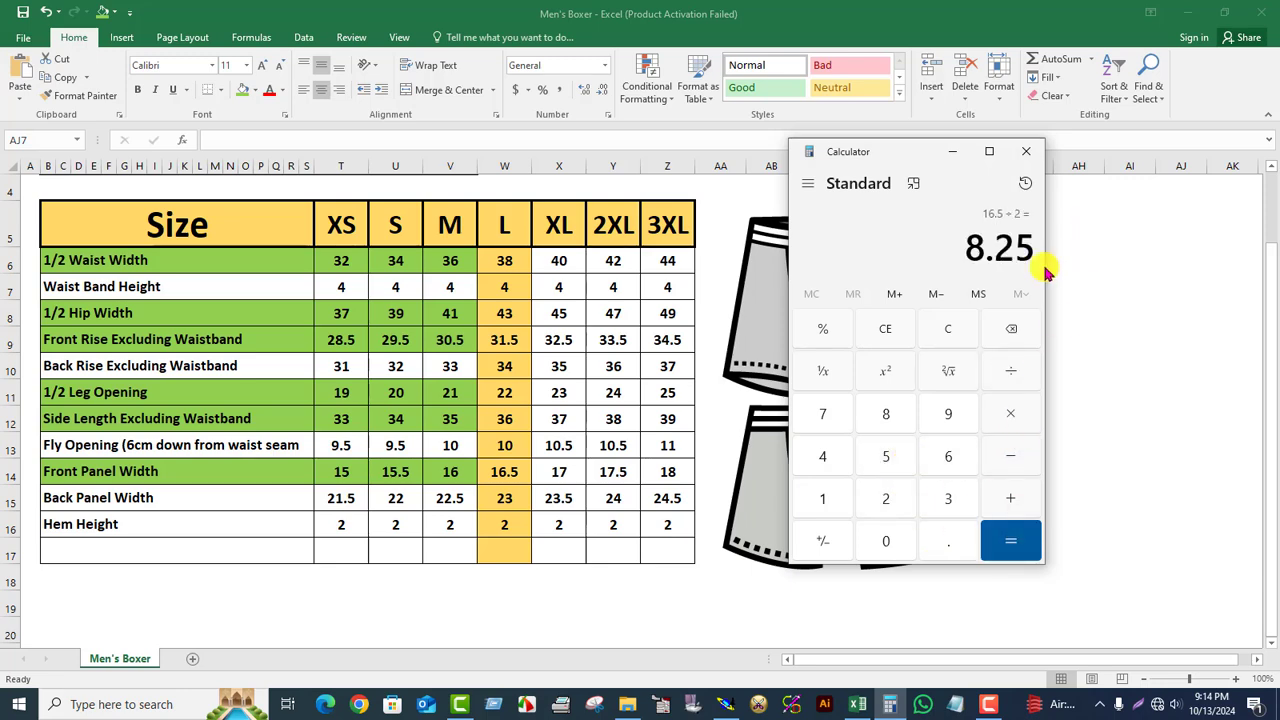
click(950, 154)
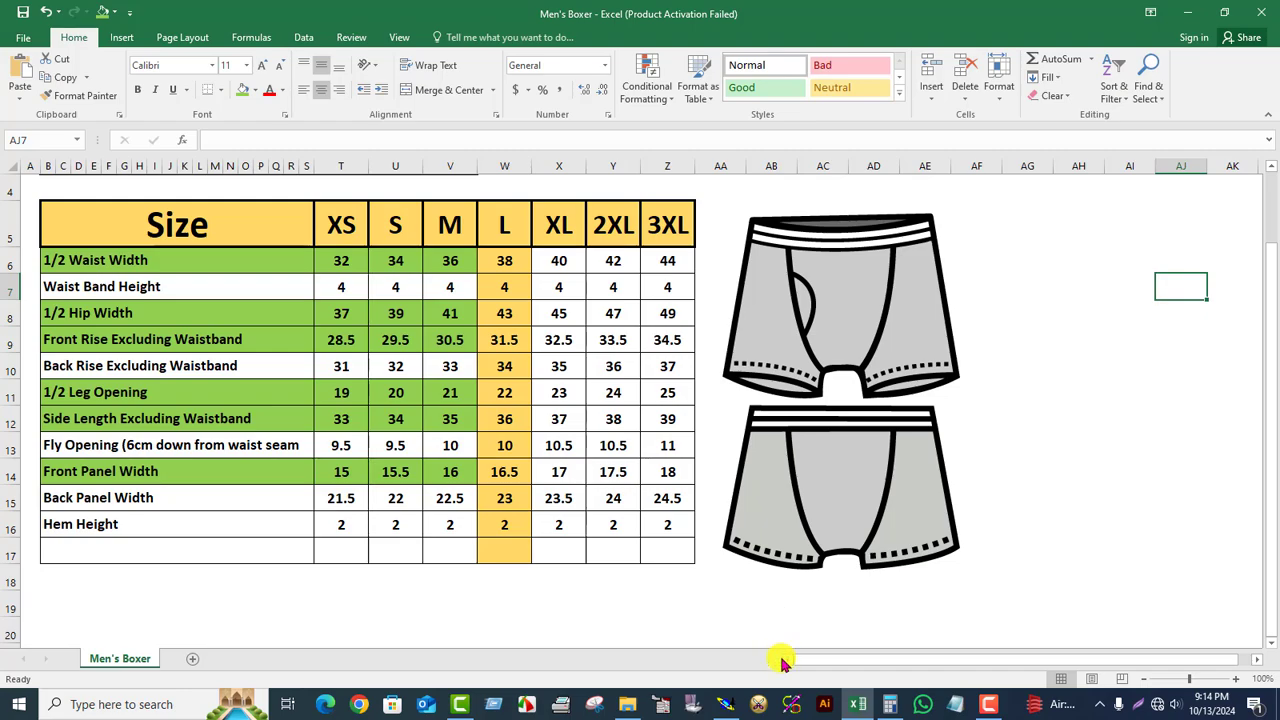
Step: Bring Modaris to the front and zoom in on the boxer pattern piece
click(724, 704)
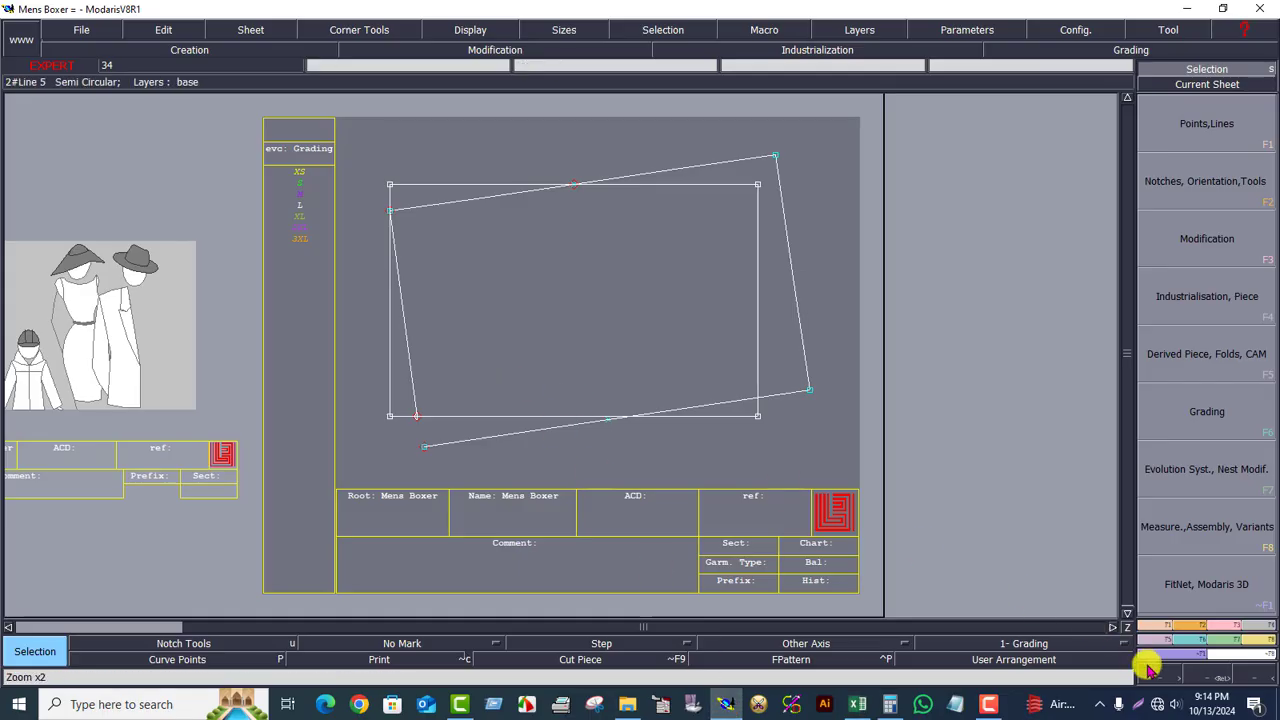
click(1198, 680)
click(323, 143)
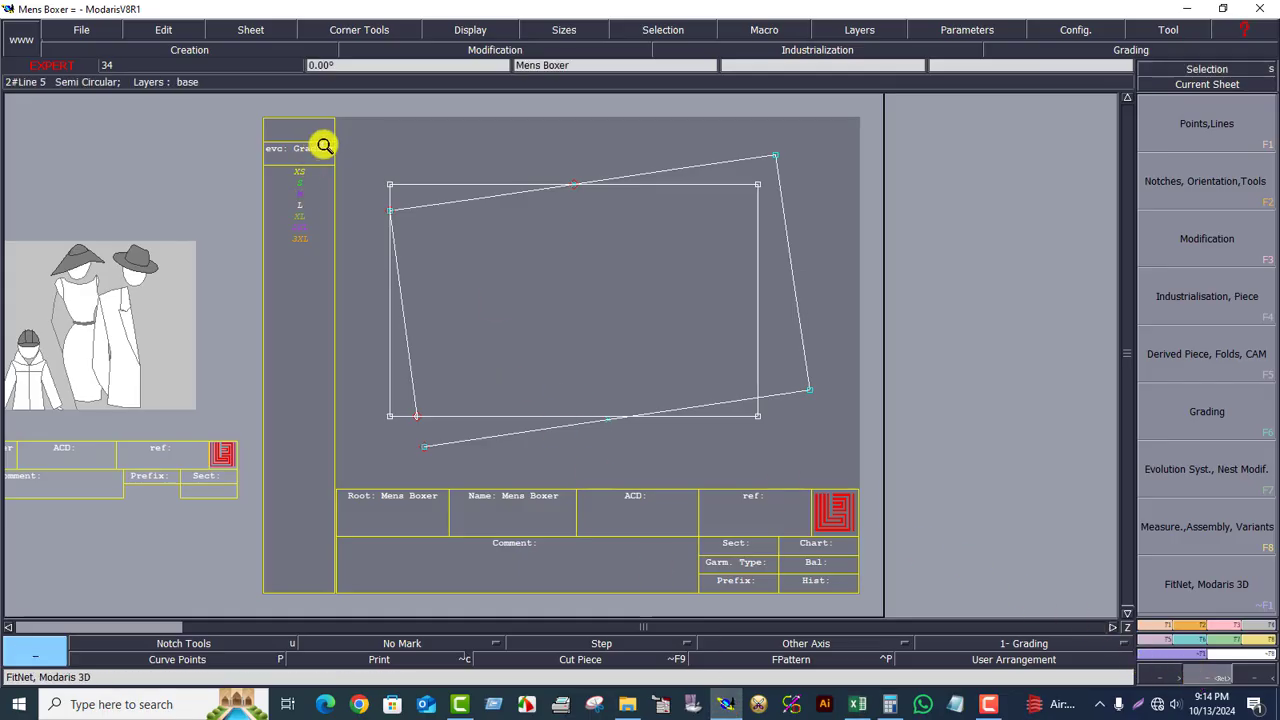
click(634, 491)
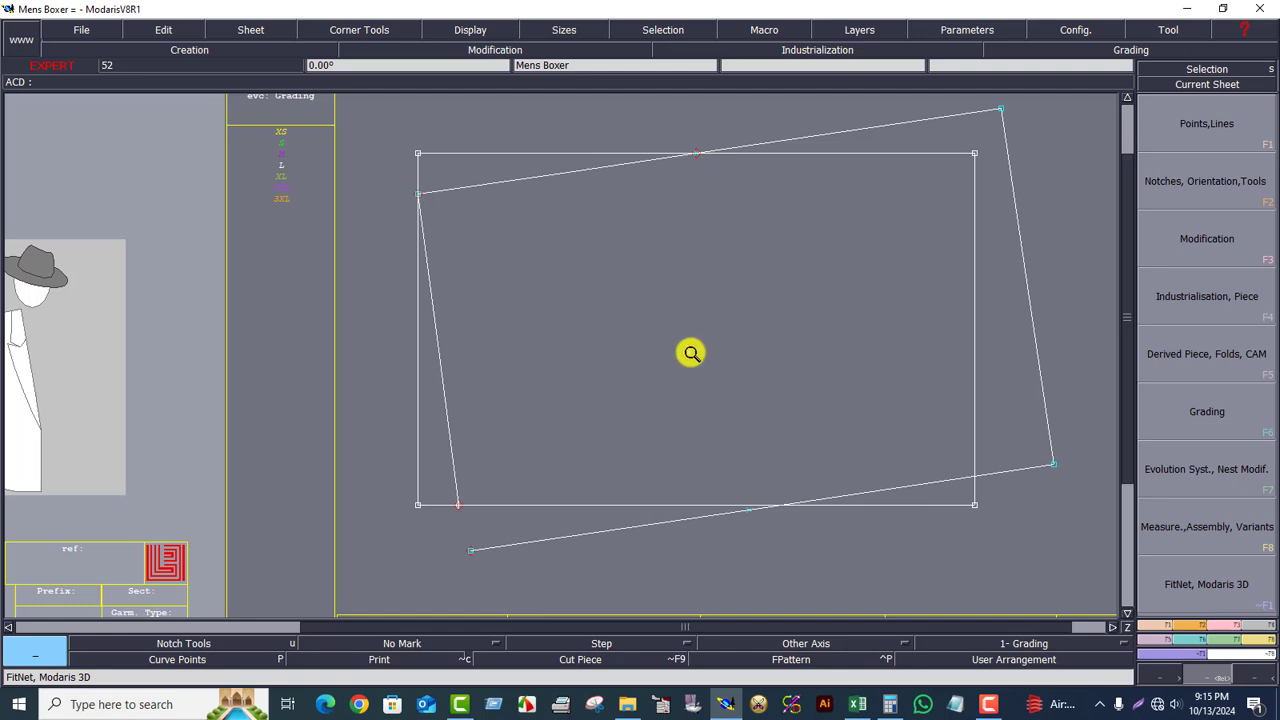
Step: Turn on Display > Handles and bring up the Modification (F3) tools
click(470, 31)
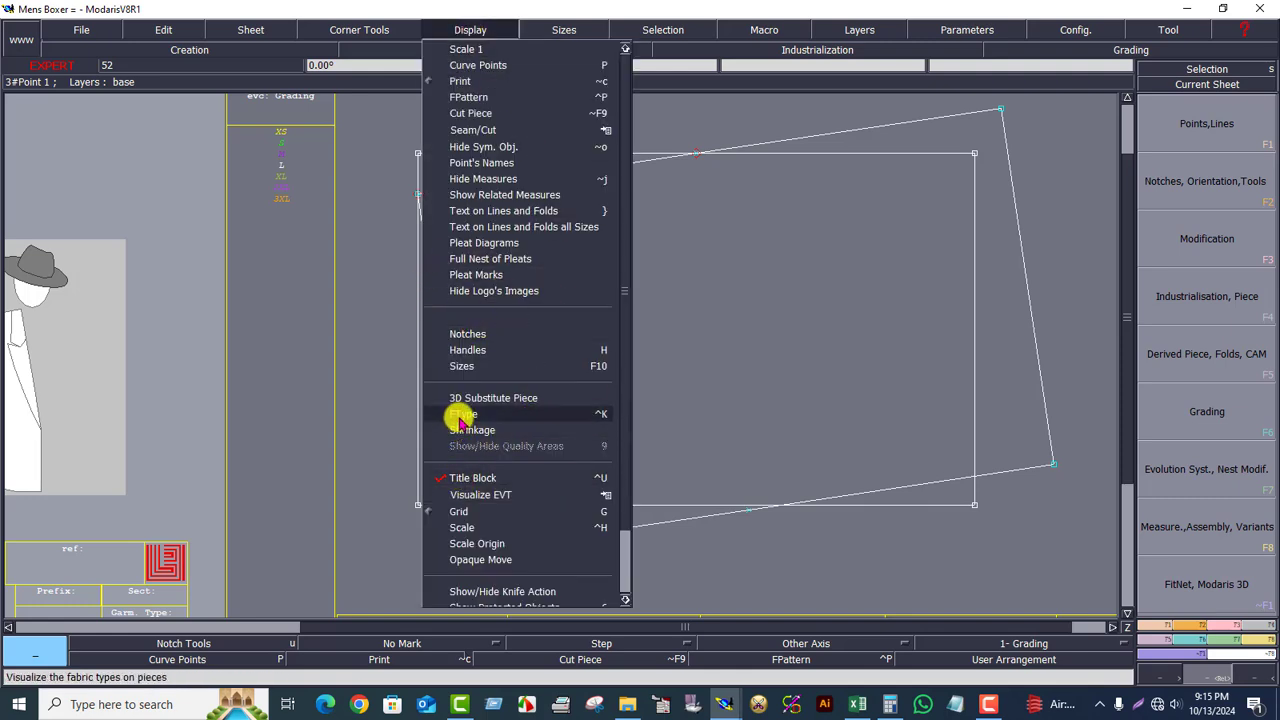
click(468, 350)
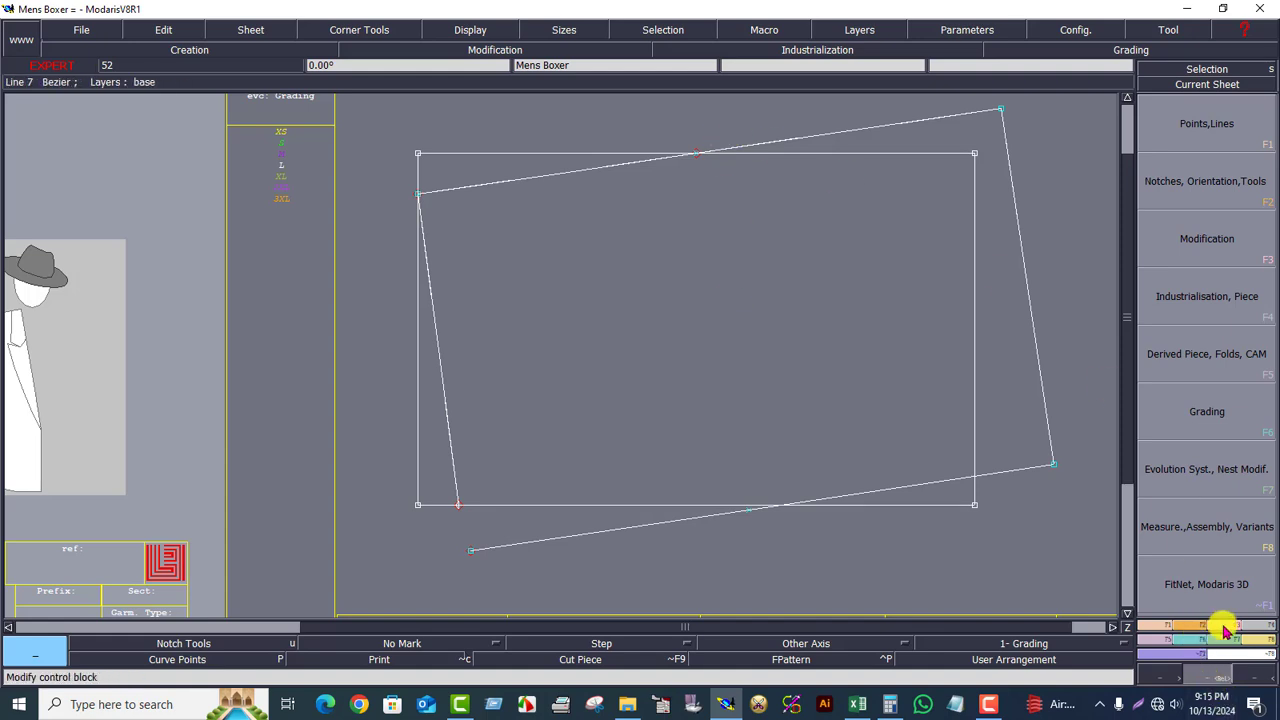
click(1150, 240)
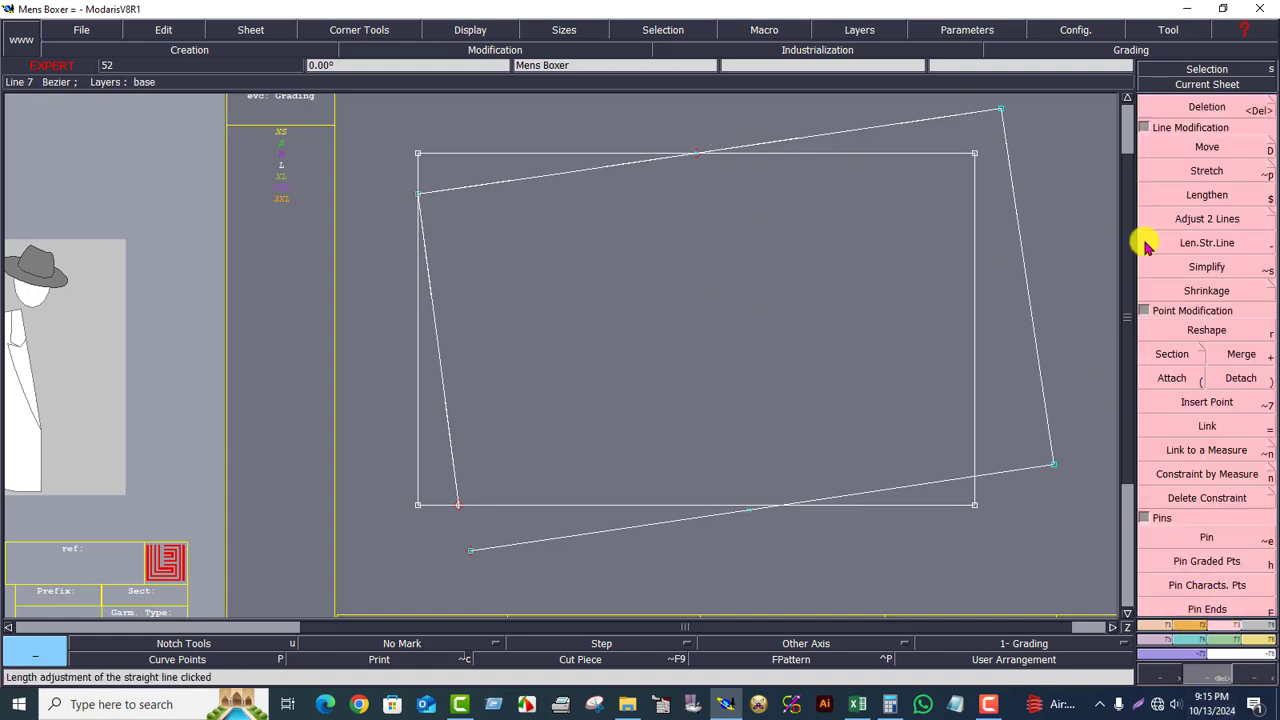
Step: Reshape the left edge line into a gentle curve toward the lower corner
click(1207, 332)
drag(448, 407, 433, 289)
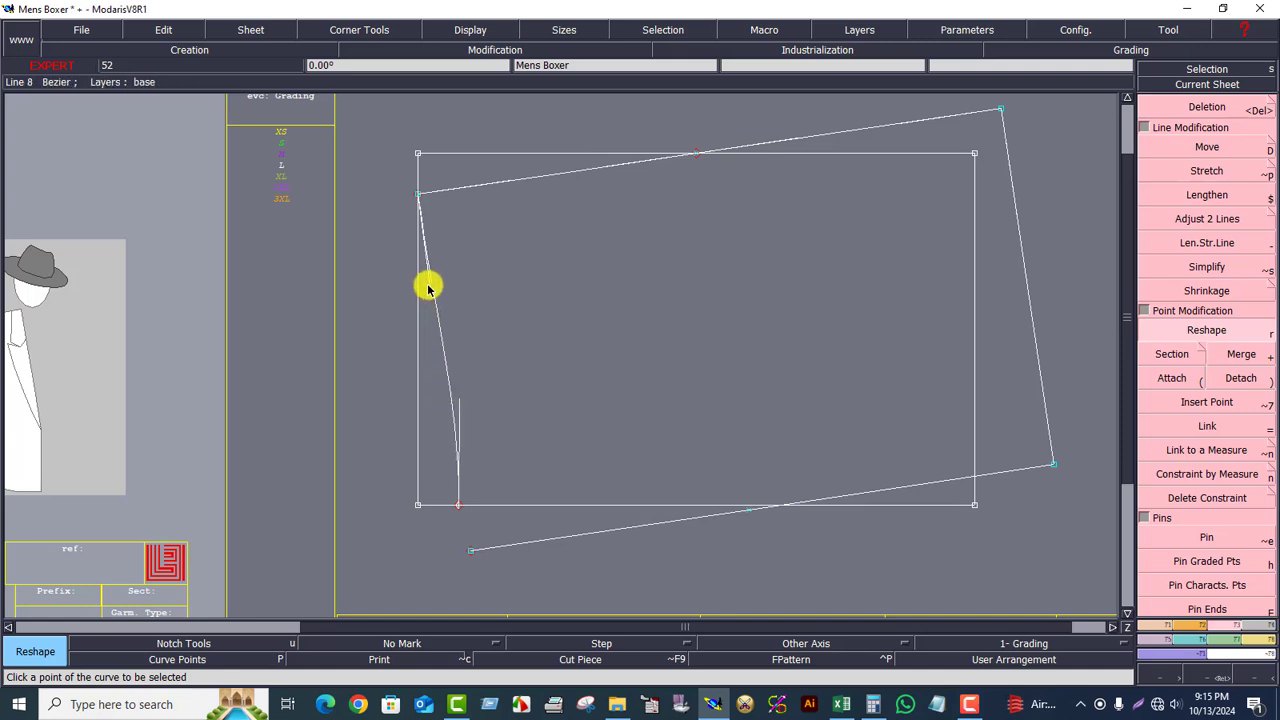
mouse_move(457, 400)
mouse_down()
mouse_move(447, 287)
mouse_move(465, 443)
mouse_move(457, 400)
mouse_up()
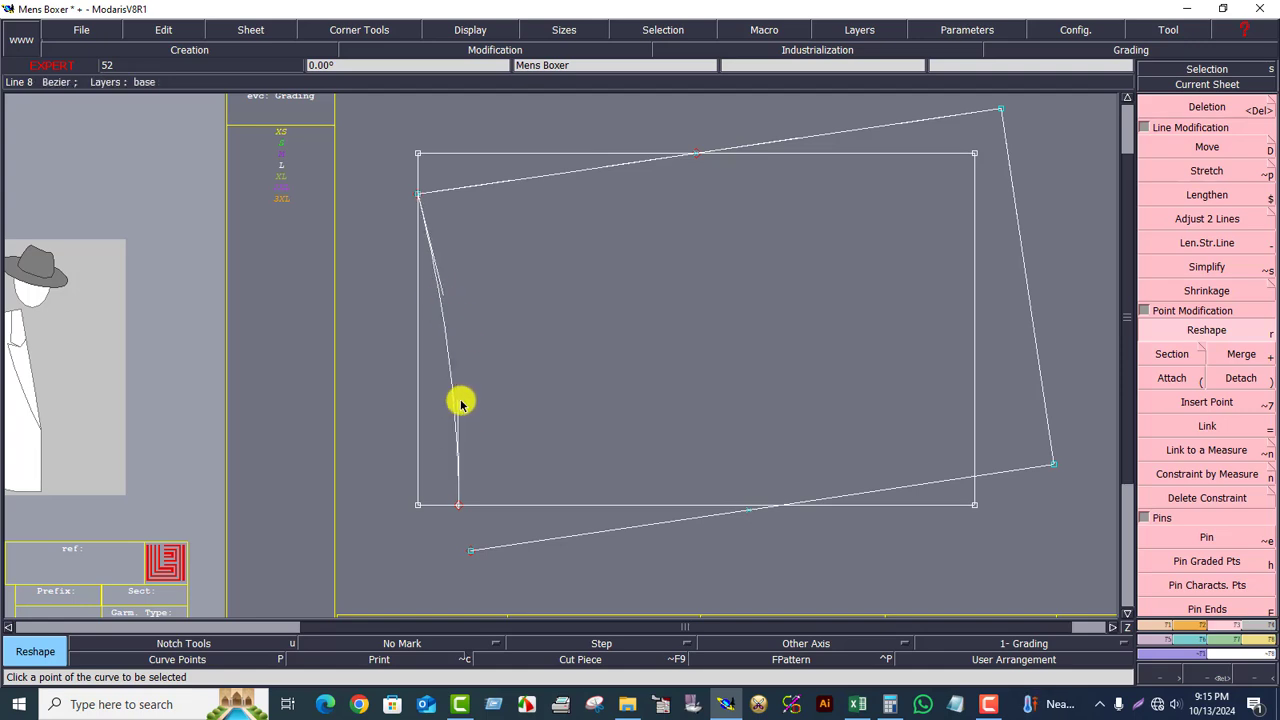
Step: Show the whole current sheet, then zoom back in on the pattern piece
click(1210, 86)
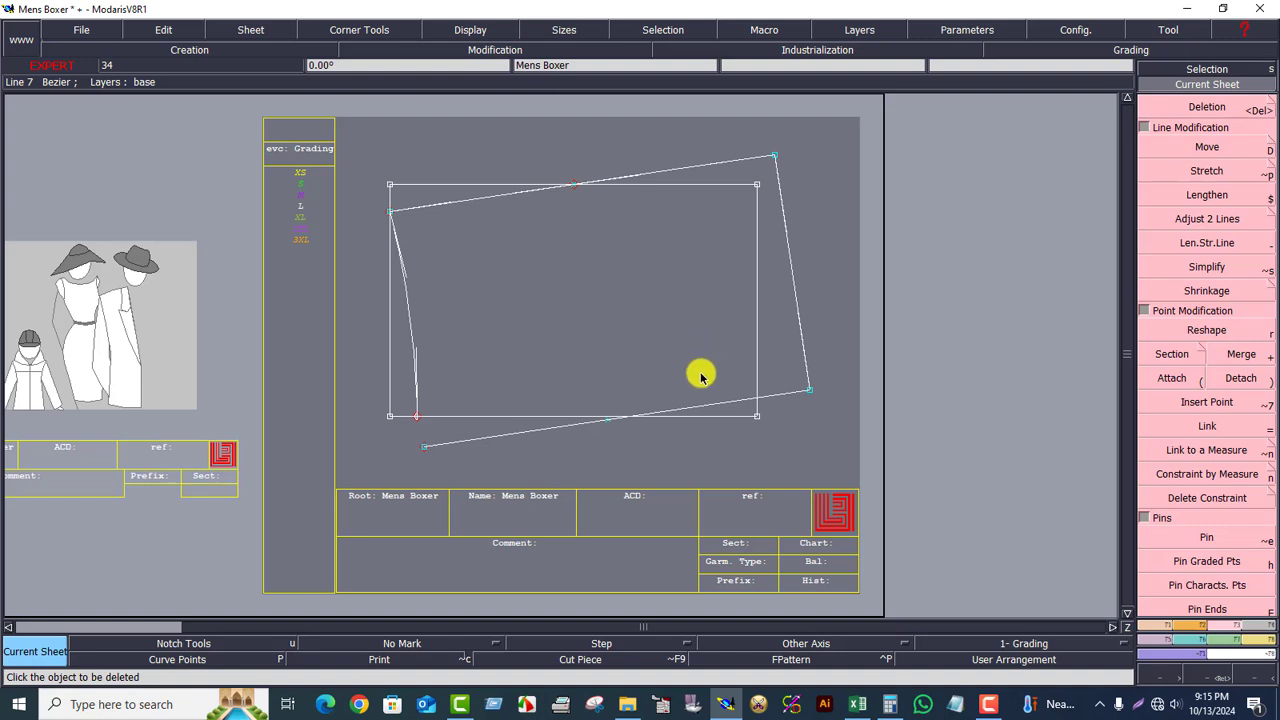
click(1197, 678)
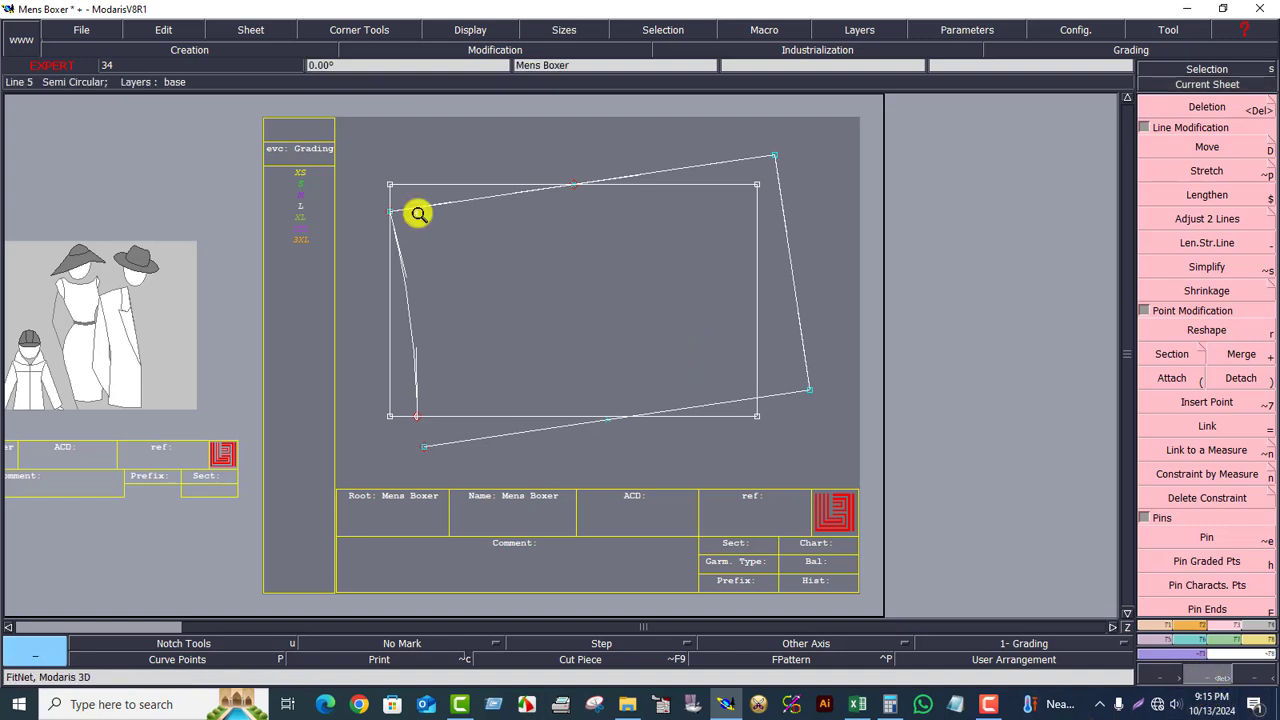
click(588, 372)
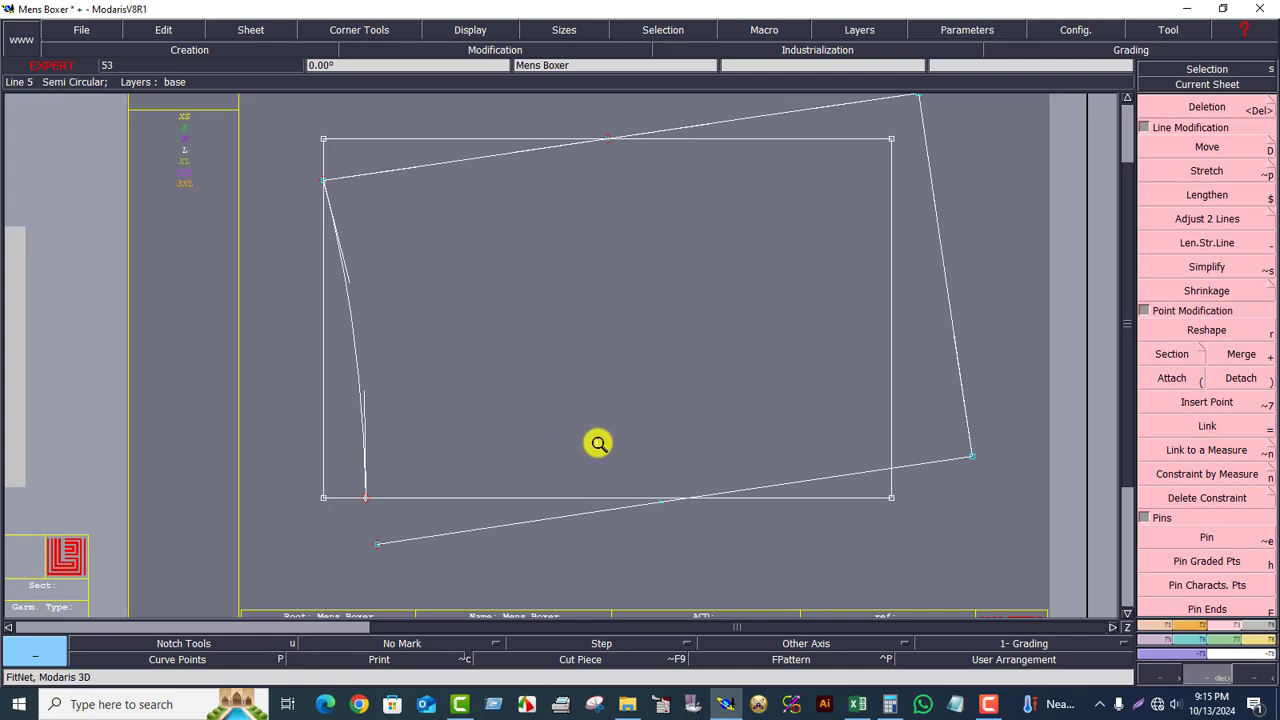
Step: Create a symmetry axis along the bottom edge and mirror the upper line across it
click(1160, 627)
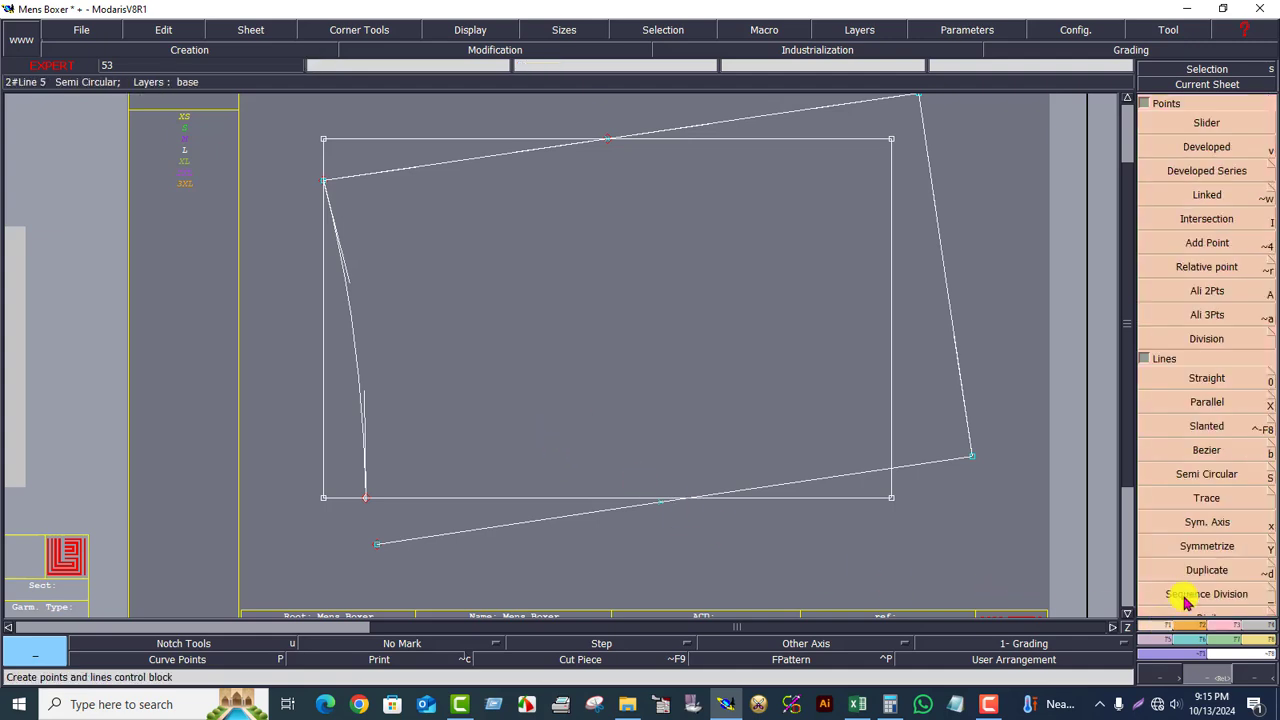
click(1210, 532)
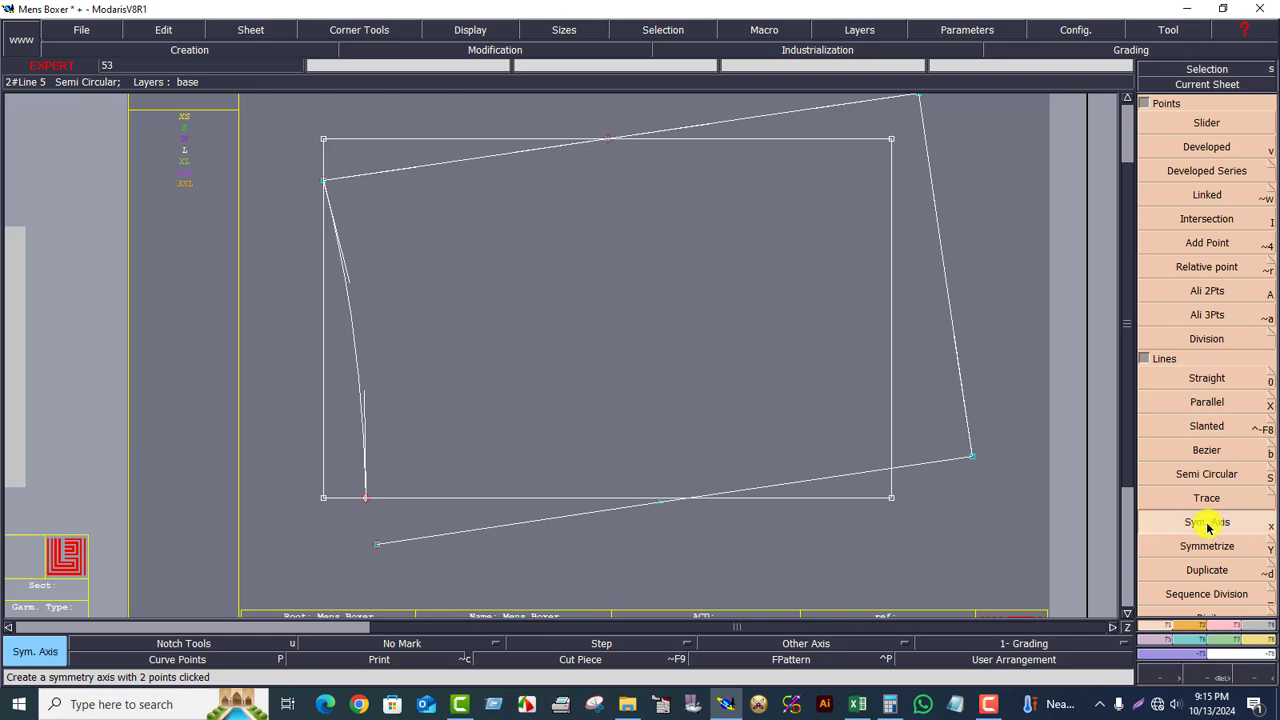
click(457, 497)
click(586, 497)
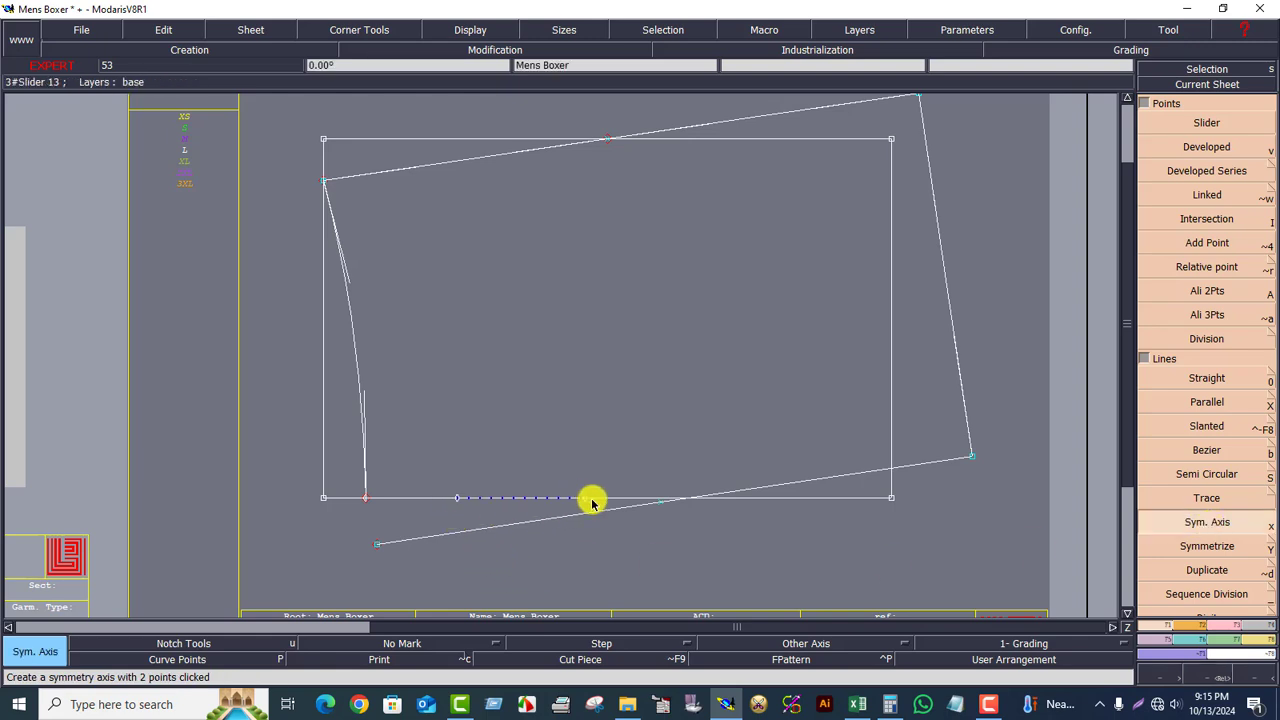
click(1200, 546)
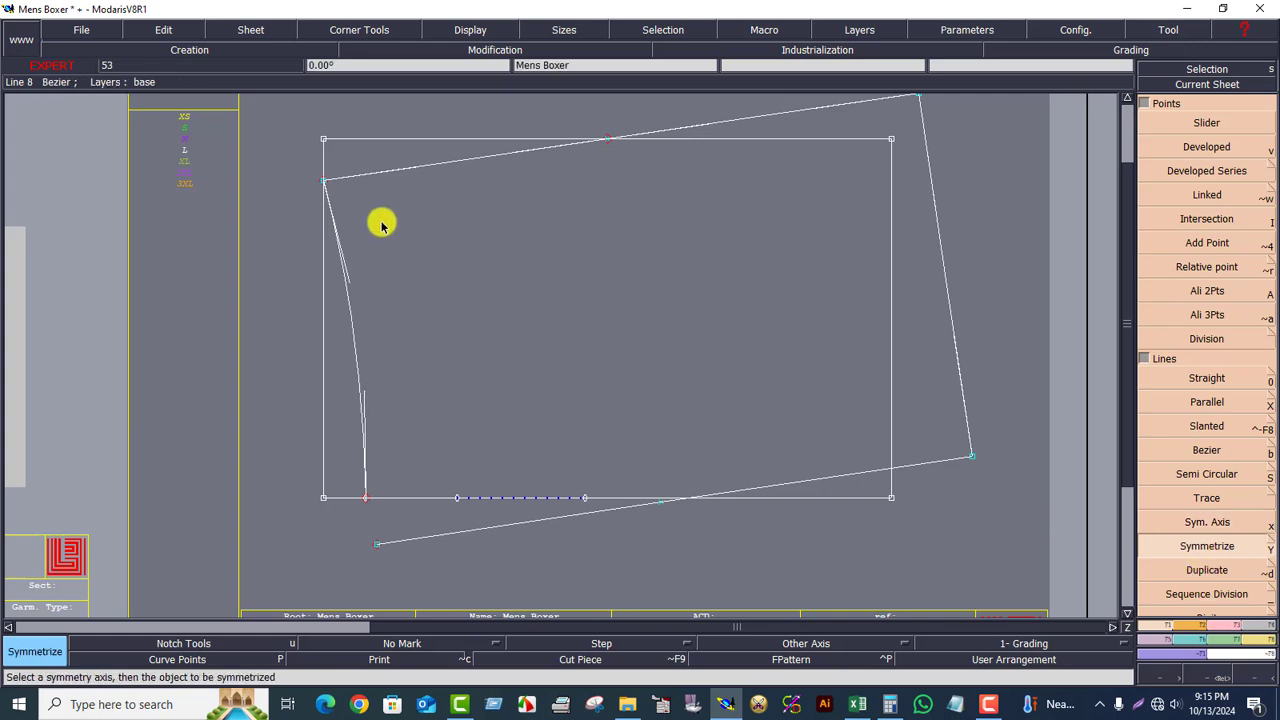
click(449, 164)
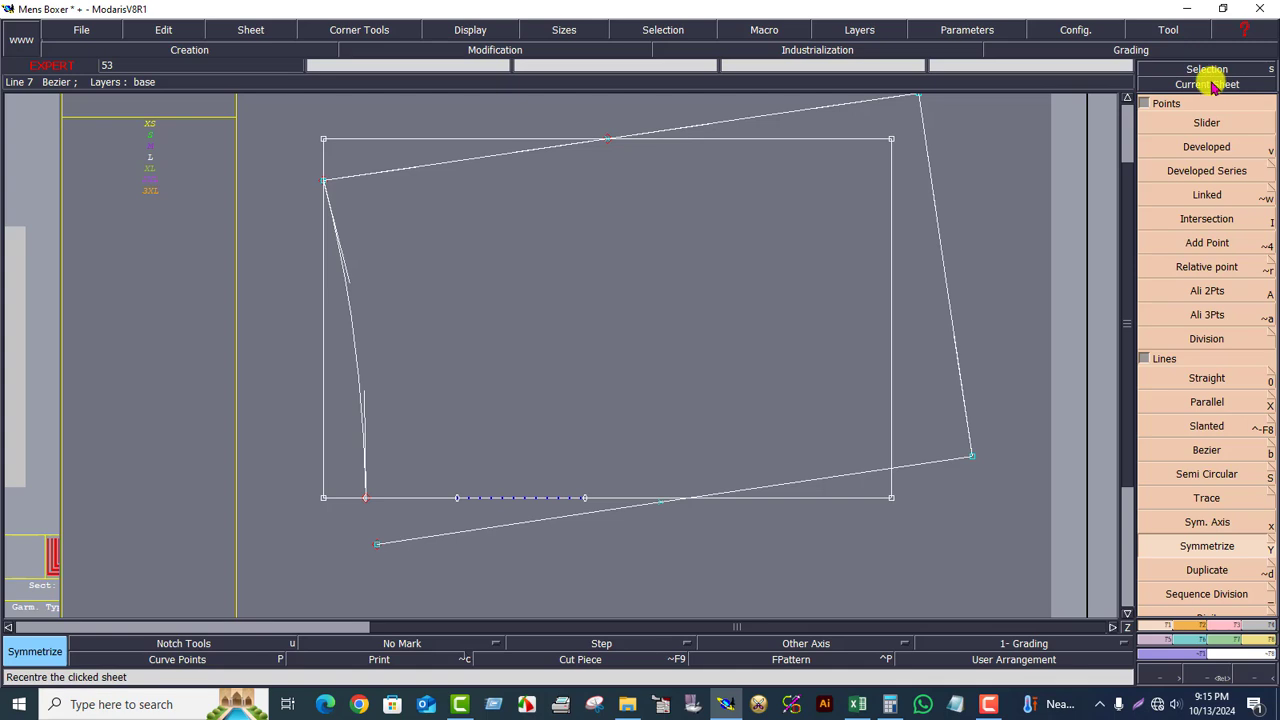
Step: Delete the curved left side line and recentre the sheet
click(1224, 626)
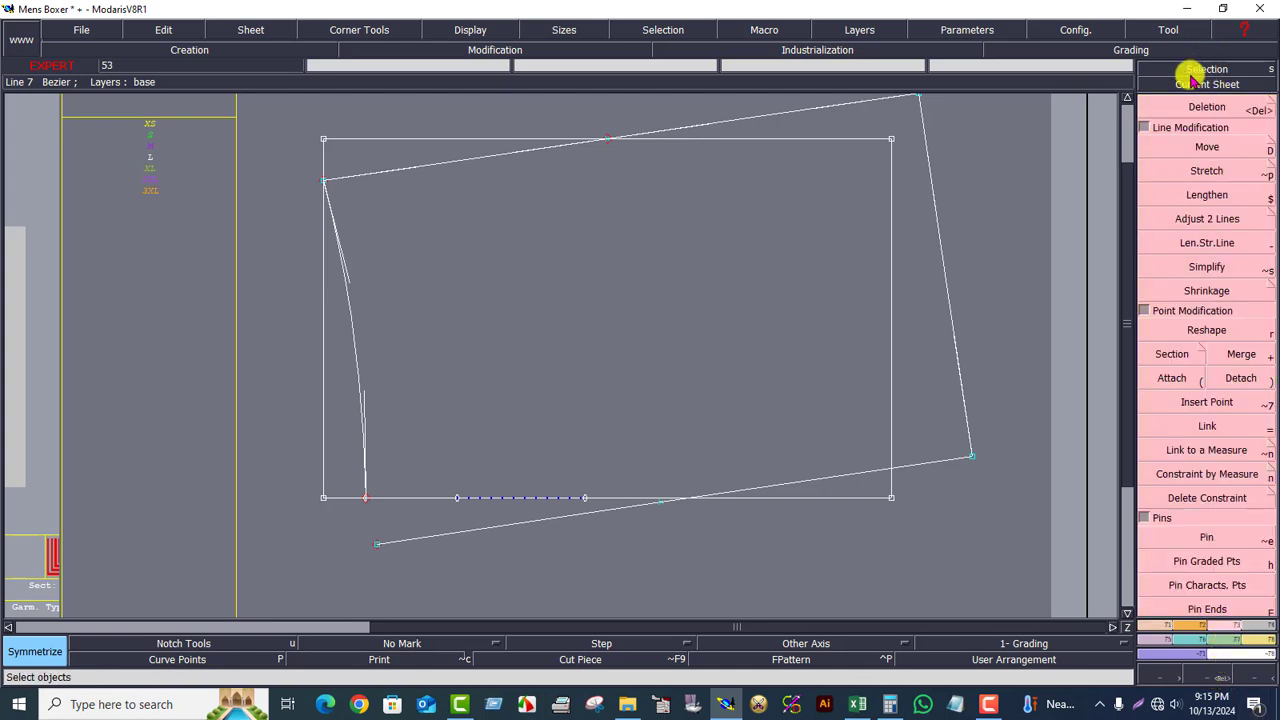
click(1205, 107)
click(354, 336)
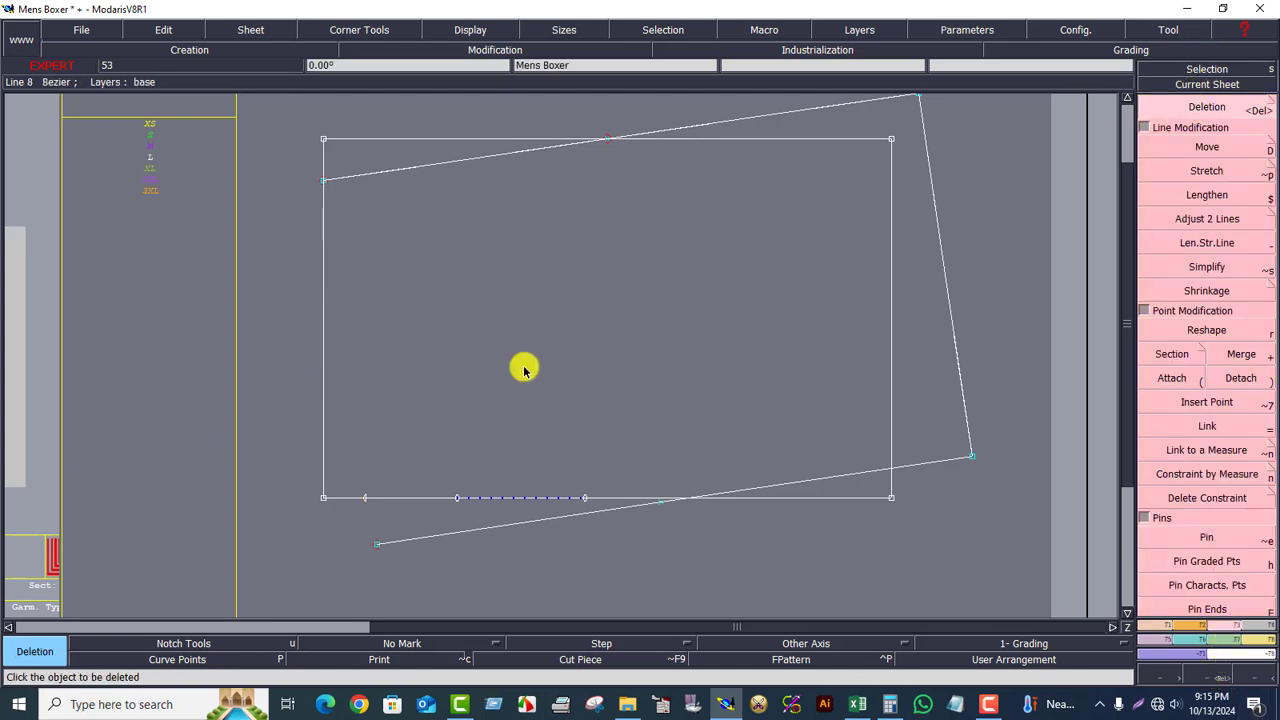
key(Home)
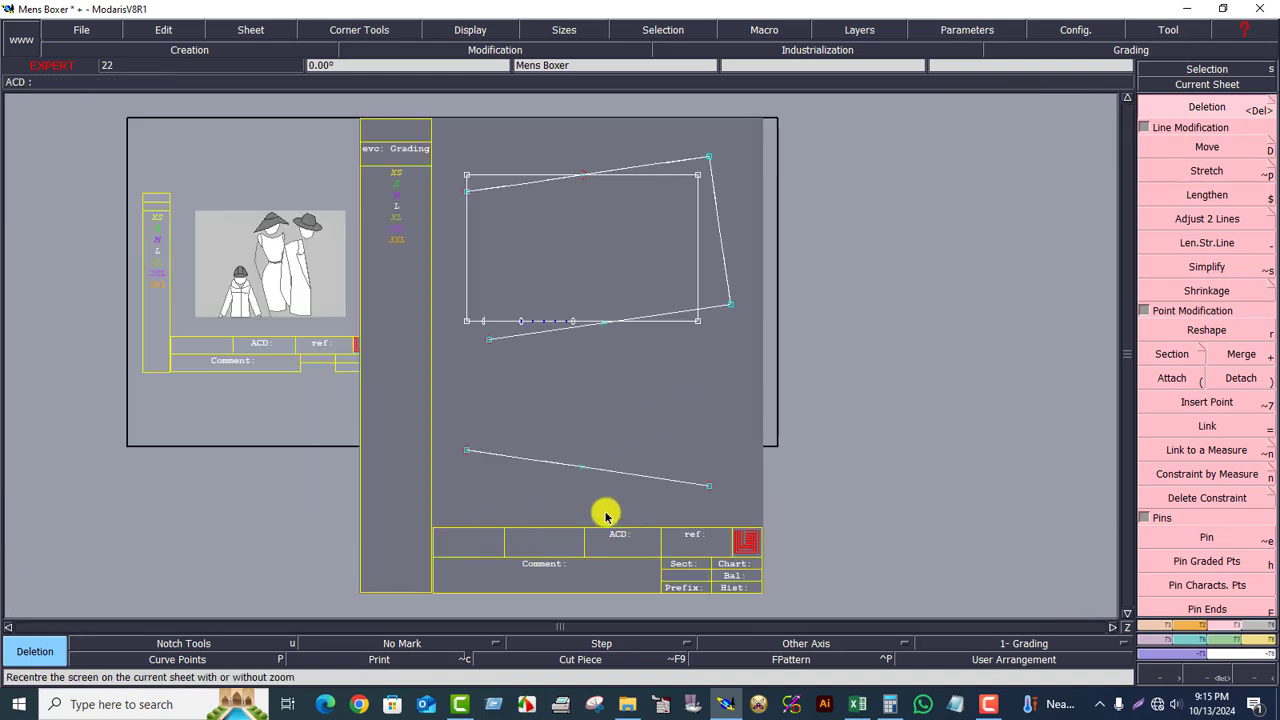
Step: Draw a three-point Bezier curve from the bottom line's left end to the top-left point
click(1160, 632)
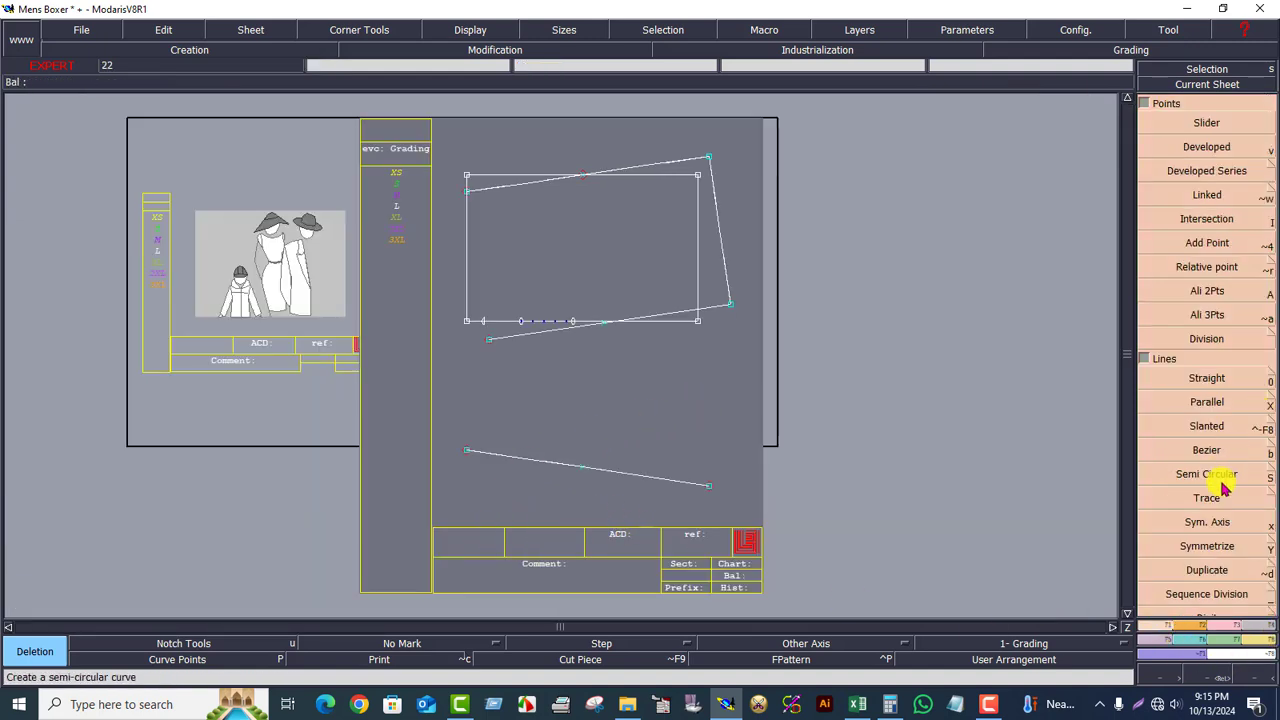
click(1210, 449)
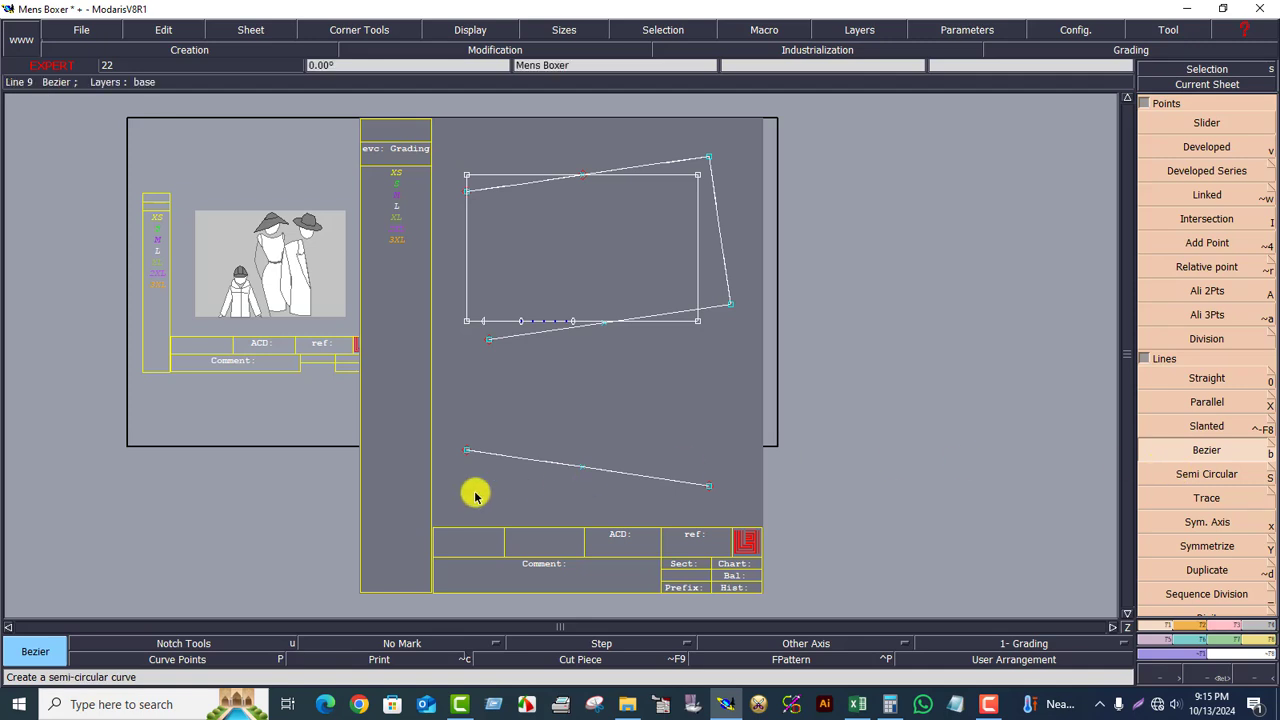
click(468, 448)
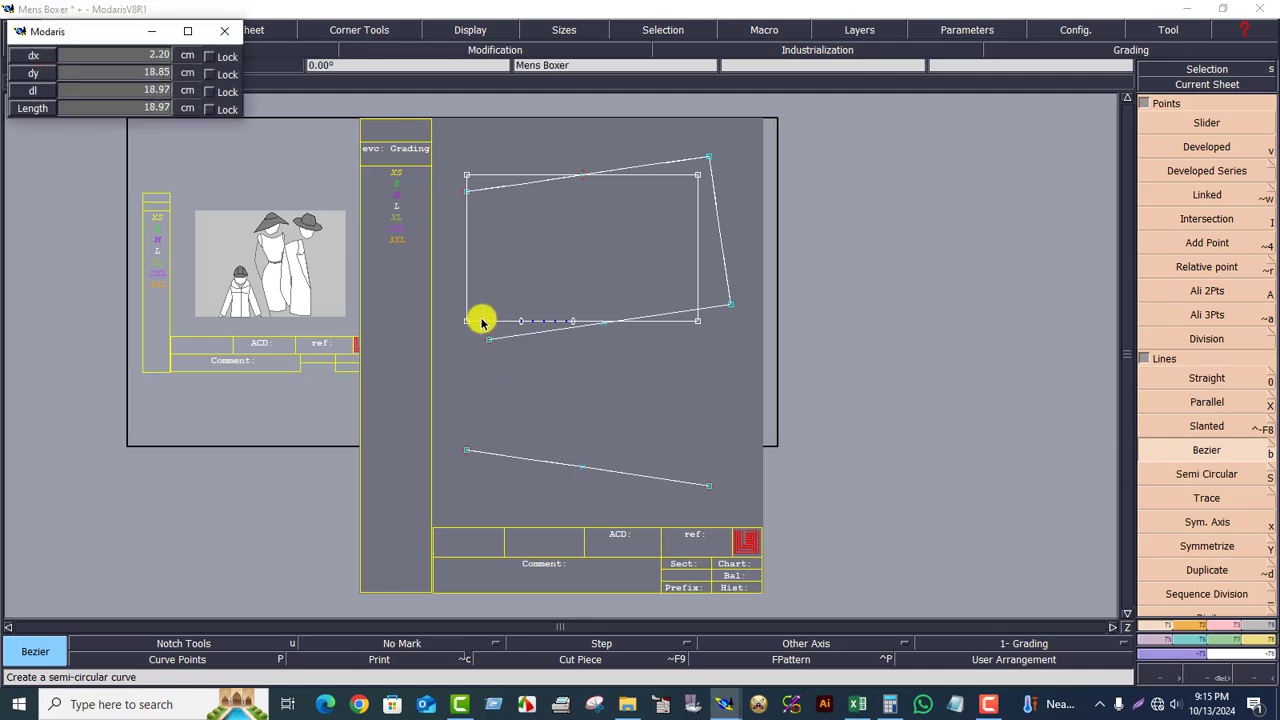
click(482, 323)
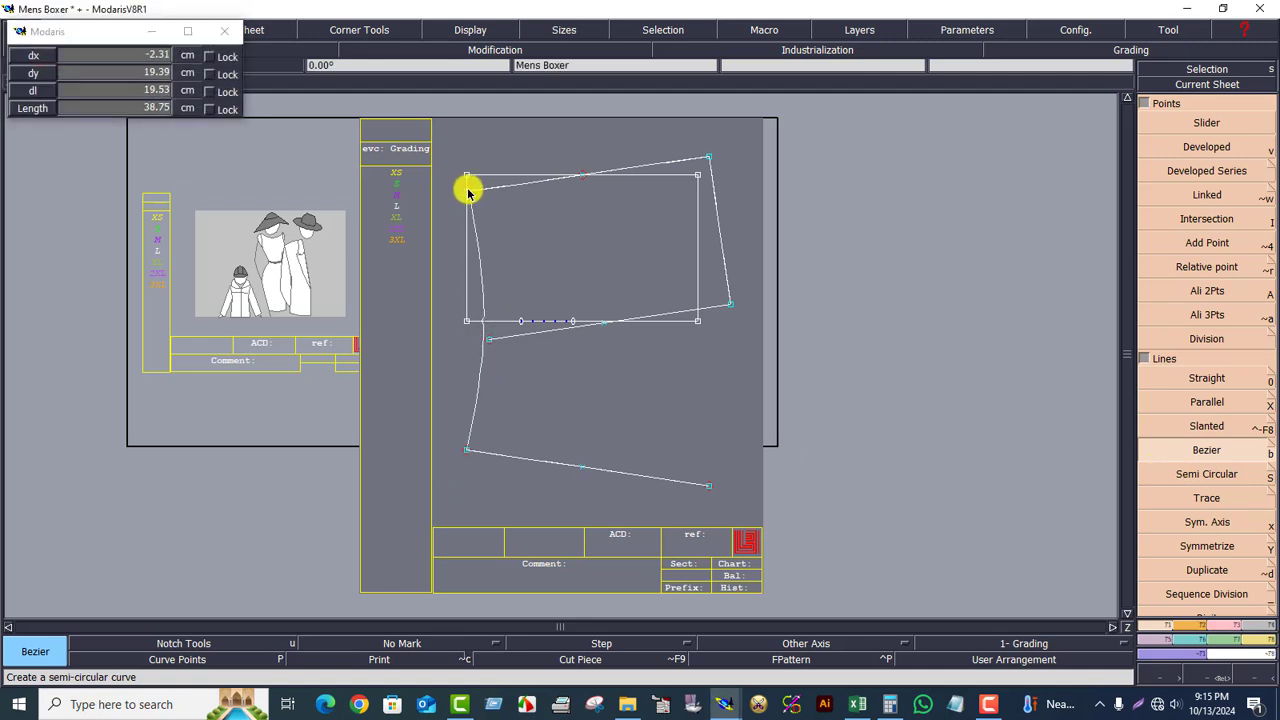
click(468, 190)
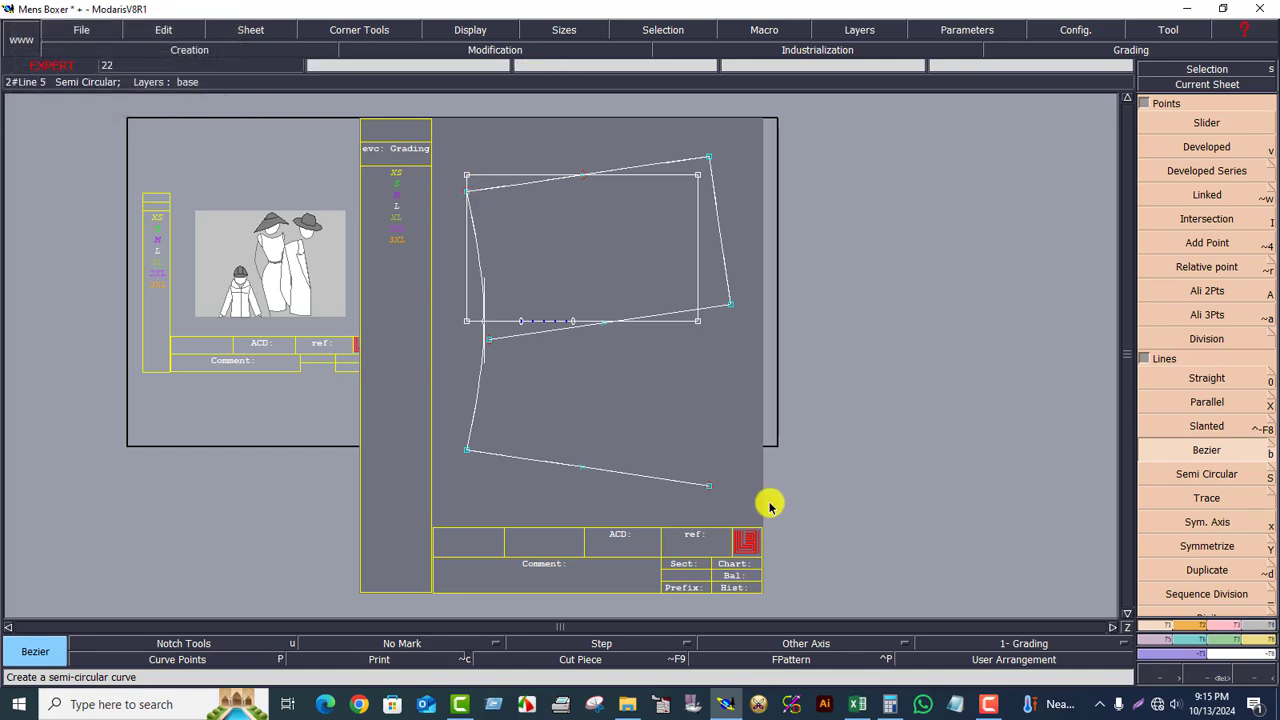
click(1210, 678)
drag(366, 143, 743, 463)
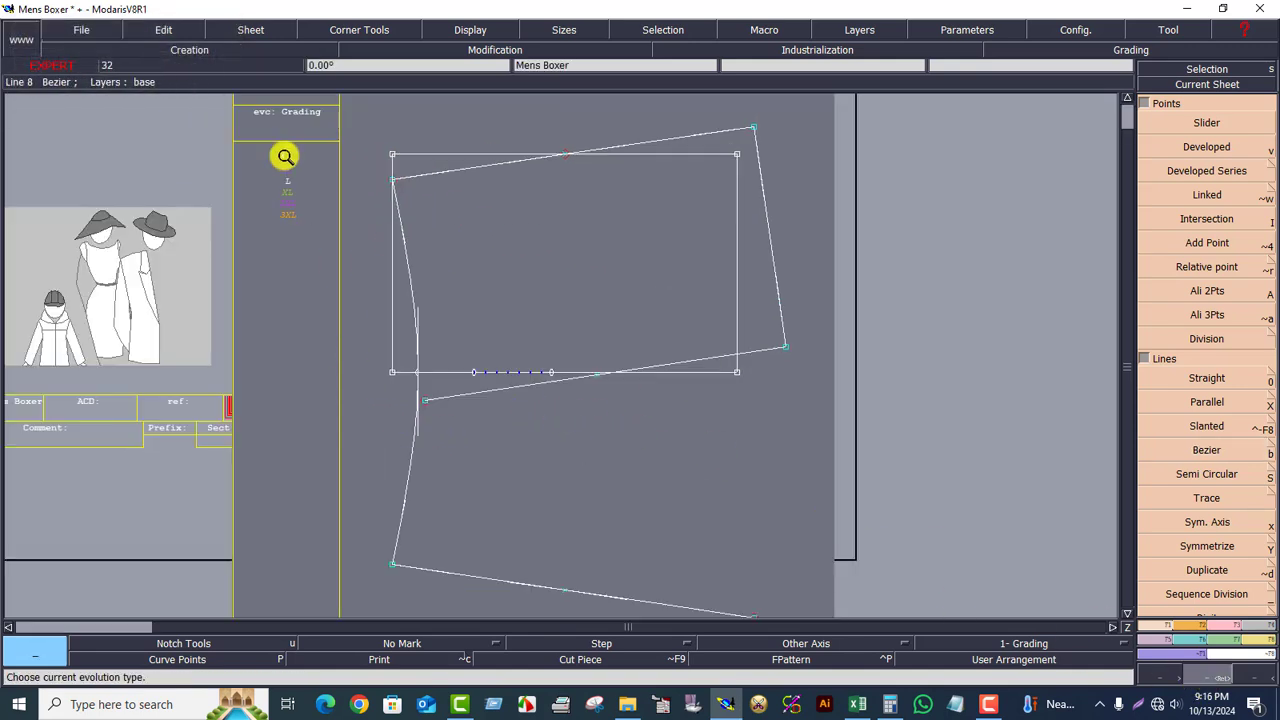
drag(285, 156, 734, 490)
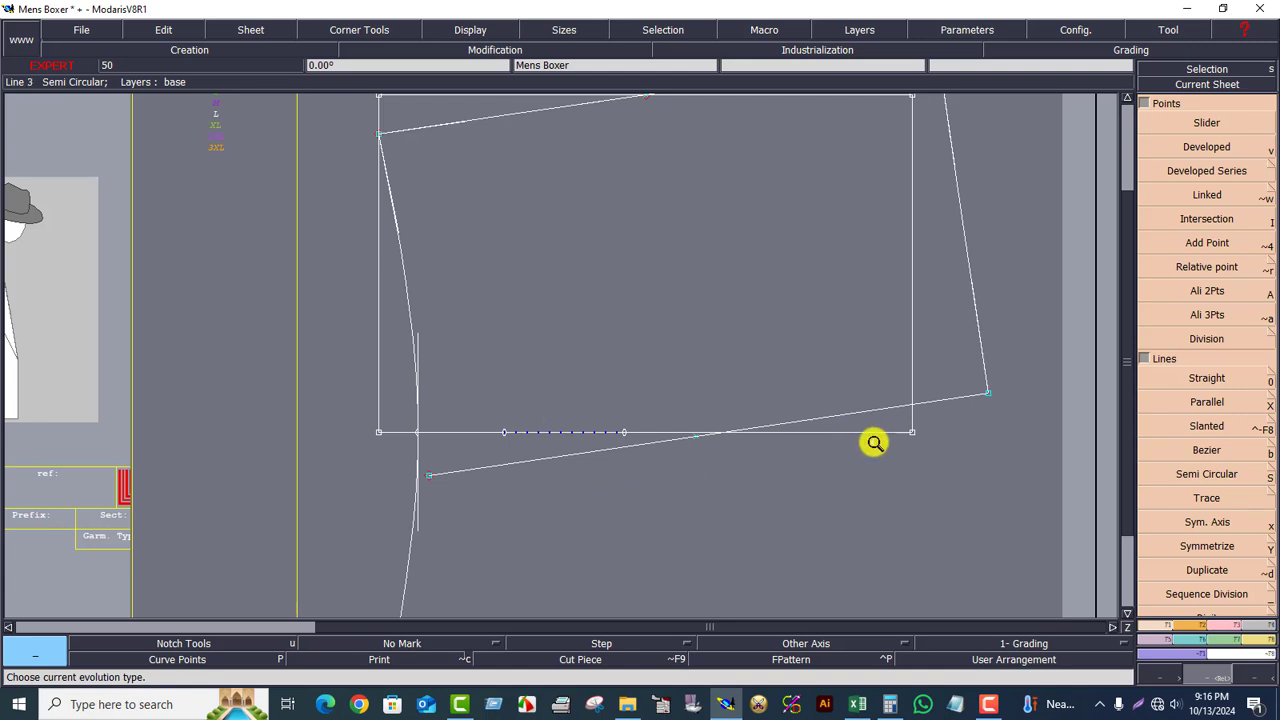
click(1228, 630)
click(1207, 402)
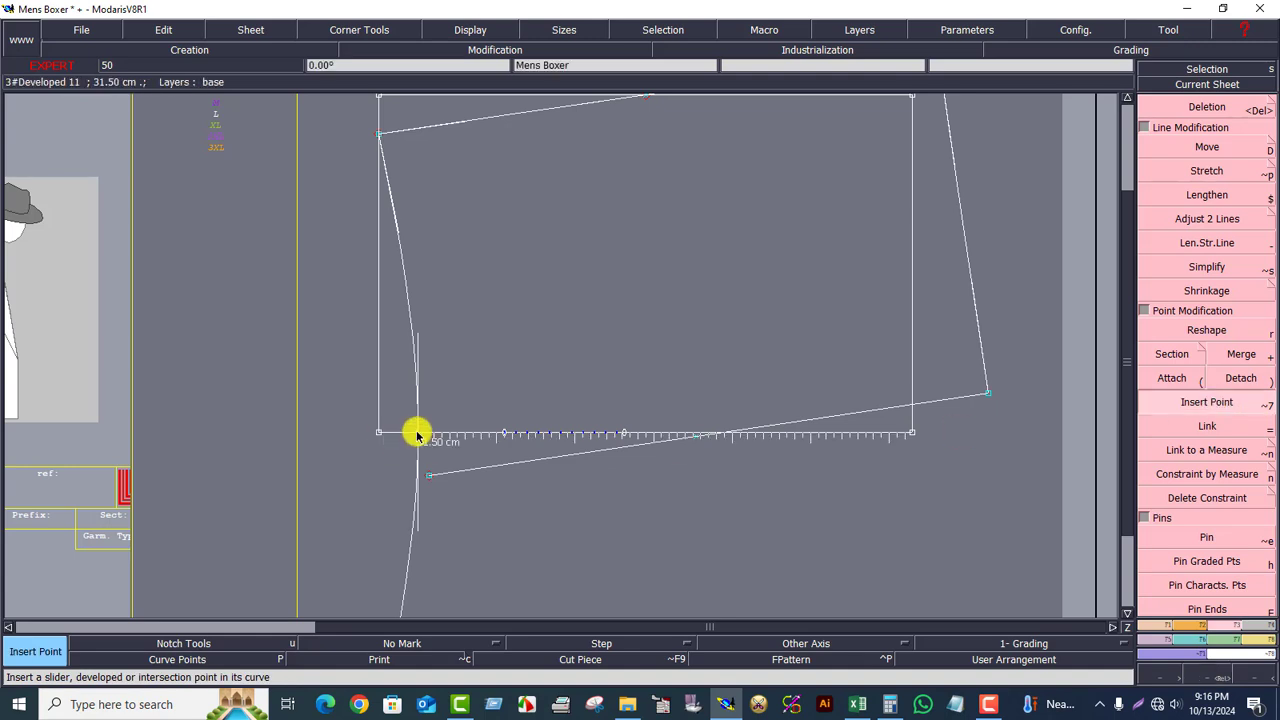
Step: Insert a point at the curve–base line crossing, then delete the bottom slanted line and undo it
click(418, 435)
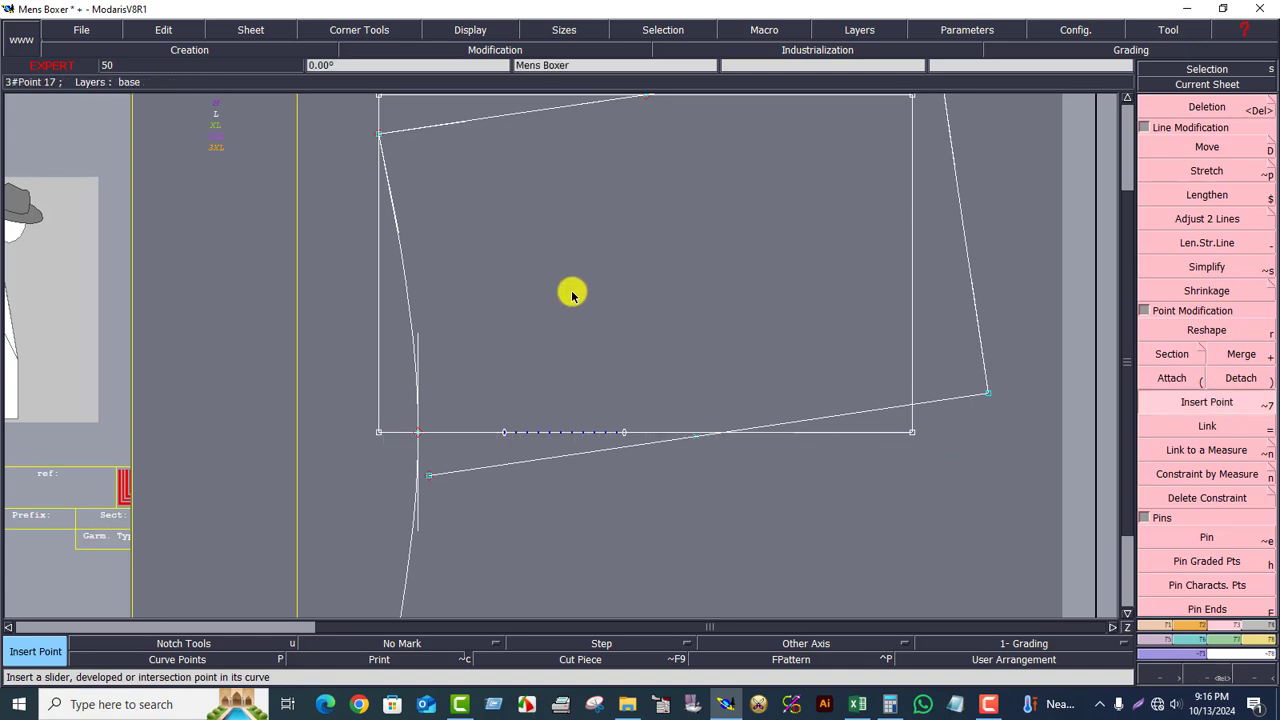
click(788, 262)
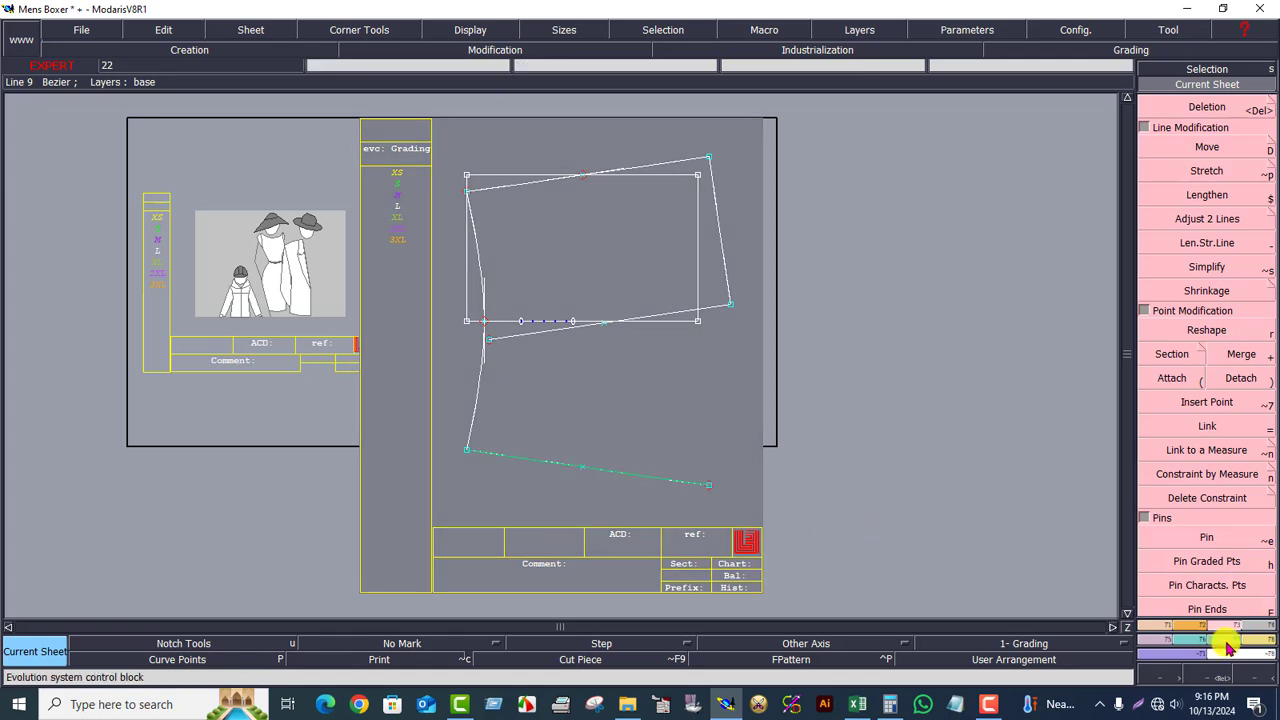
click(1210, 107)
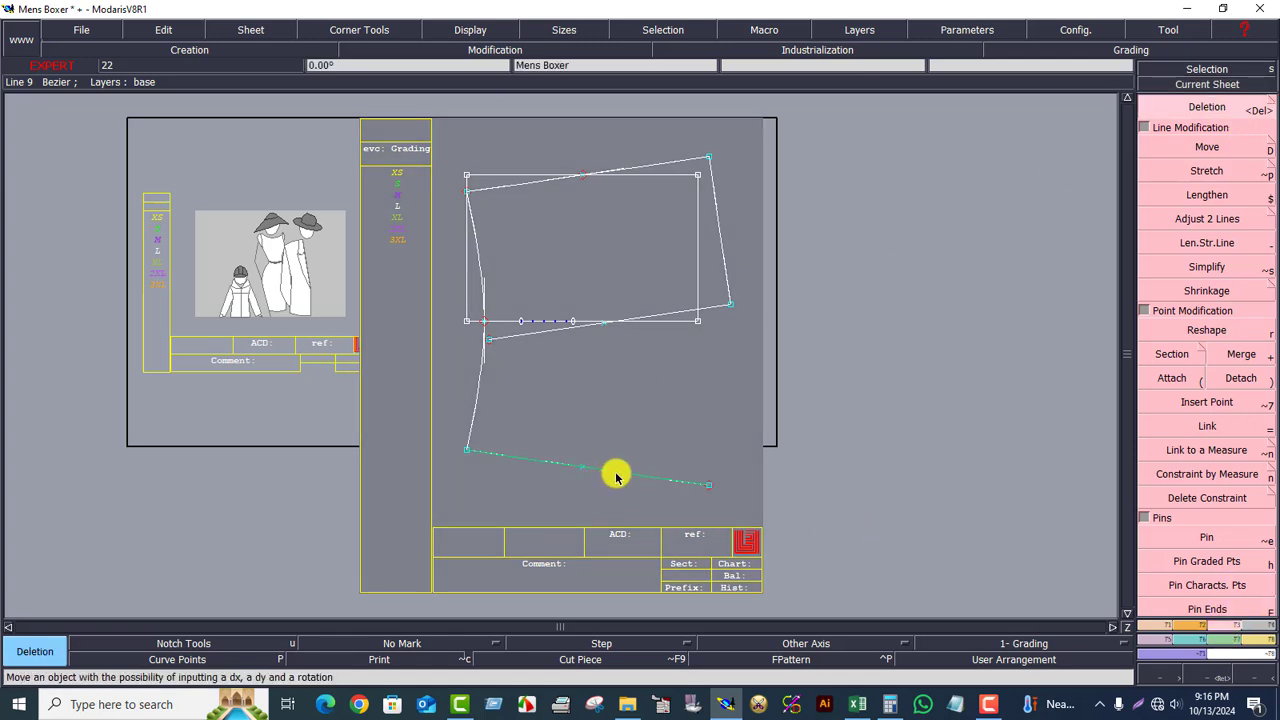
click(616, 477)
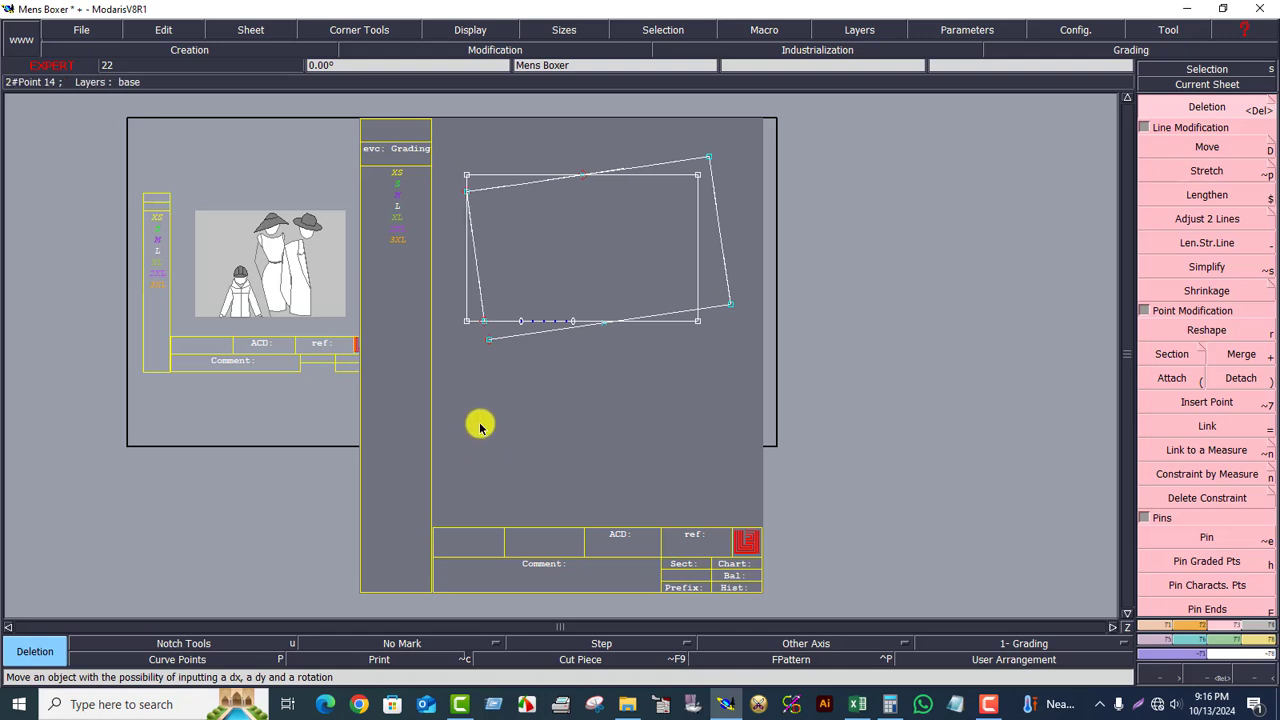
key(ctrl+z)
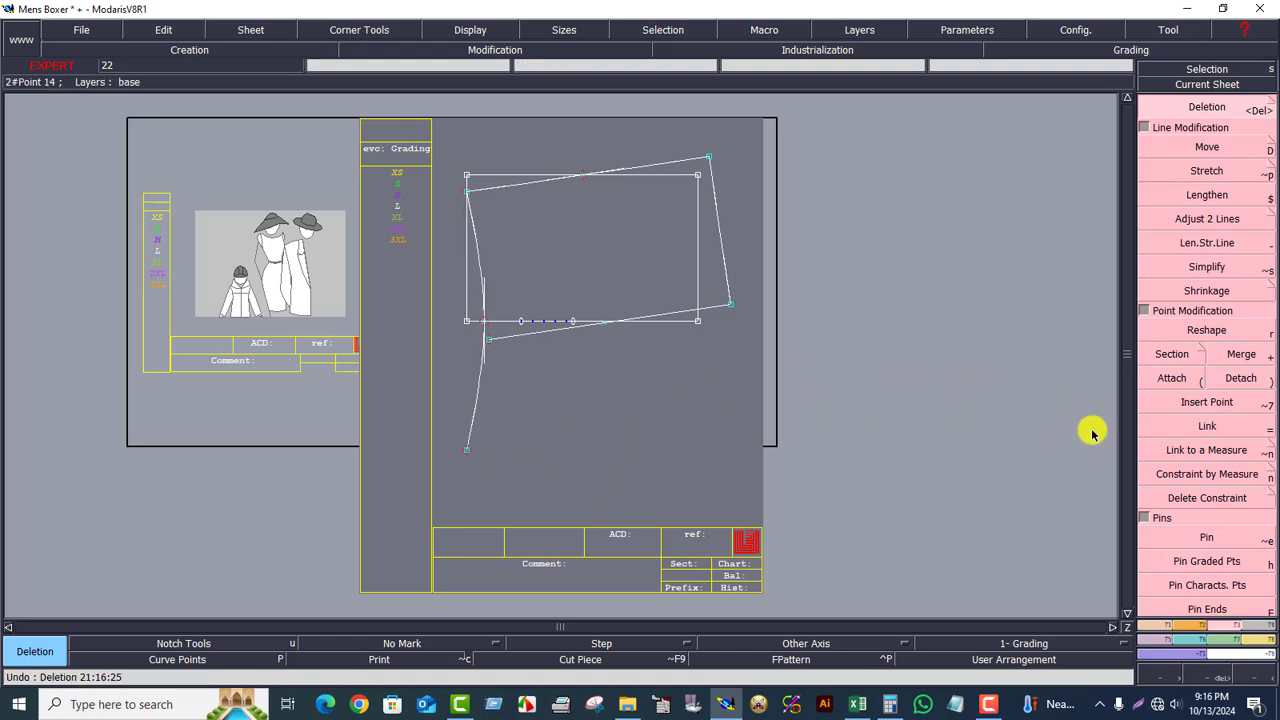
Step: Trim the side curve against the base line with Adjust 2 Lines, then zoom in
click(1203, 221)
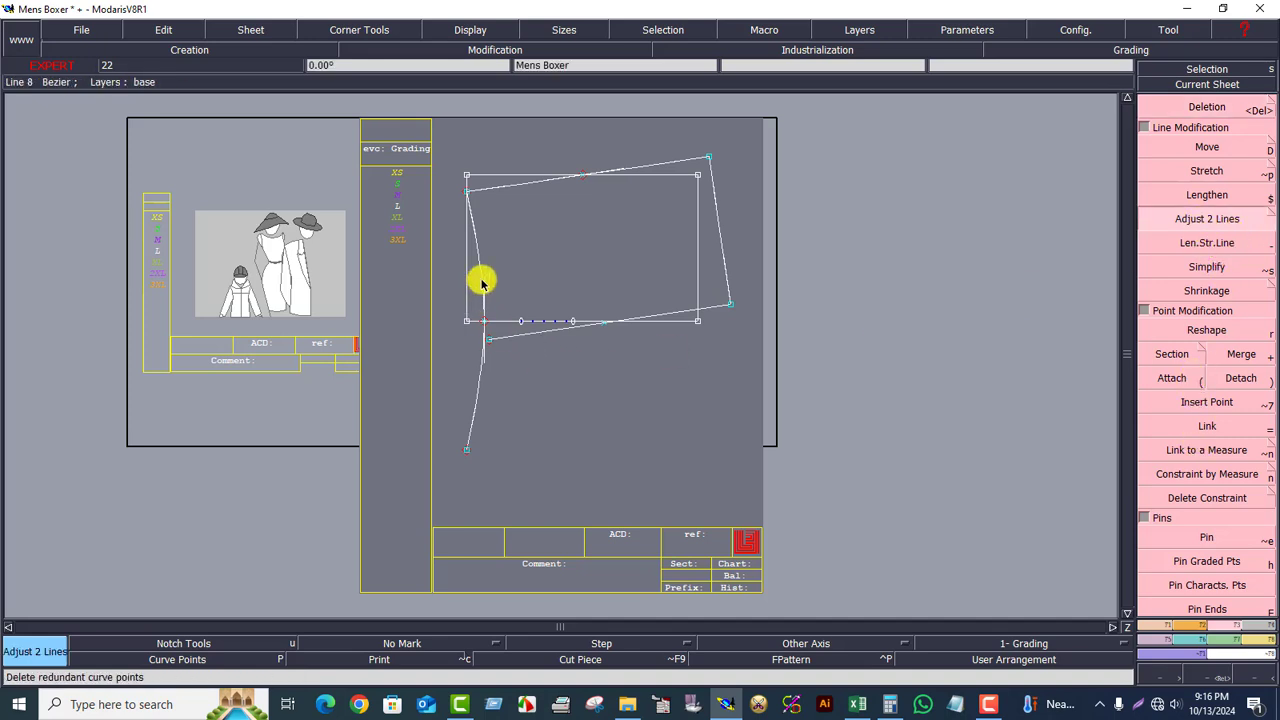
click(491, 320)
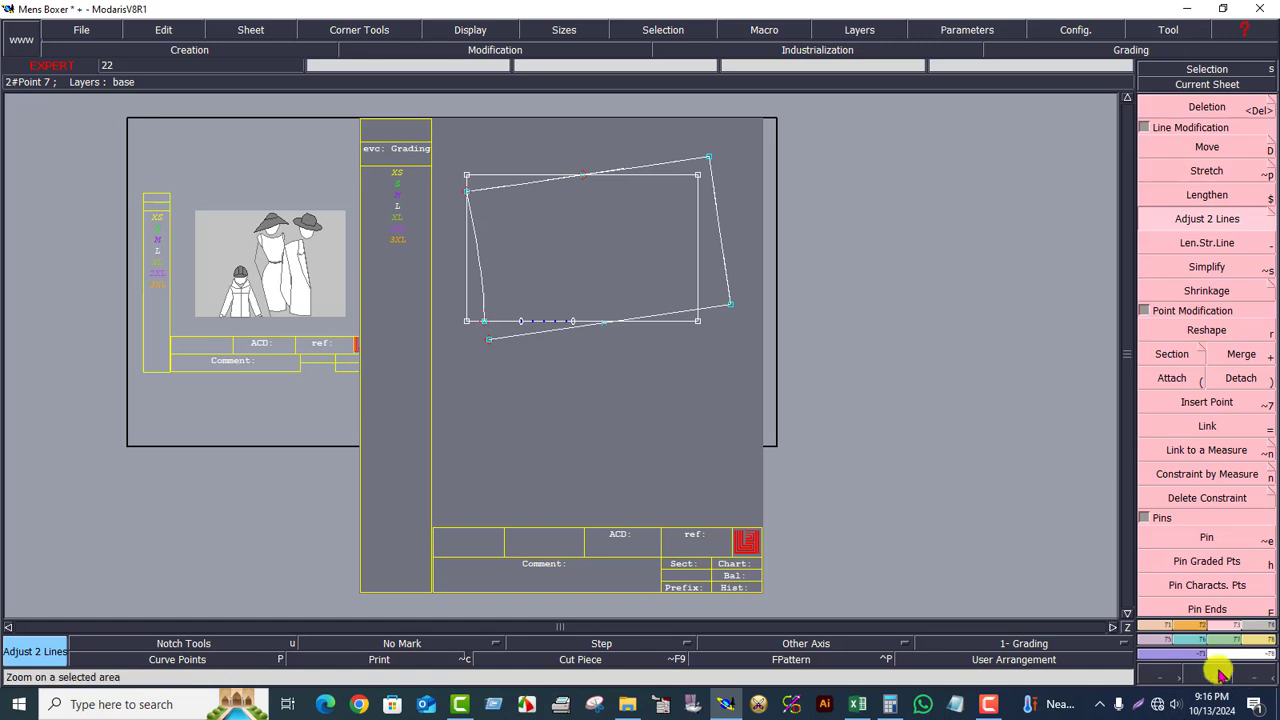
key(F5)
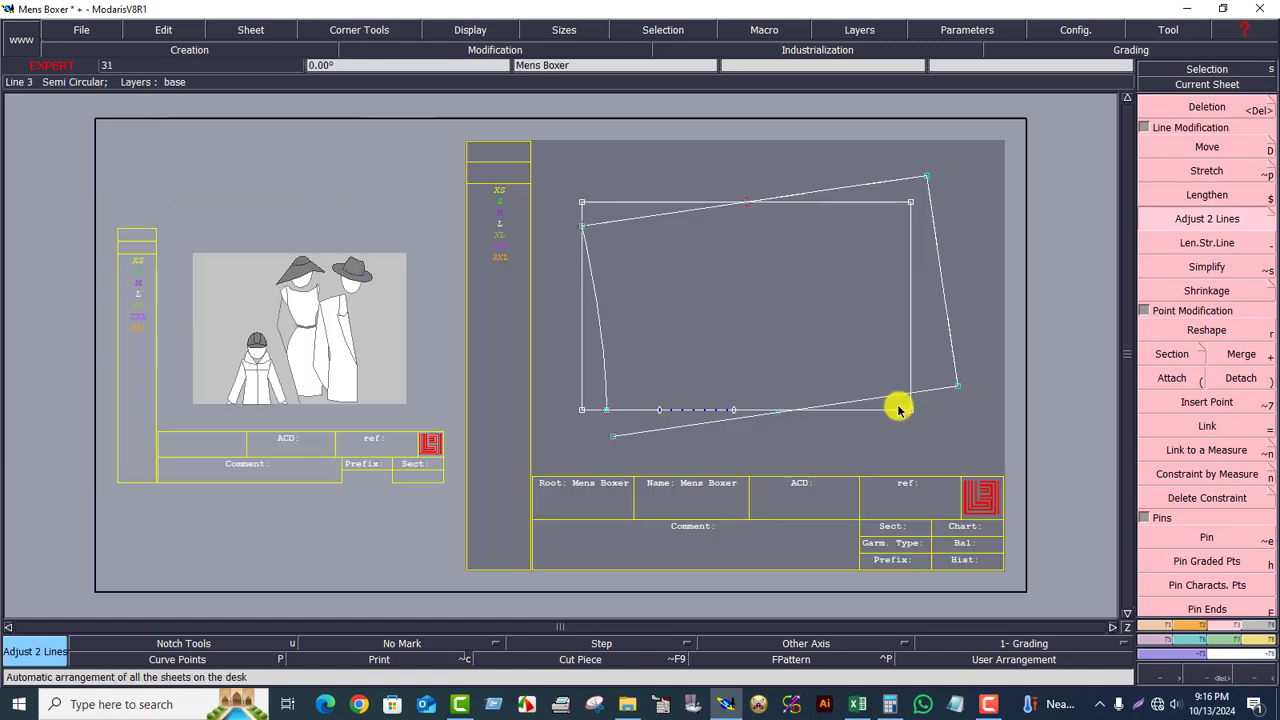
key(F6)
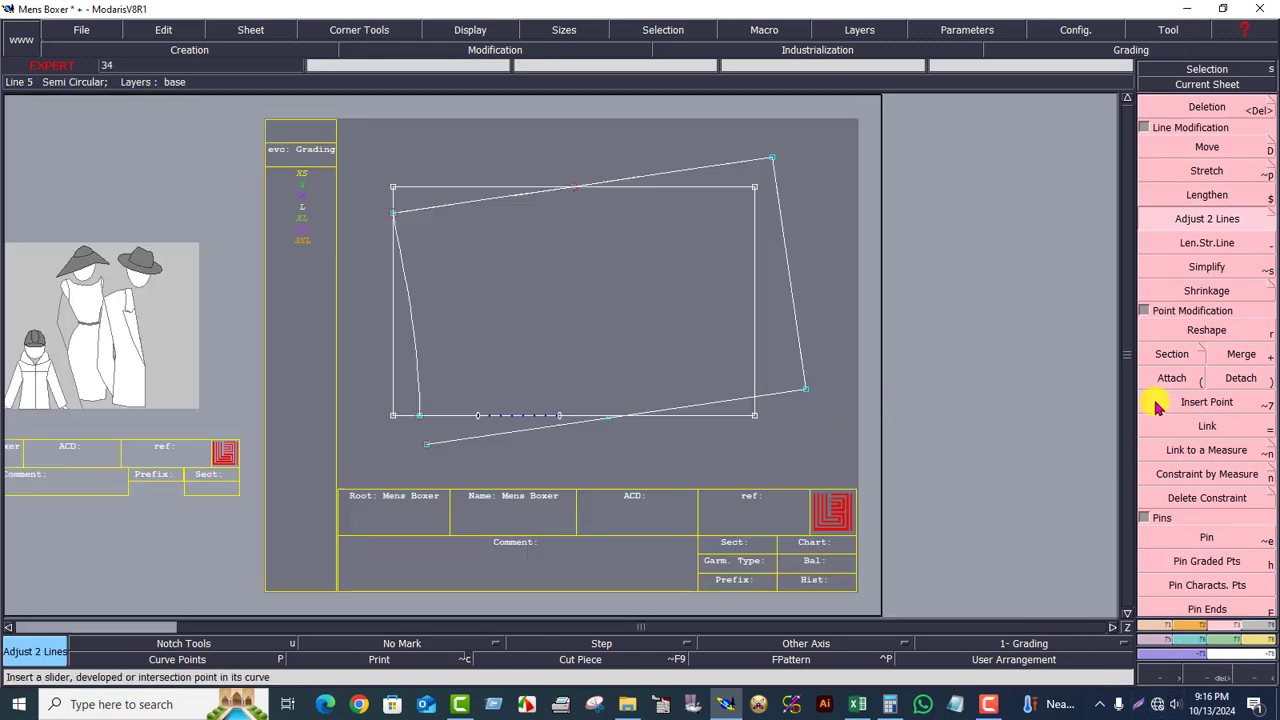
click(1127, 627)
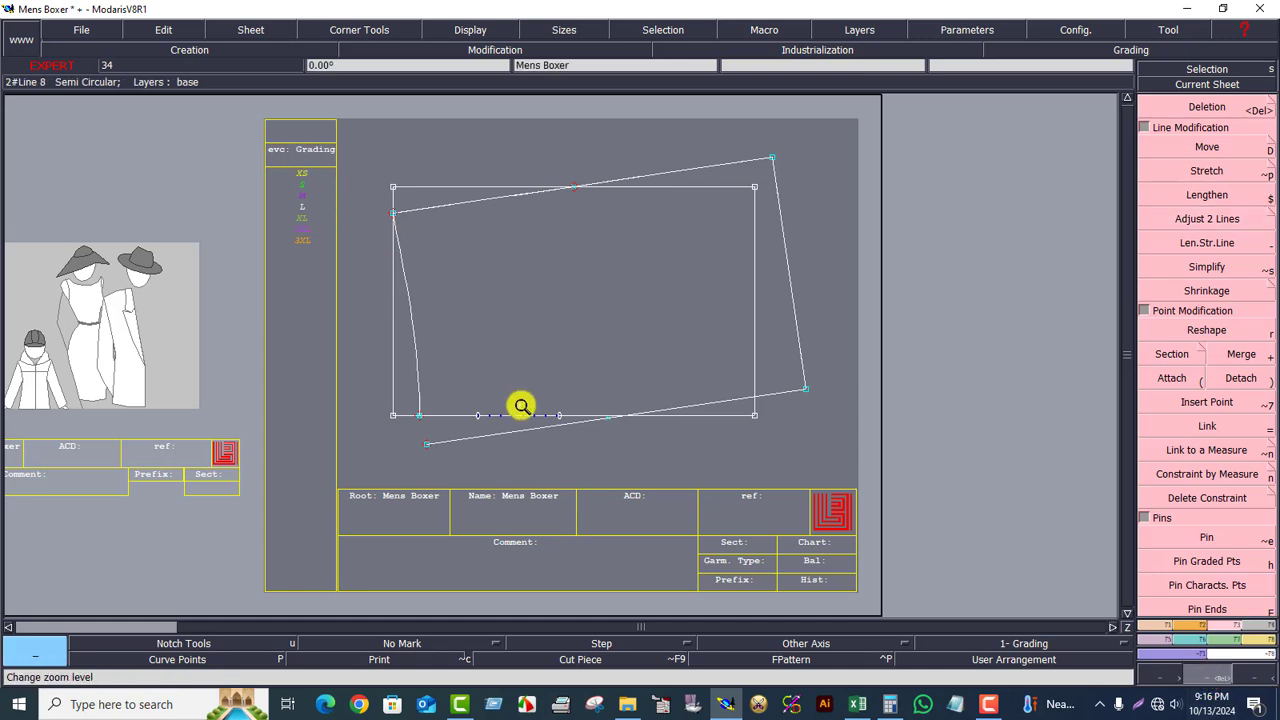
click(584, 446)
Step: Attach the side curve's lower end to the base point and recentre the sheet
click(1172, 376)
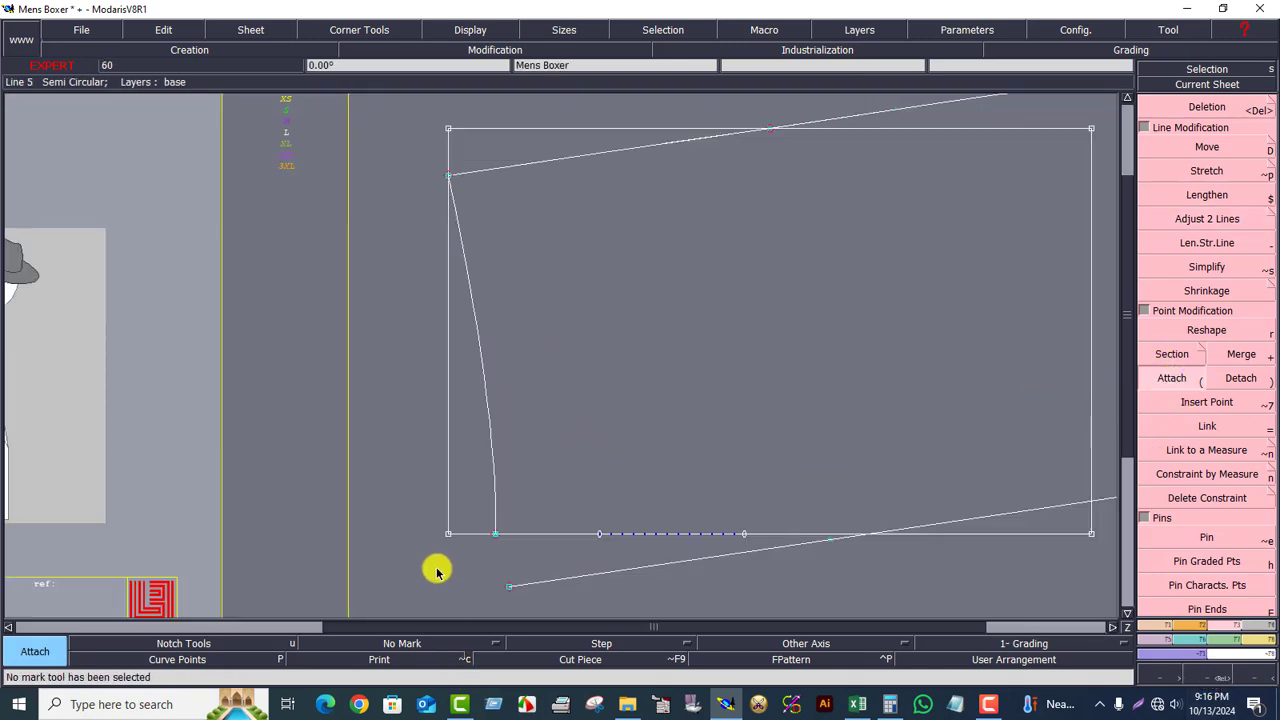
click(495, 537)
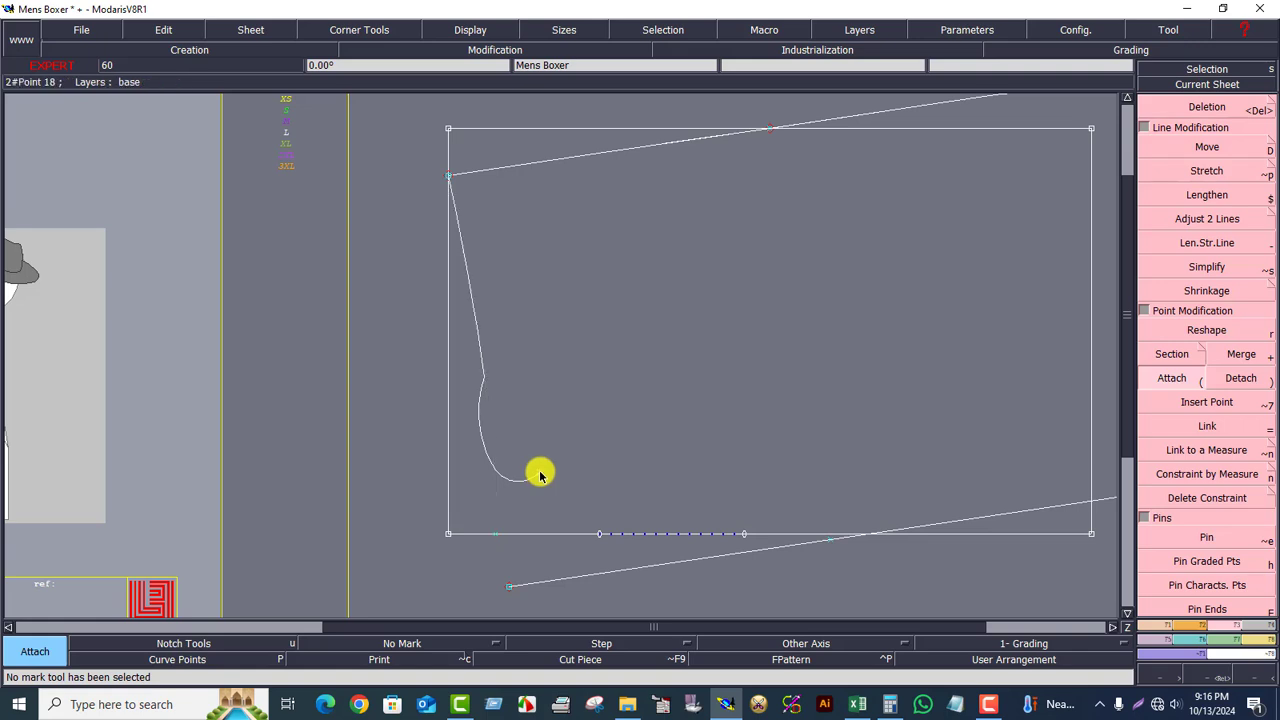
click(495, 535)
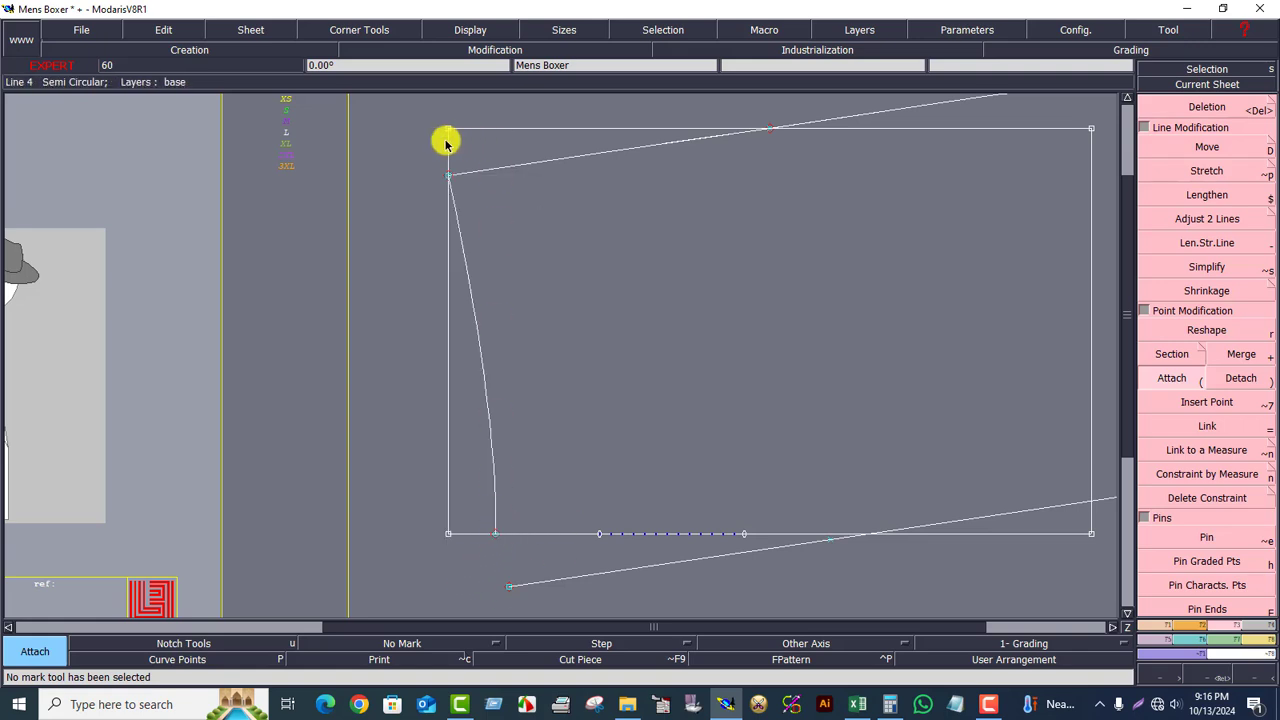
click(522, 210)
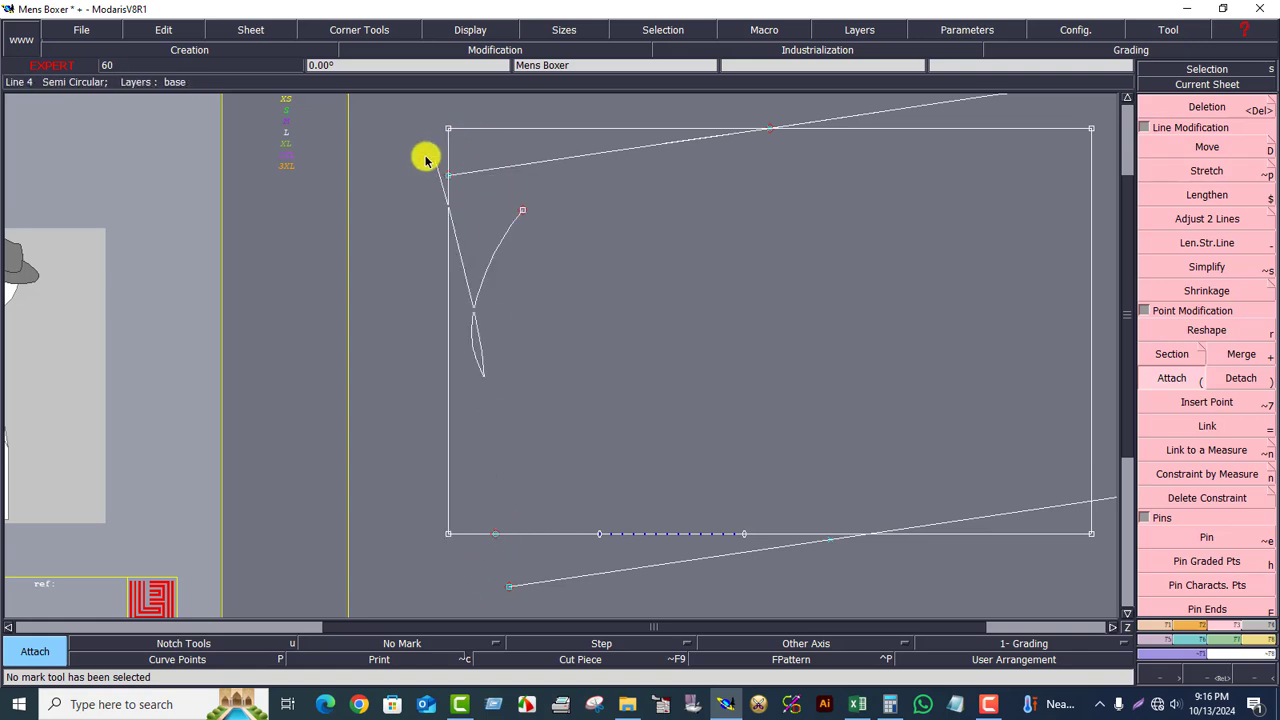
click(450, 177)
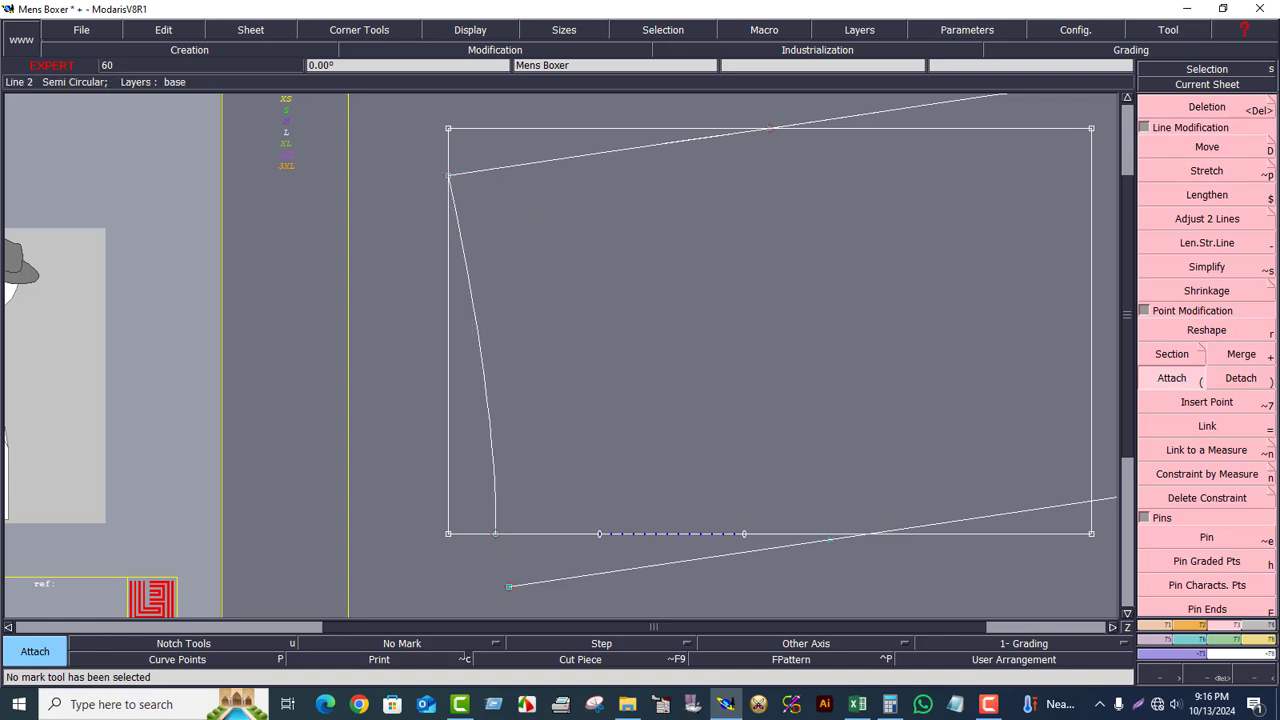
click(1192, 84)
click(628, 285)
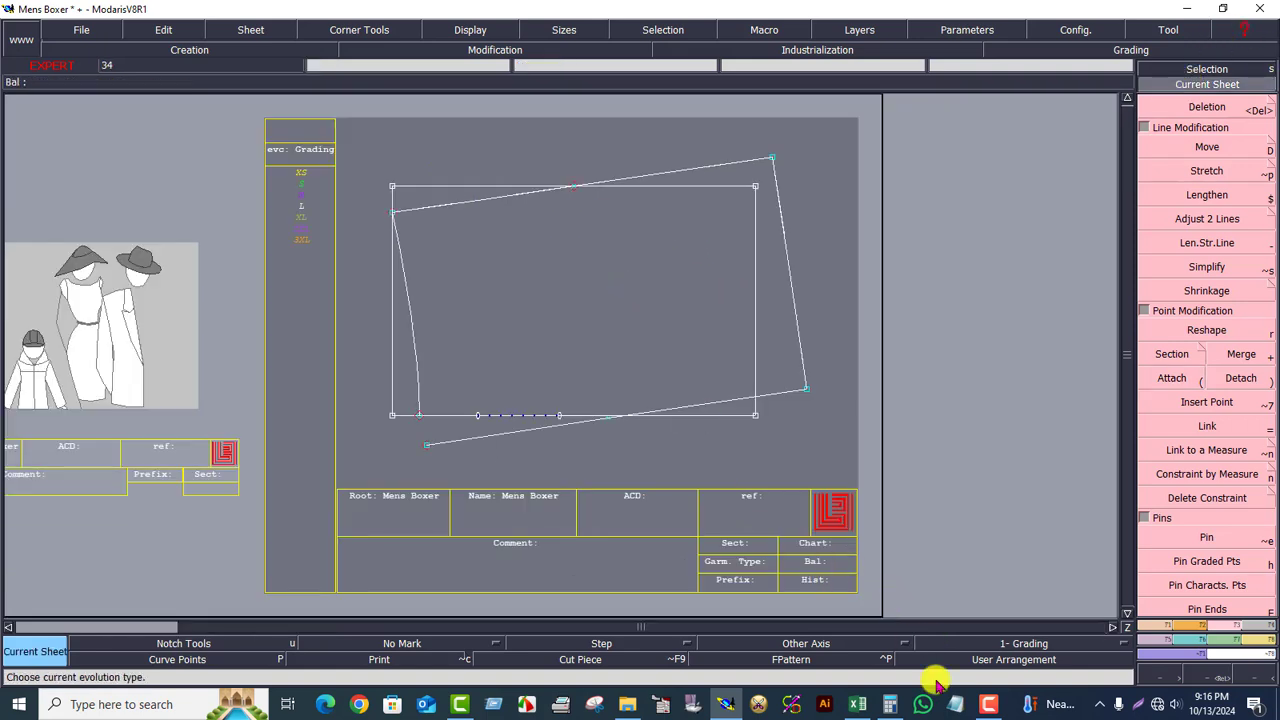
Step: Place a developed point 8.25 cm along the left line from its base, then switch to Excel
click(884, 705)
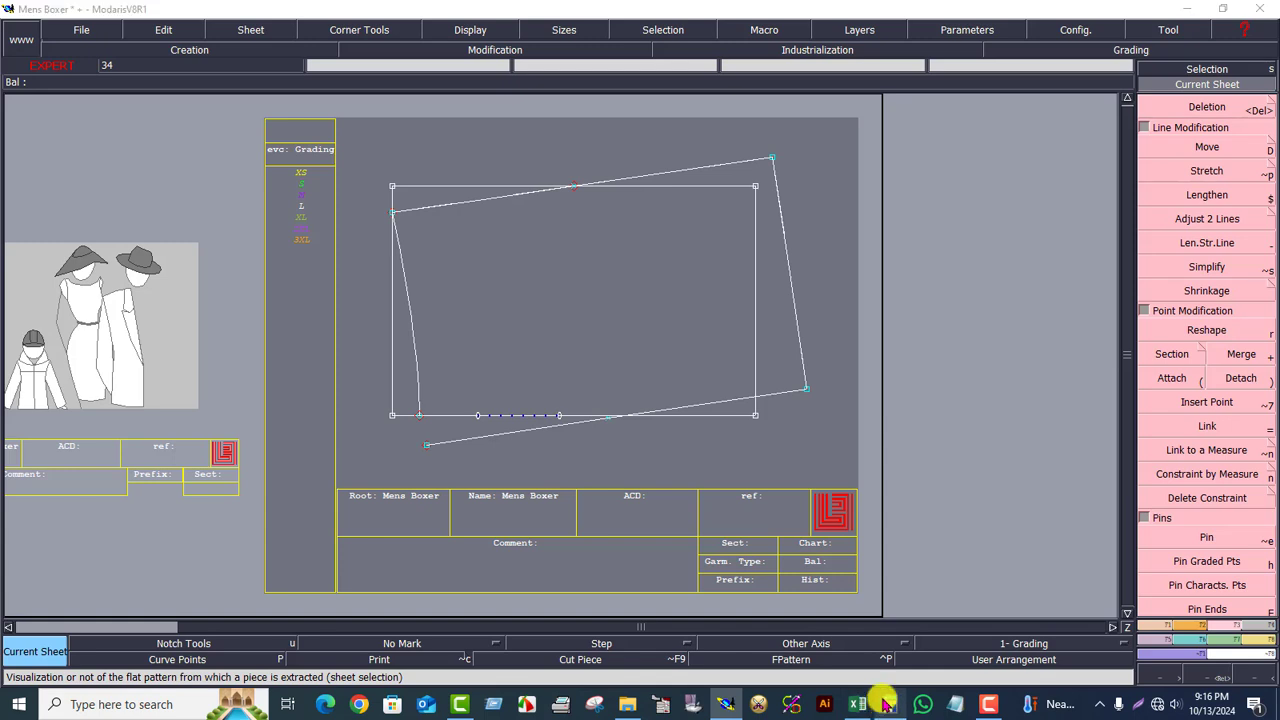
click(951, 167)
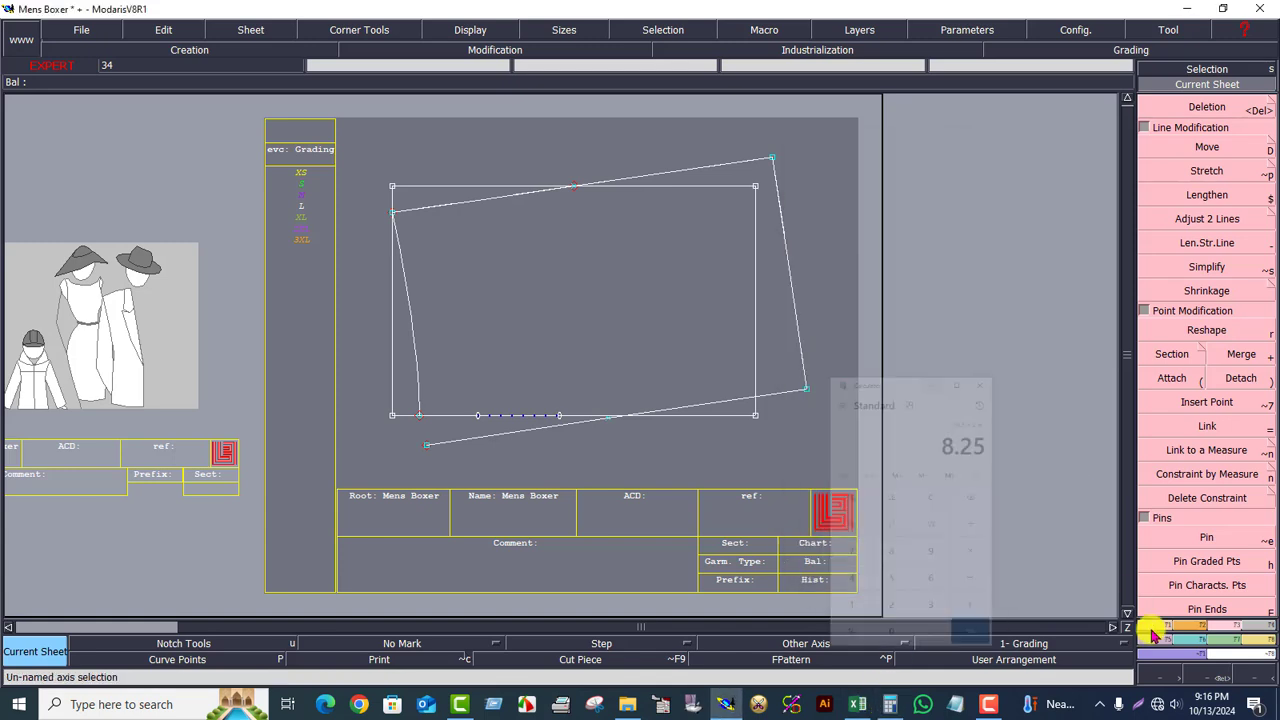
click(1150, 626)
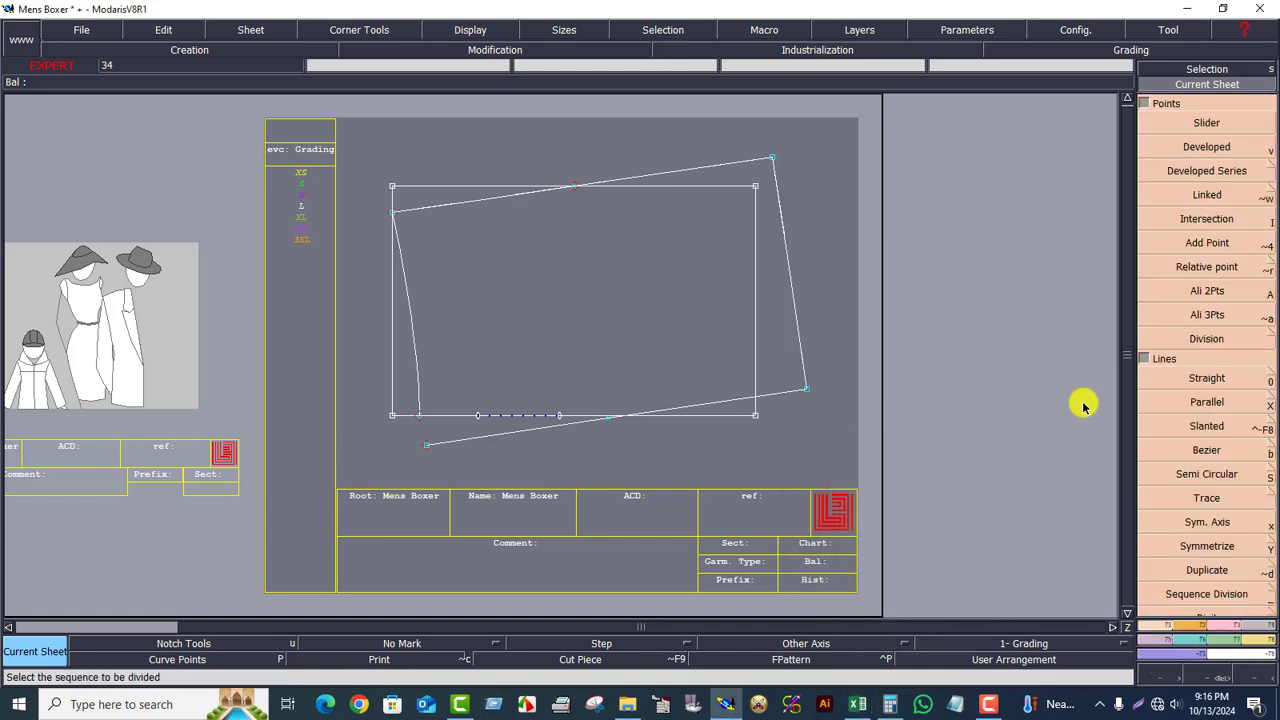
click(1200, 147)
click(418, 416)
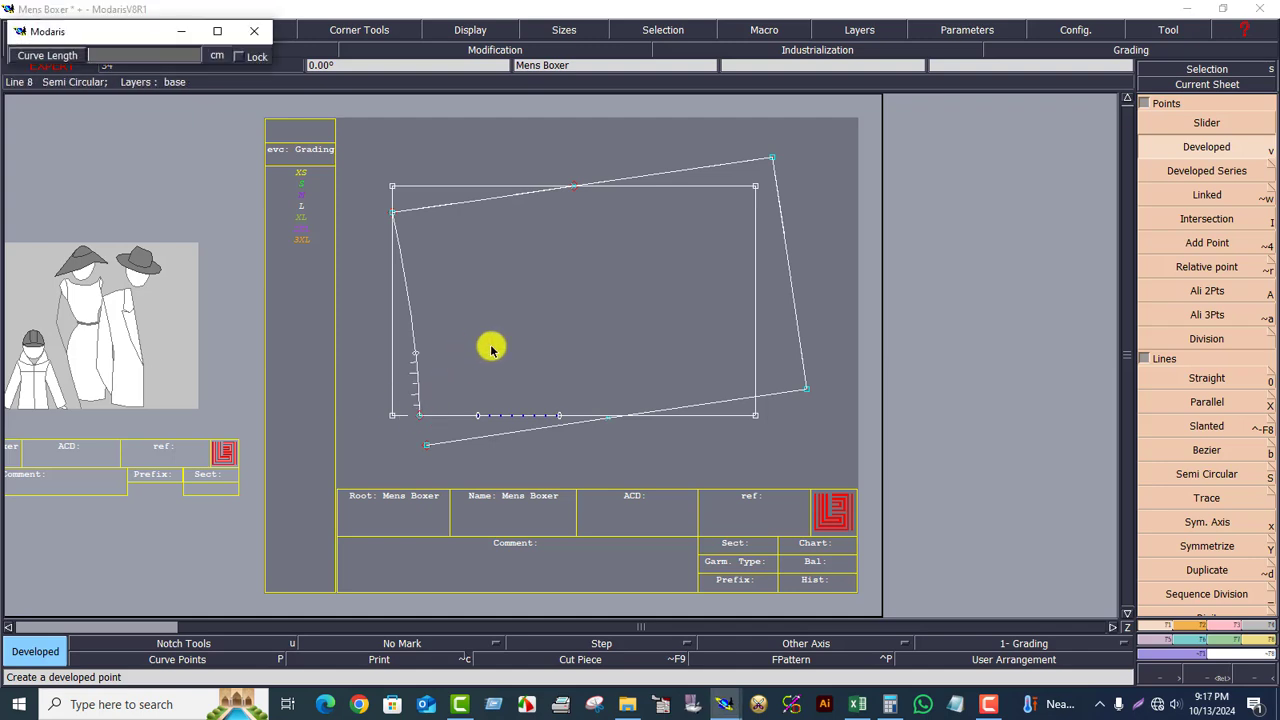
text(8.25)
key(Return)
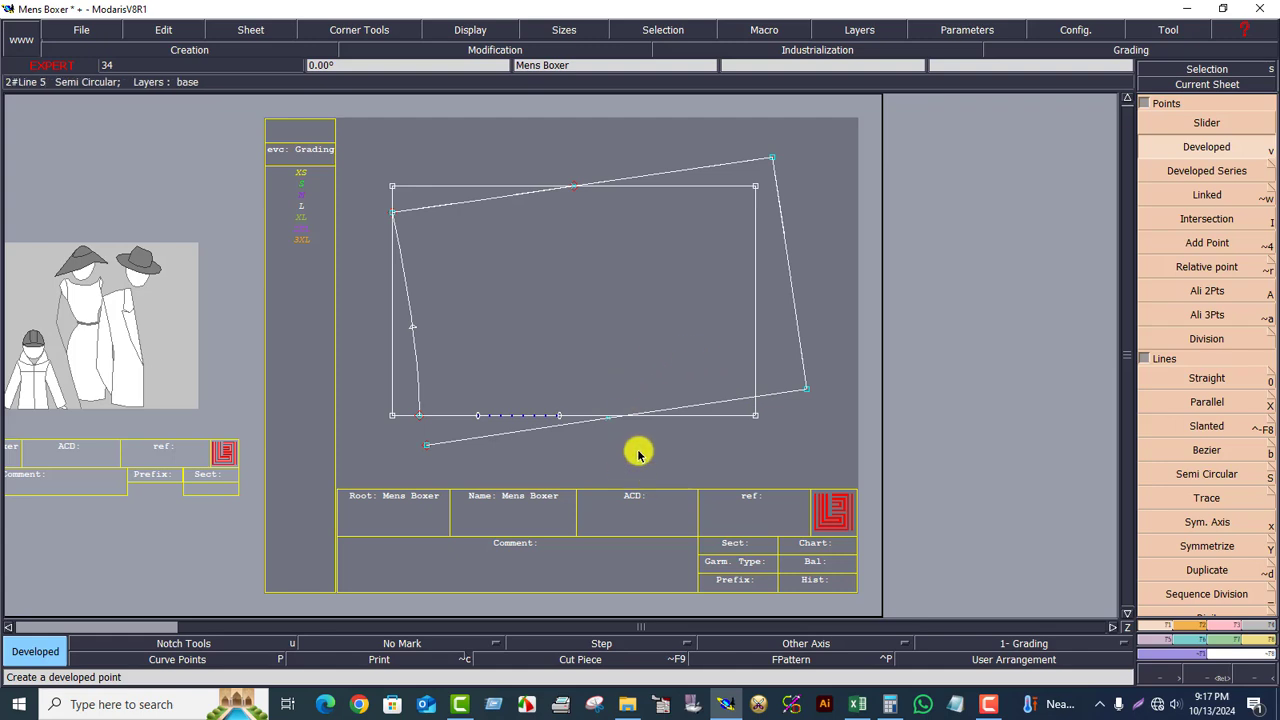
click(857, 704)
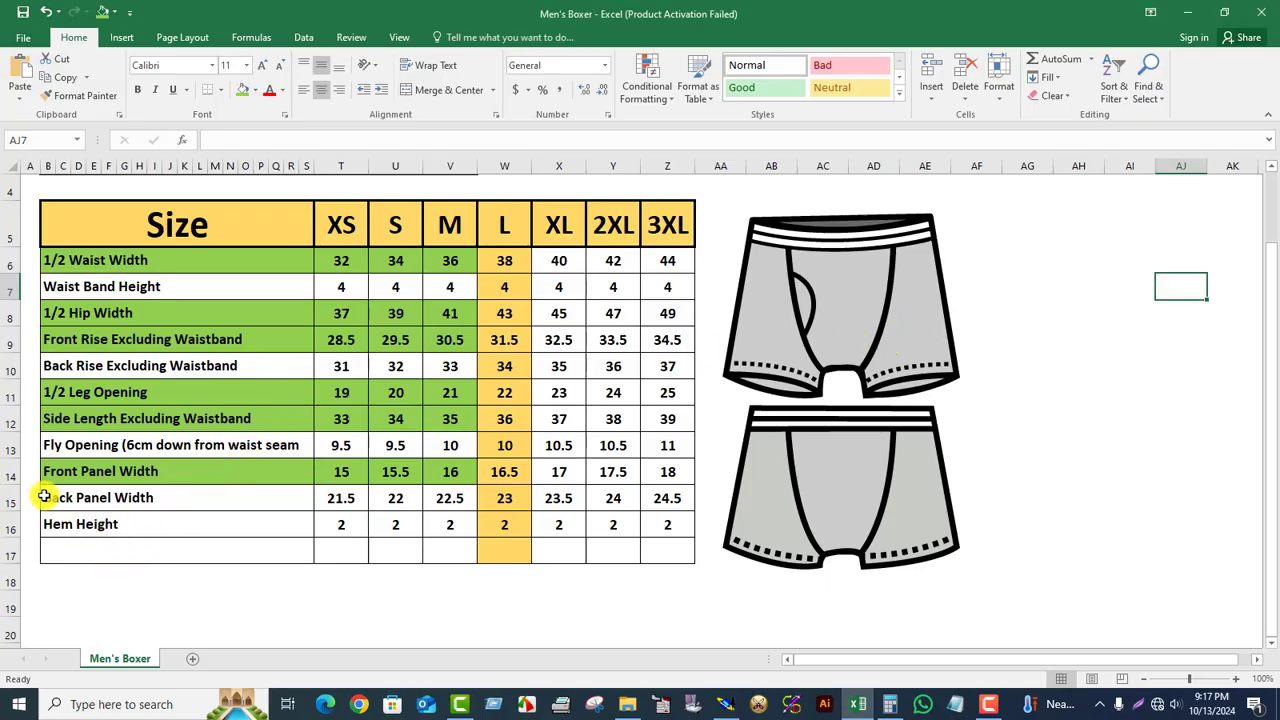
Step: Fill the Back Panel Width label and its XS–M cells green, then return to Modaris
drag(44, 497, 482, 514)
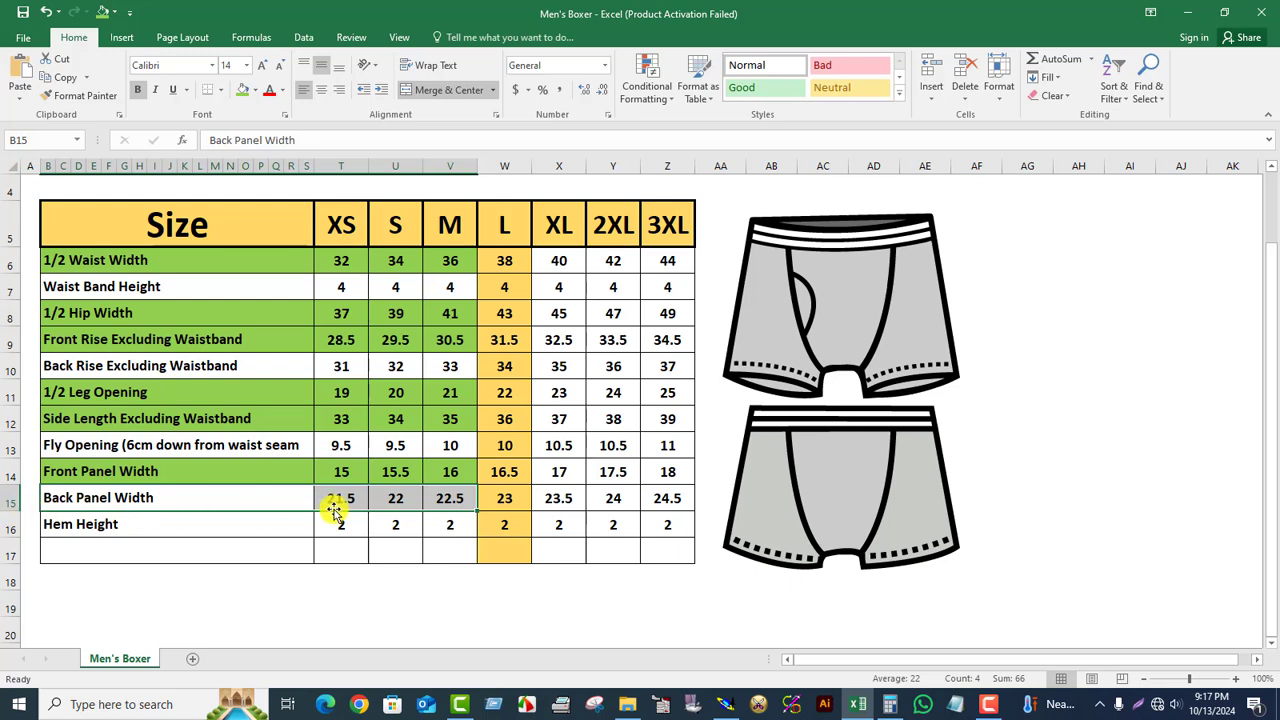
click(243, 92)
click(494, 498)
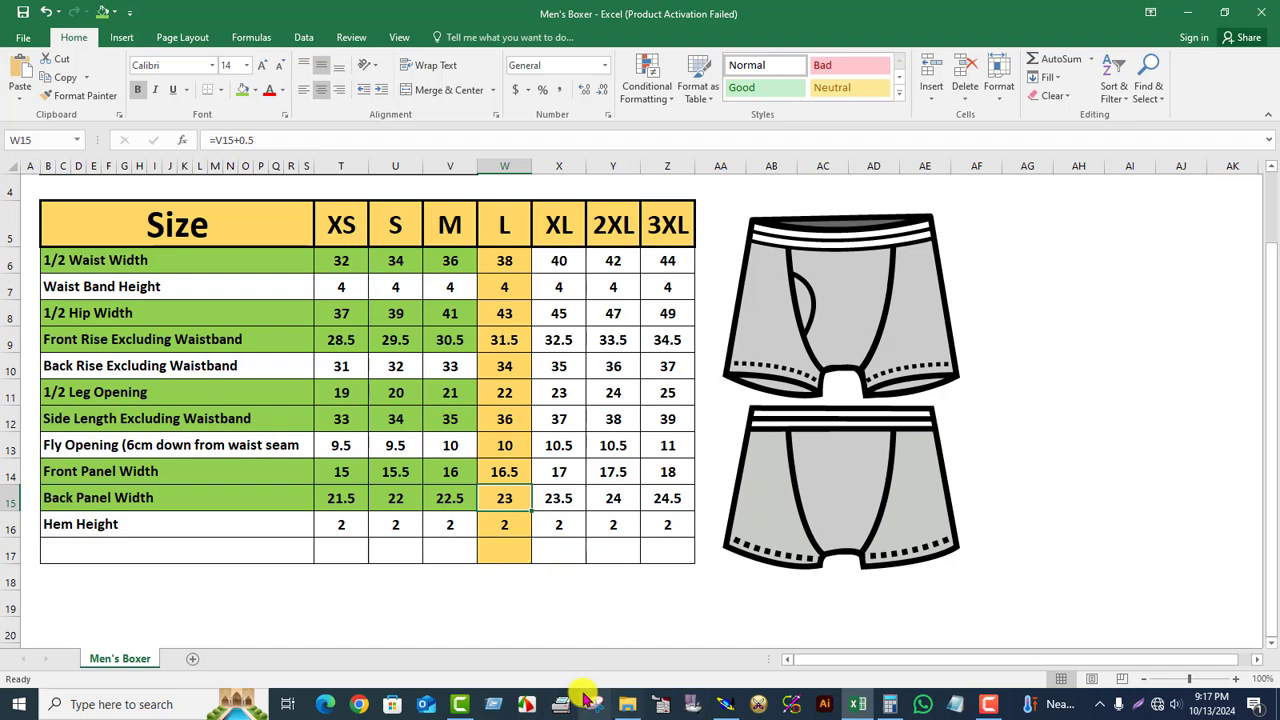
click(725, 704)
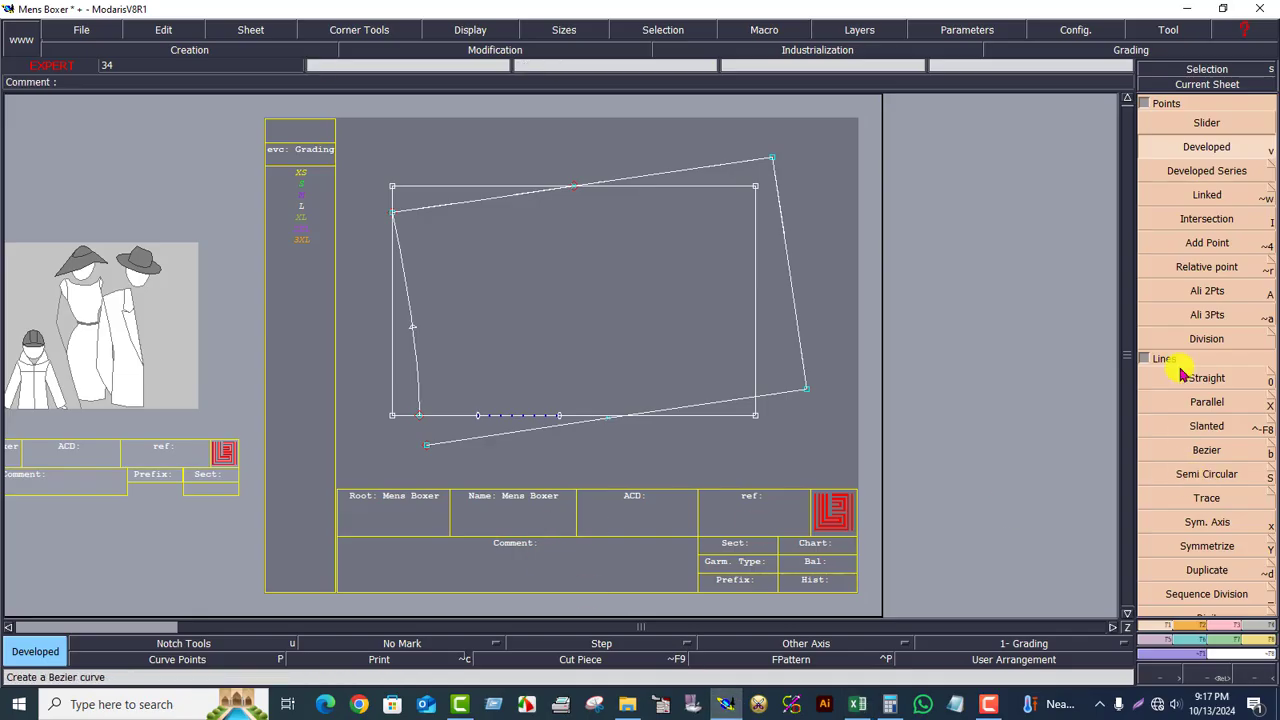
Step: Mark a second point 11.5 cm along the left side line, above the 8.25 cm point
click(410, 357)
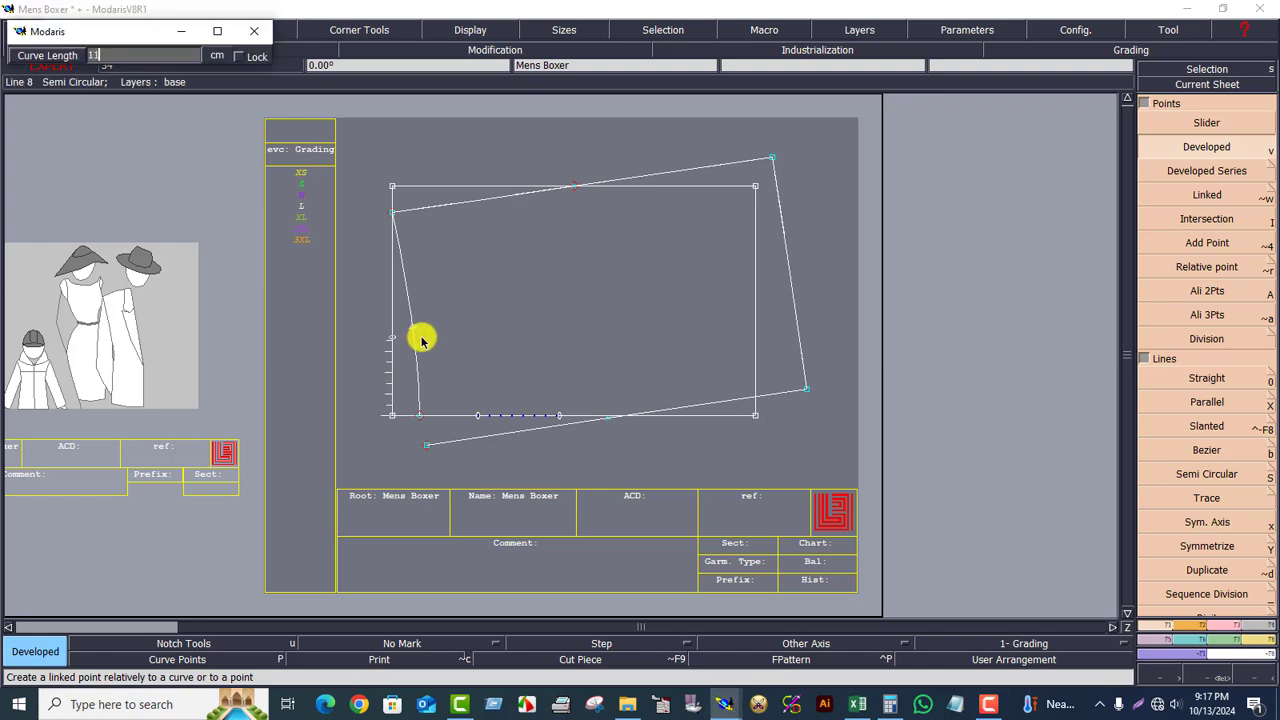
text(11.5)
key(Return)
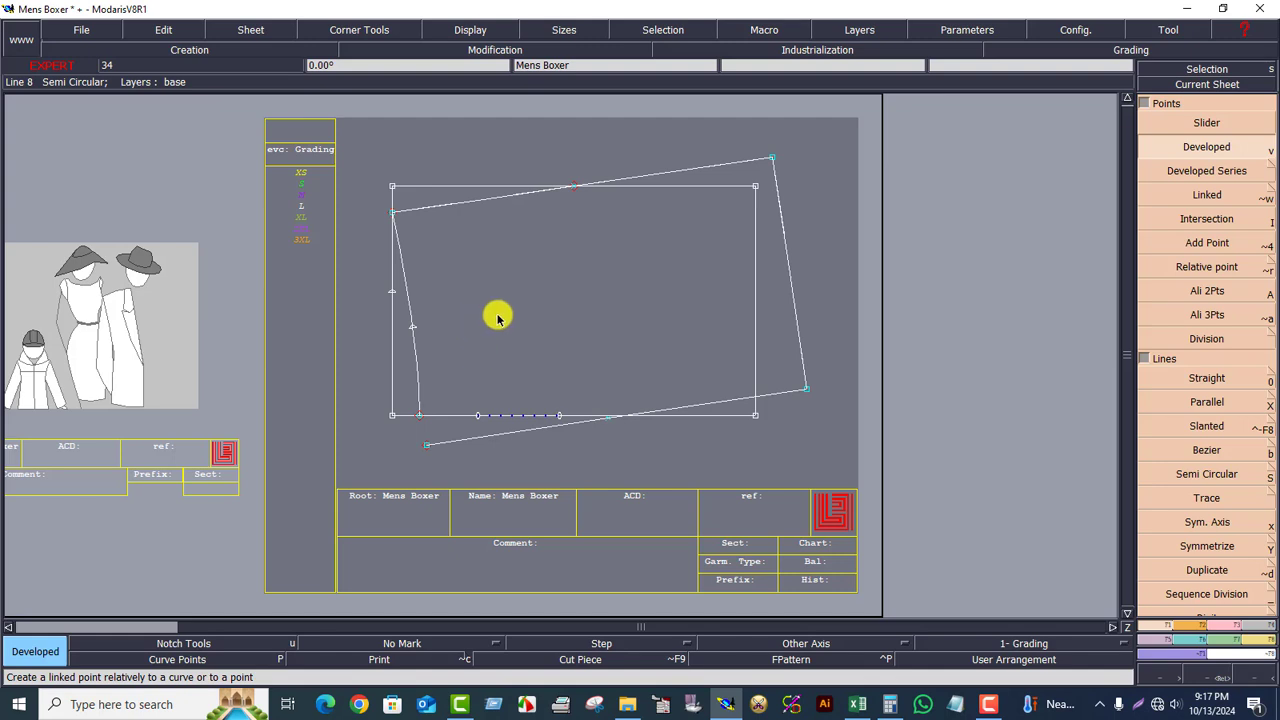
click(1220, 634)
click(1213, 403)
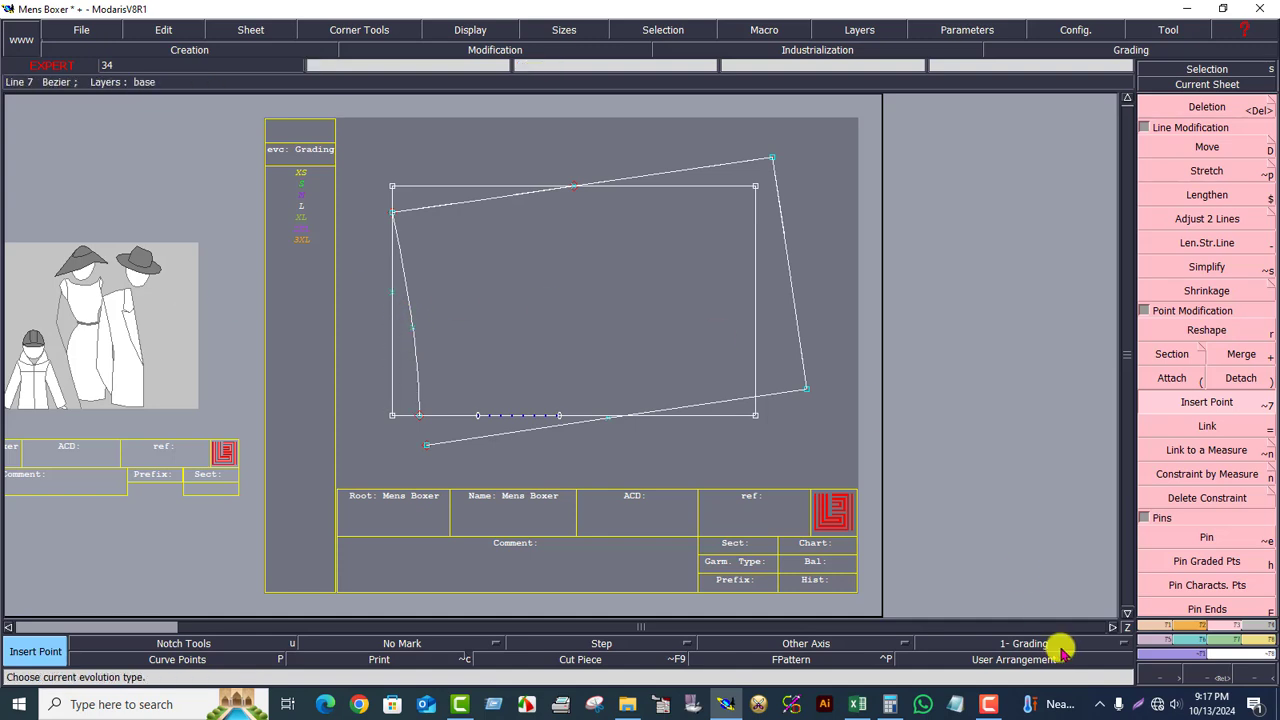
Step: Draw a Bezier line from the panel's bottom-right corner to the side line's lower end
click(1205, 672)
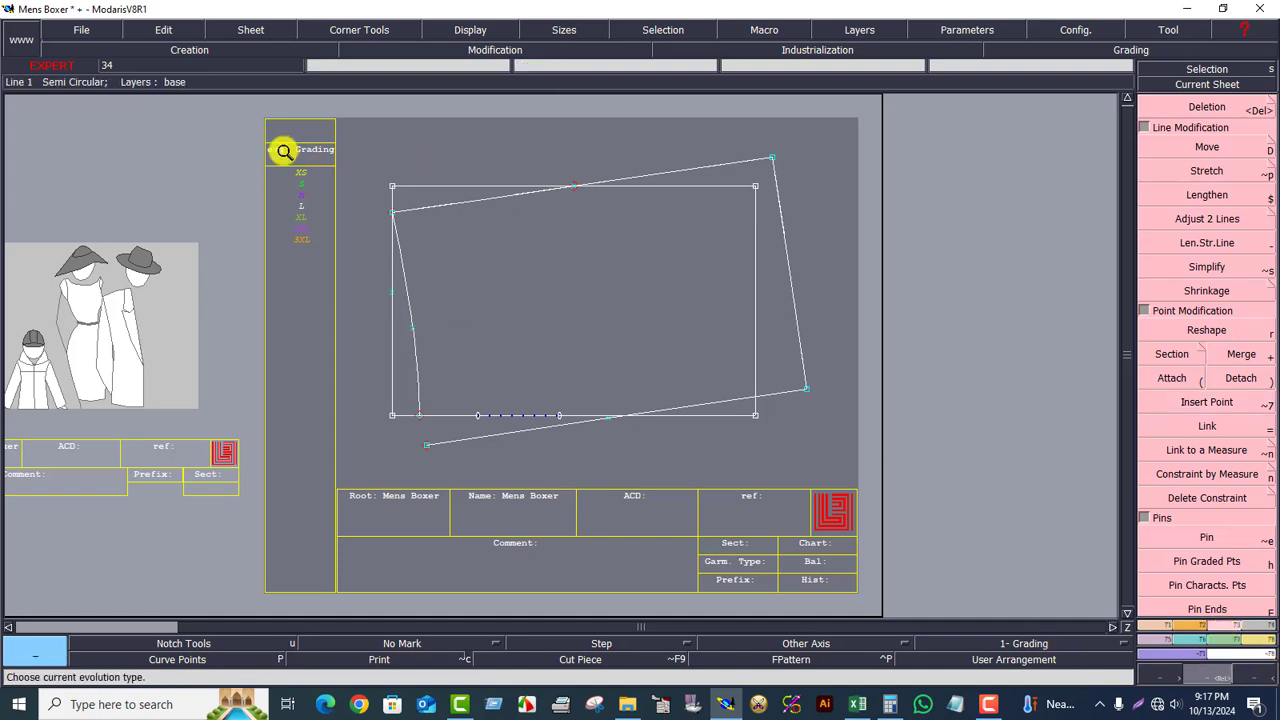
drag(285, 150, 960, 526)
click(954, 506)
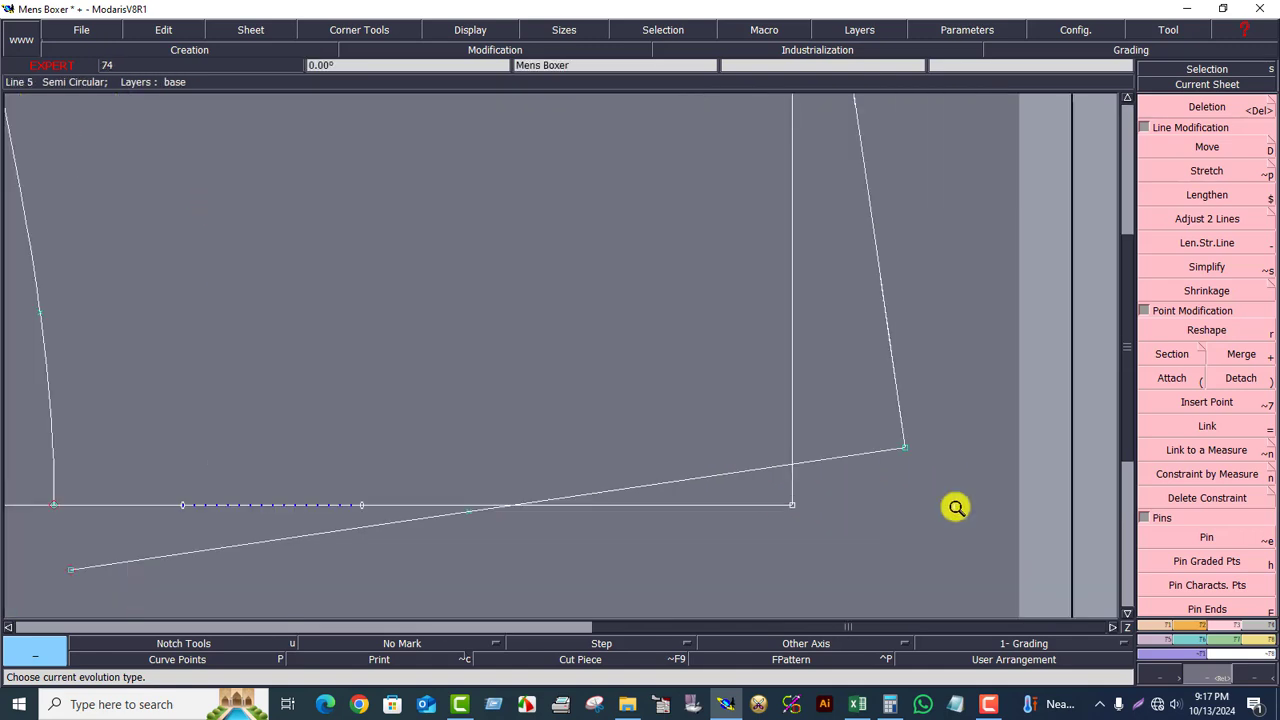
click(1163, 622)
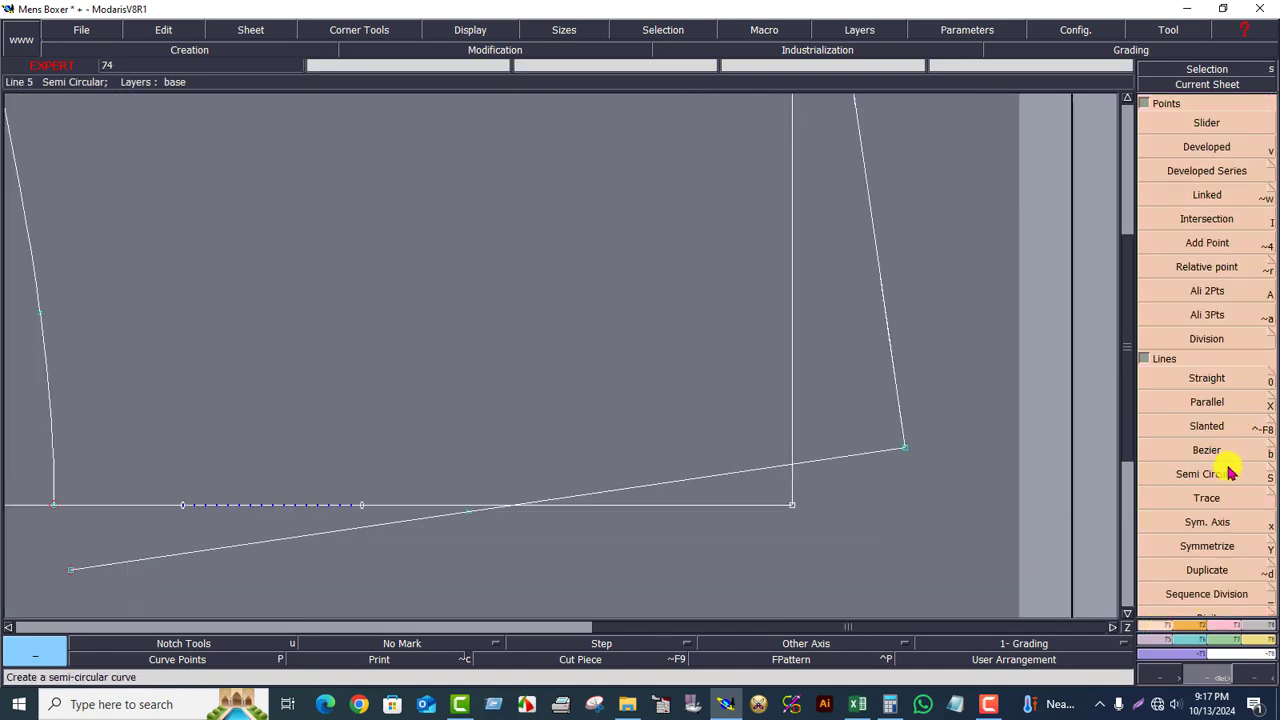
click(1200, 450)
click(810, 502)
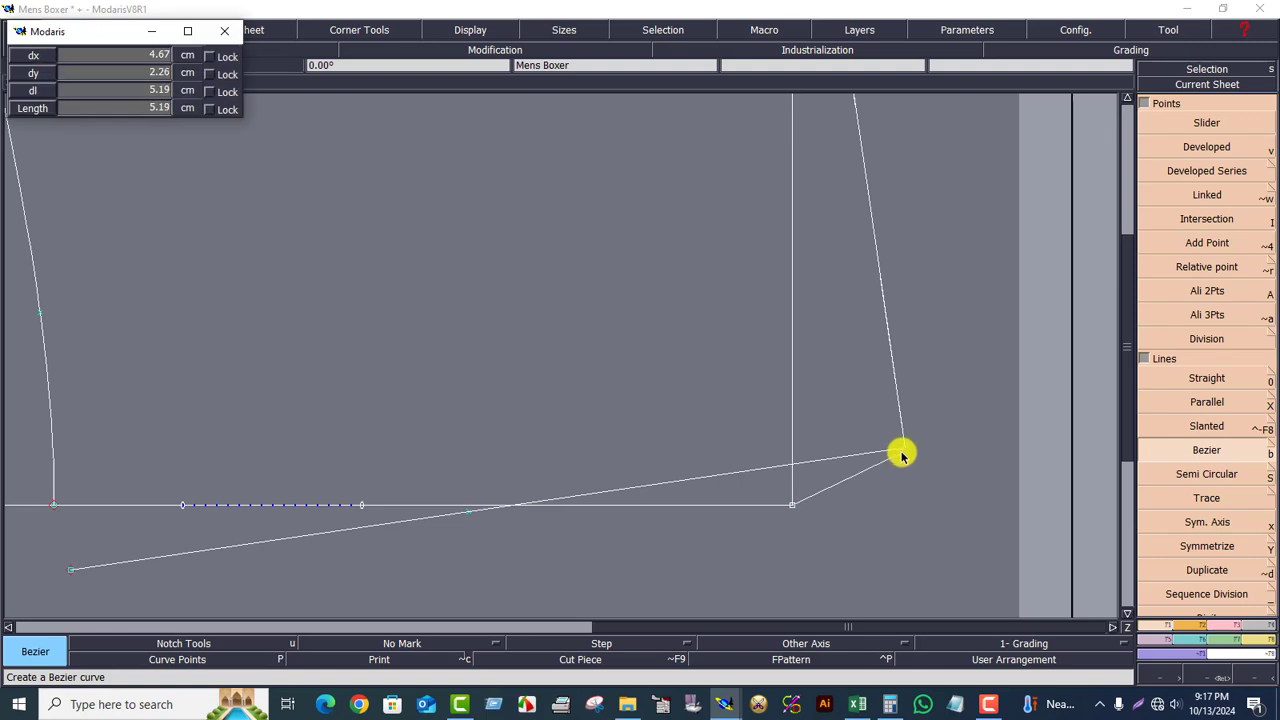
click(903, 448)
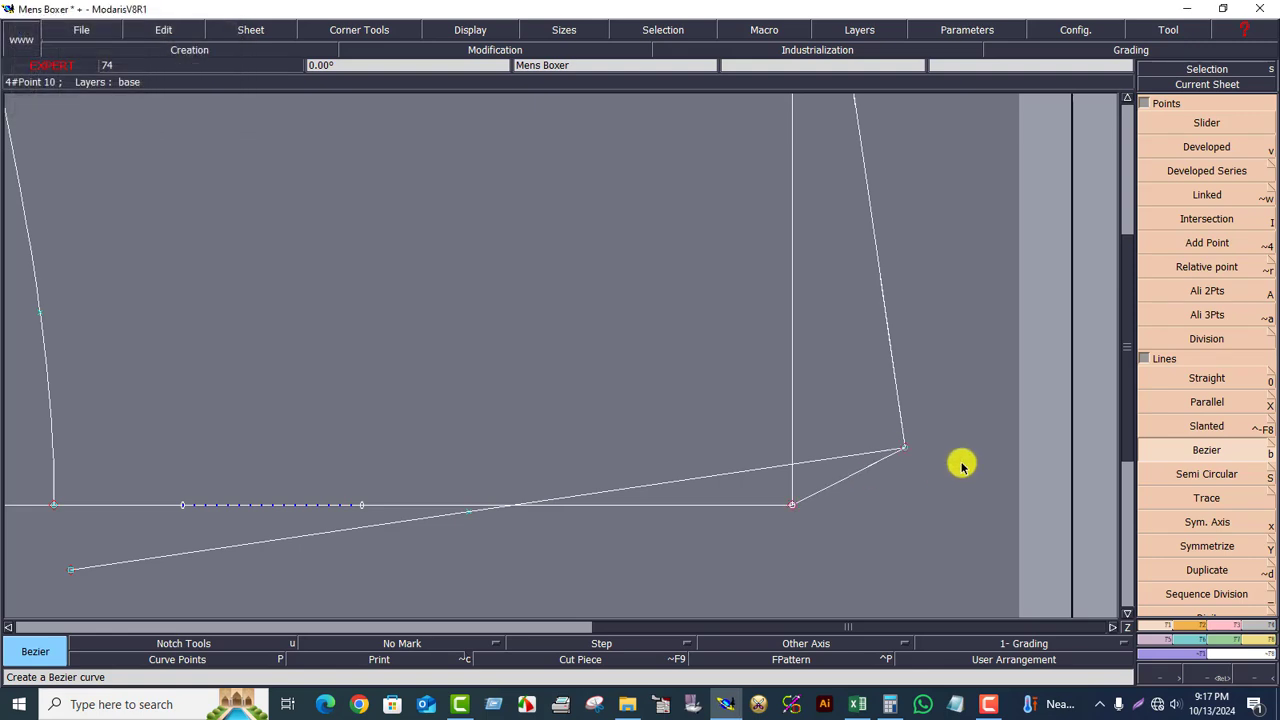
Step: Delete the long slanted hem line
click(1228, 626)
click(1210, 105)
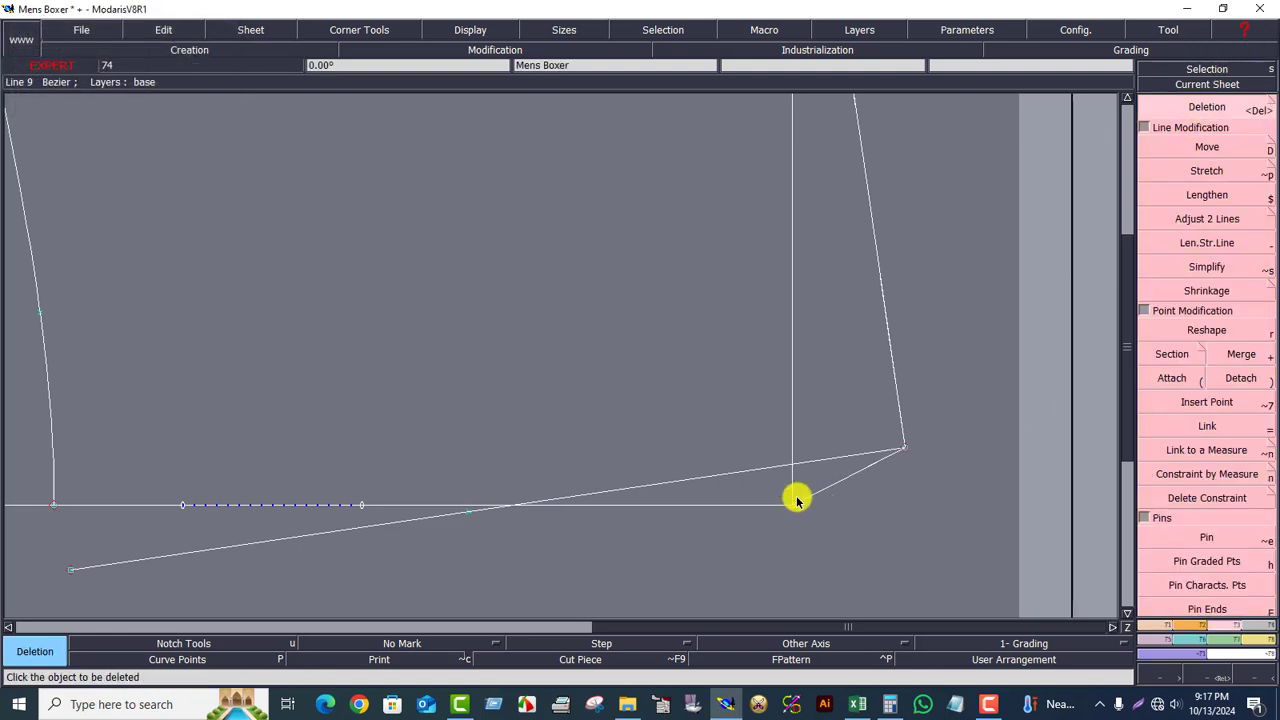
click(750, 472)
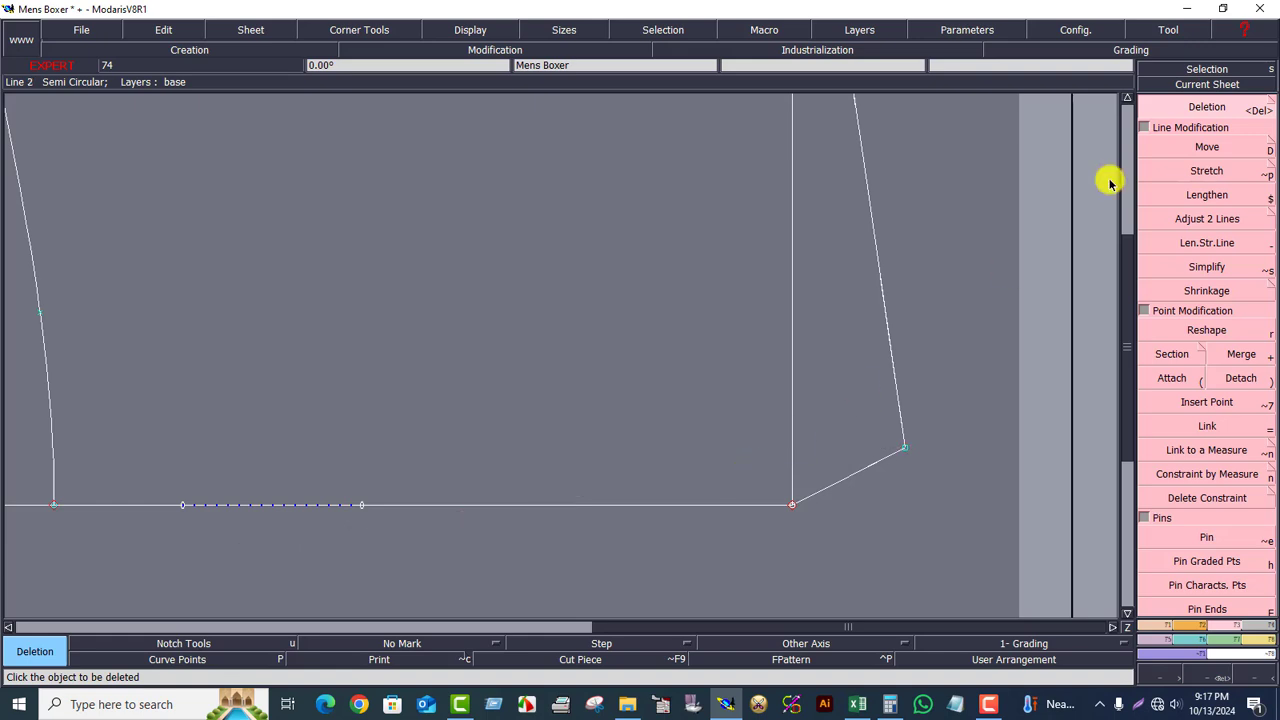
click(1207, 84)
click(626, 332)
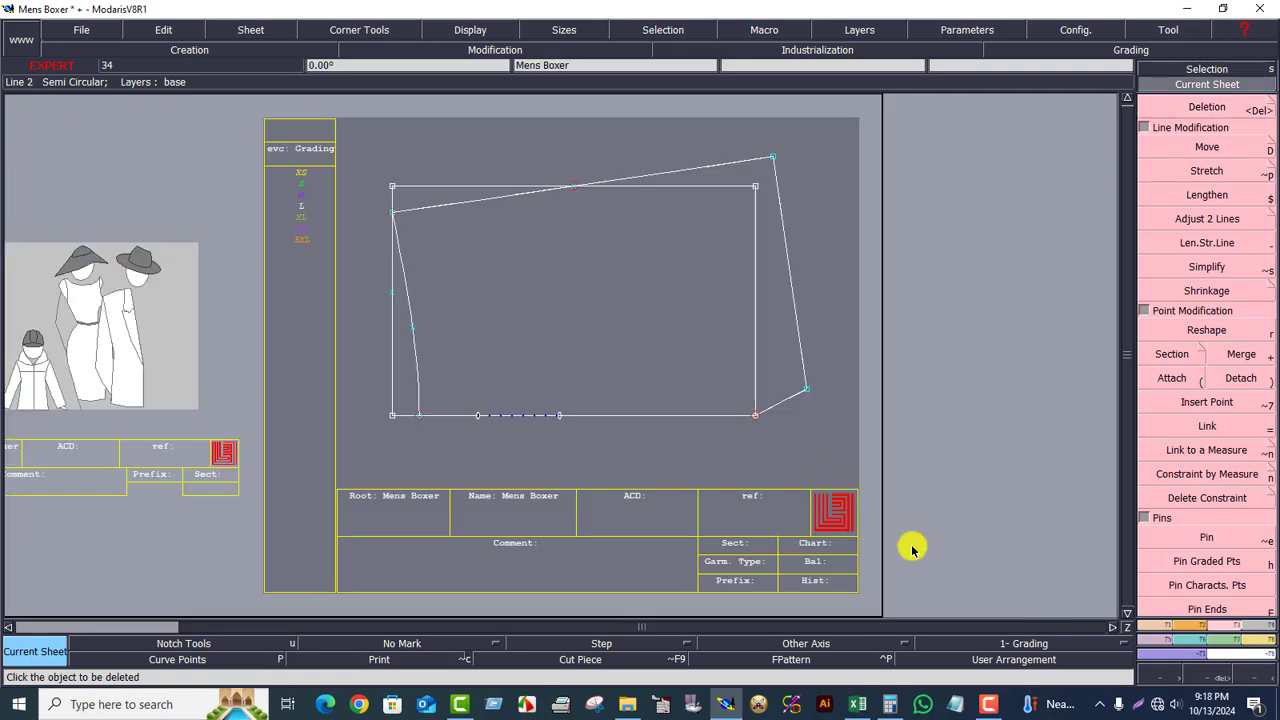
Step: Reshape the new corner line's tangents so it bends into a smooth curve
click(1208, 674)
drag(568, 291, 886, 471)
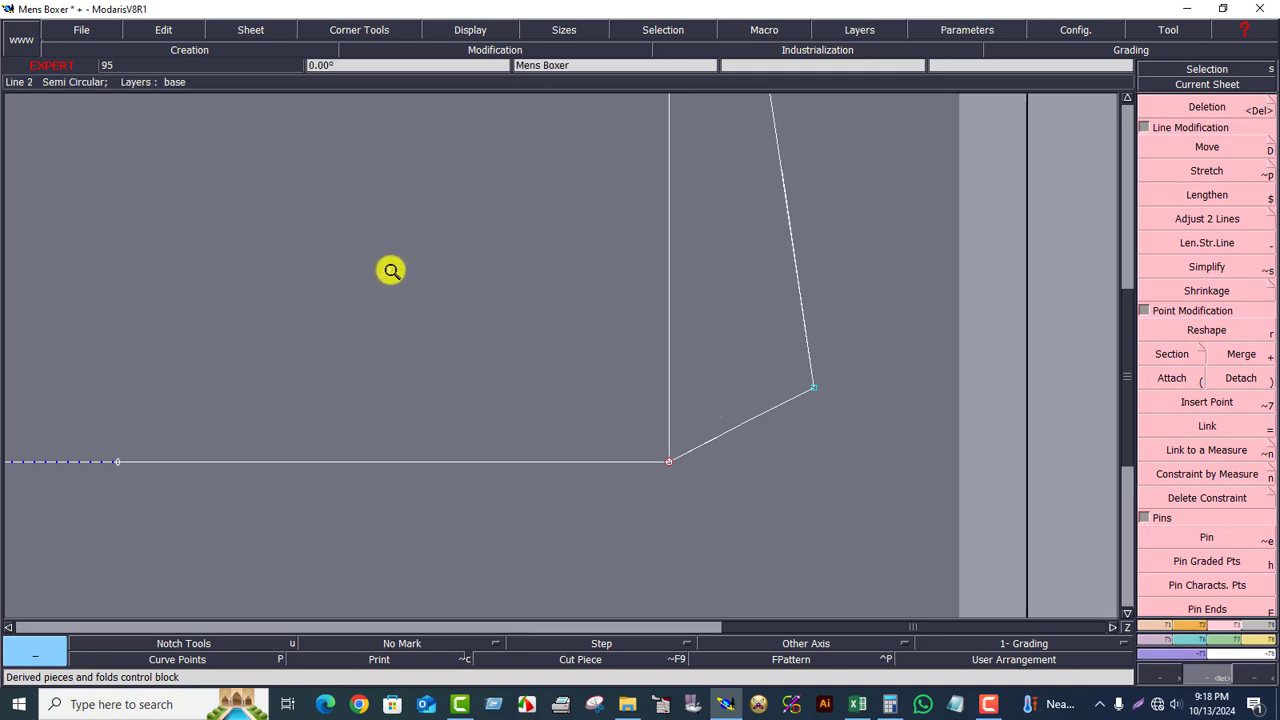
drag(391, 269, 912, 504)
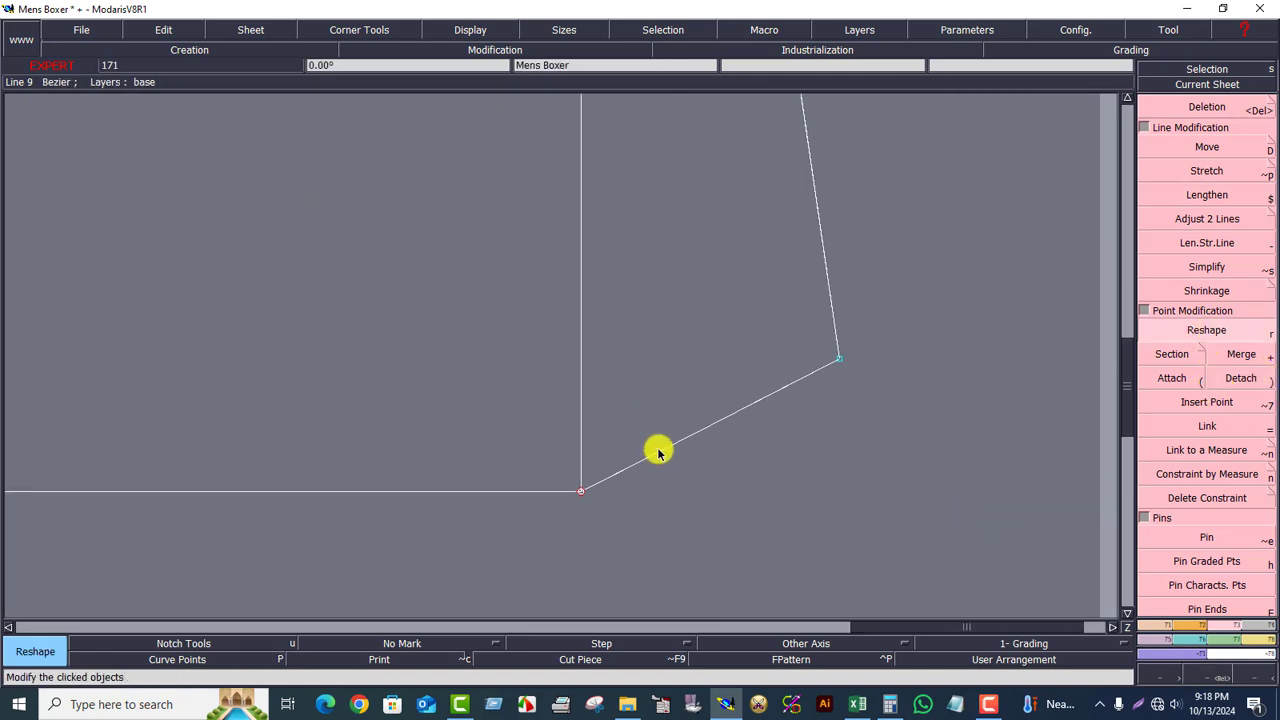
drag(658, 453, 629, 407)
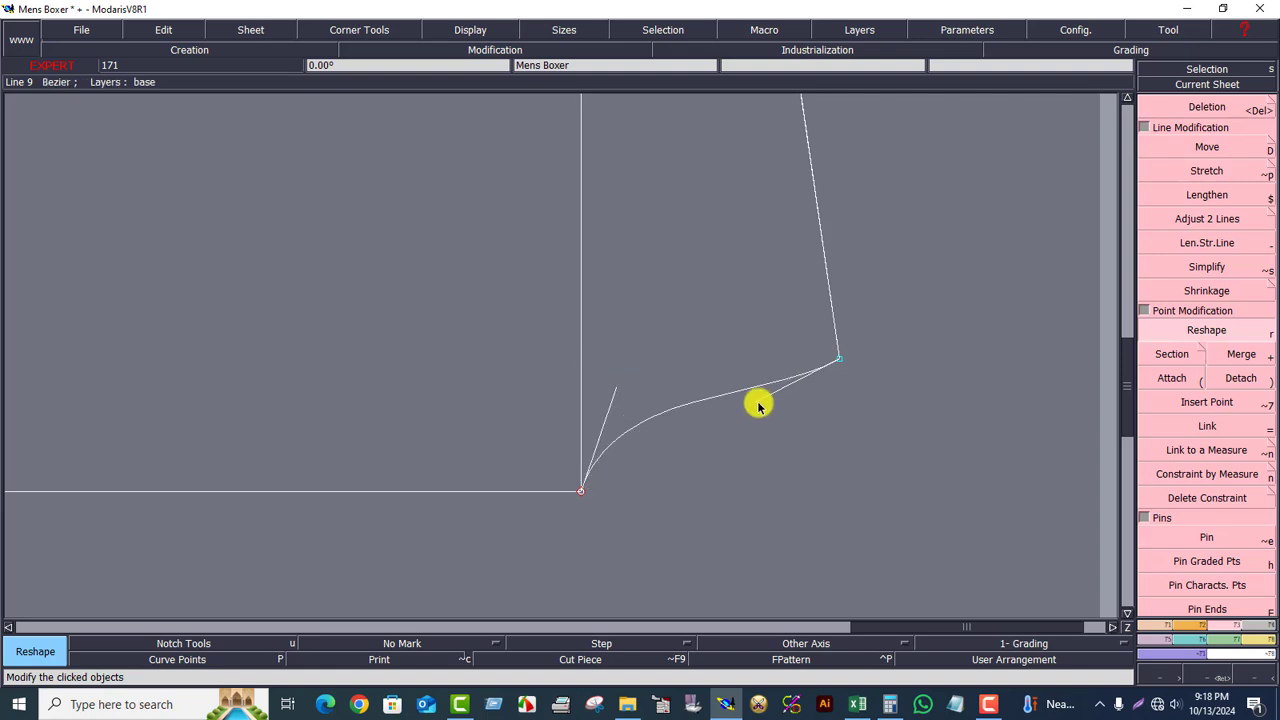
drag(758, 404, 692, 380)
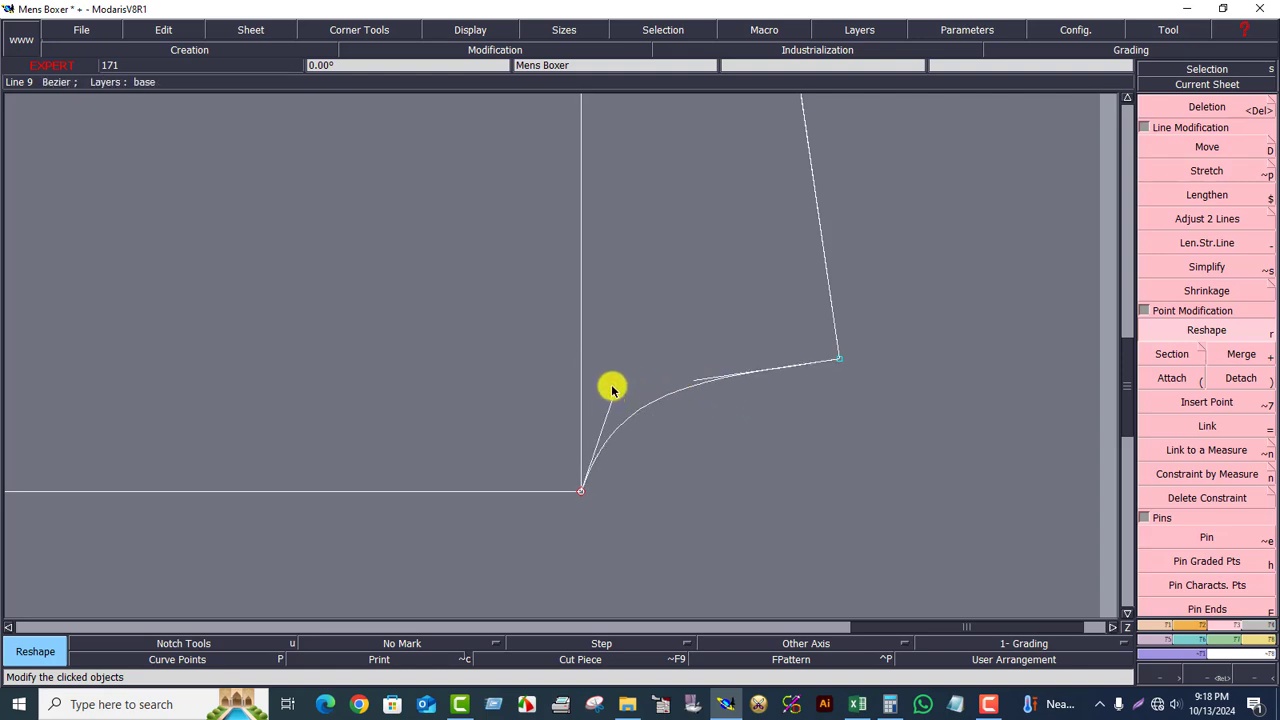
click(1203, 84)
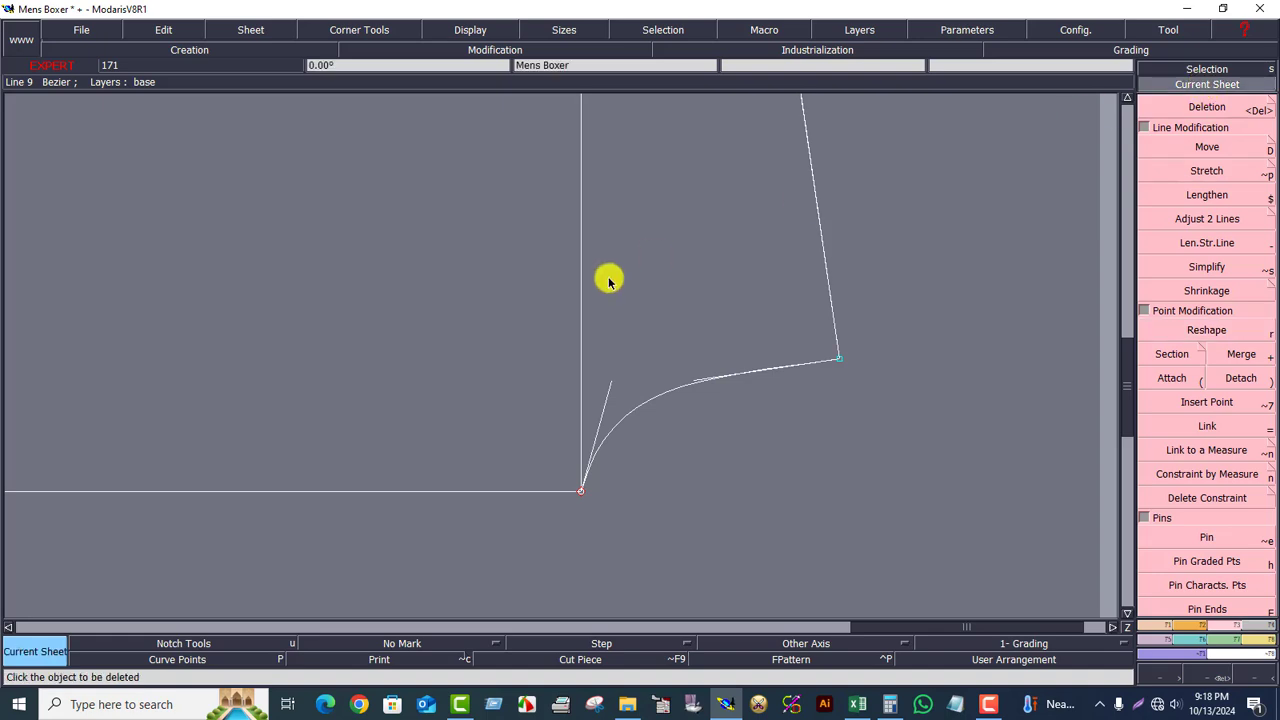
Step: Symmetrize the hem corner curve across the base line to create a mirrored copy below
click(1204, 676)
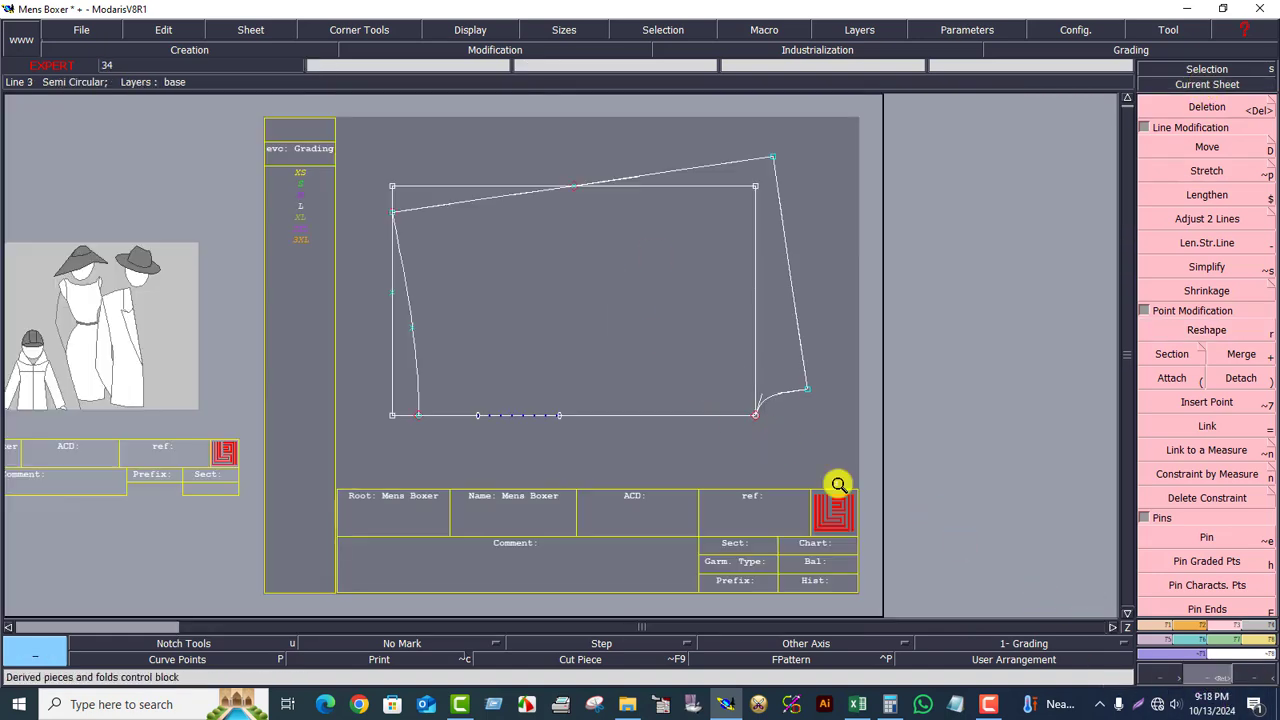
drag(330, 243, 928, 477)
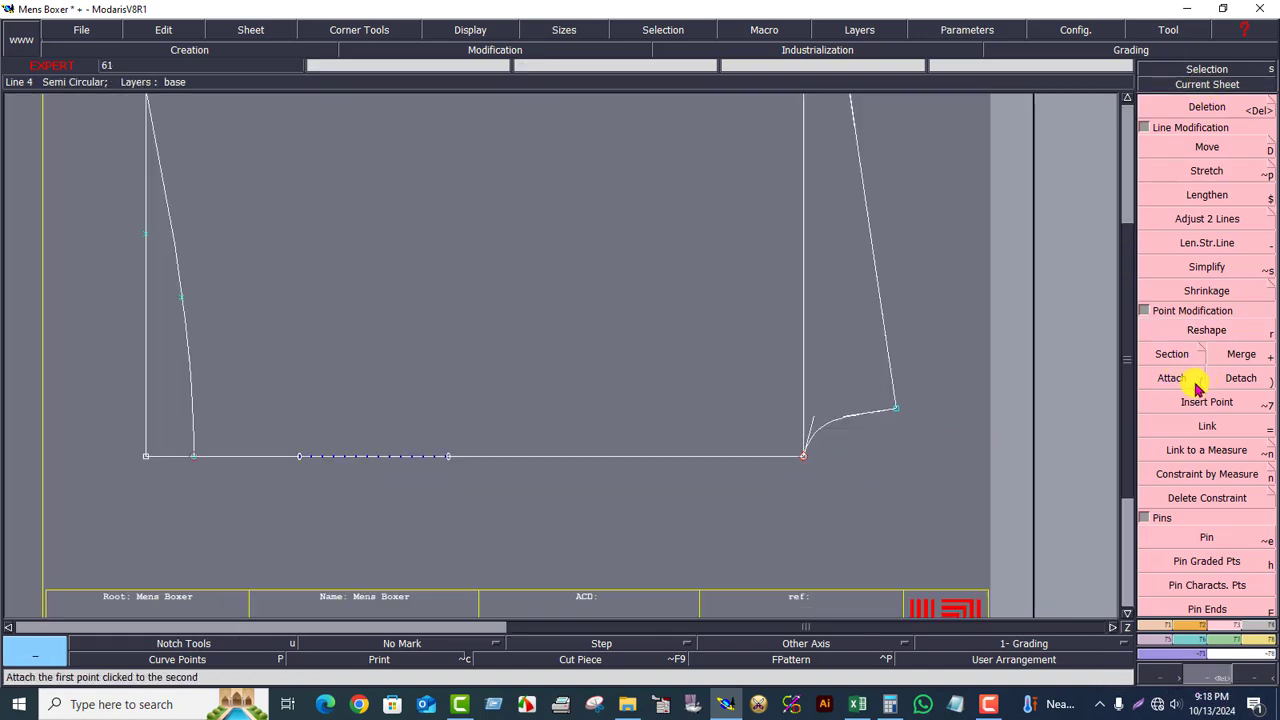
click(1163, 628)
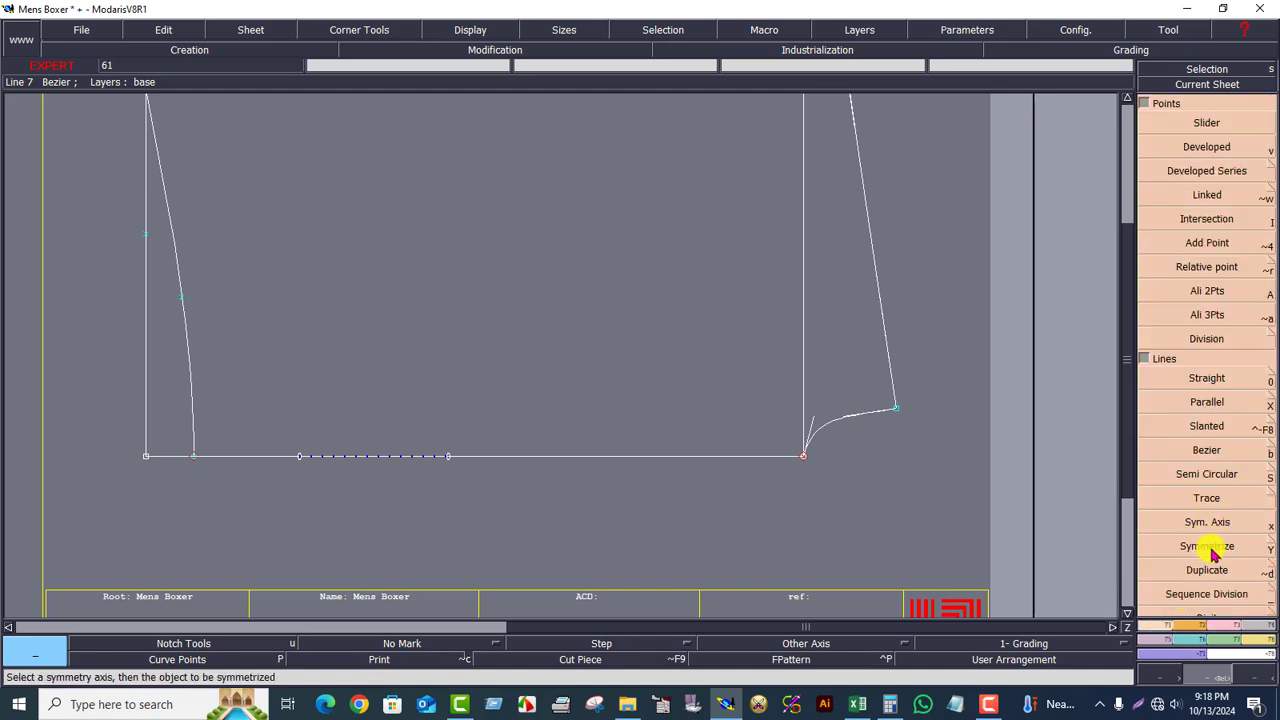
click(1211, 405)
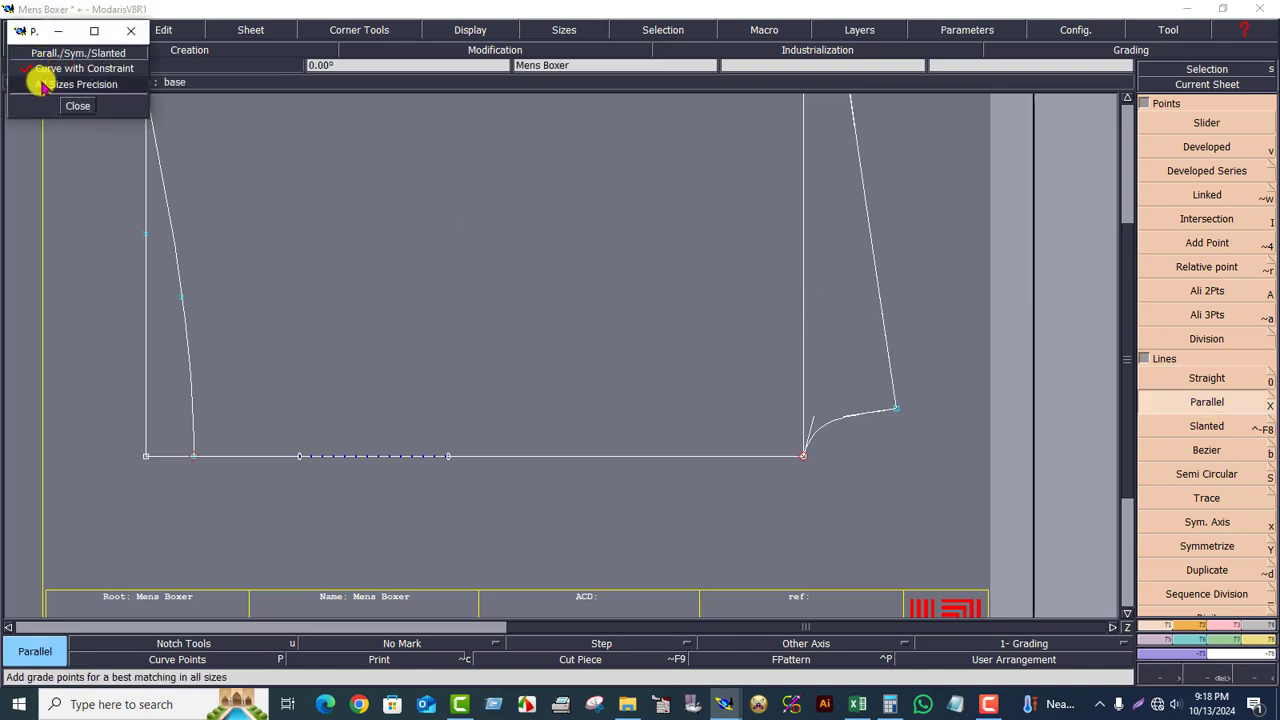
click(1214, 548)
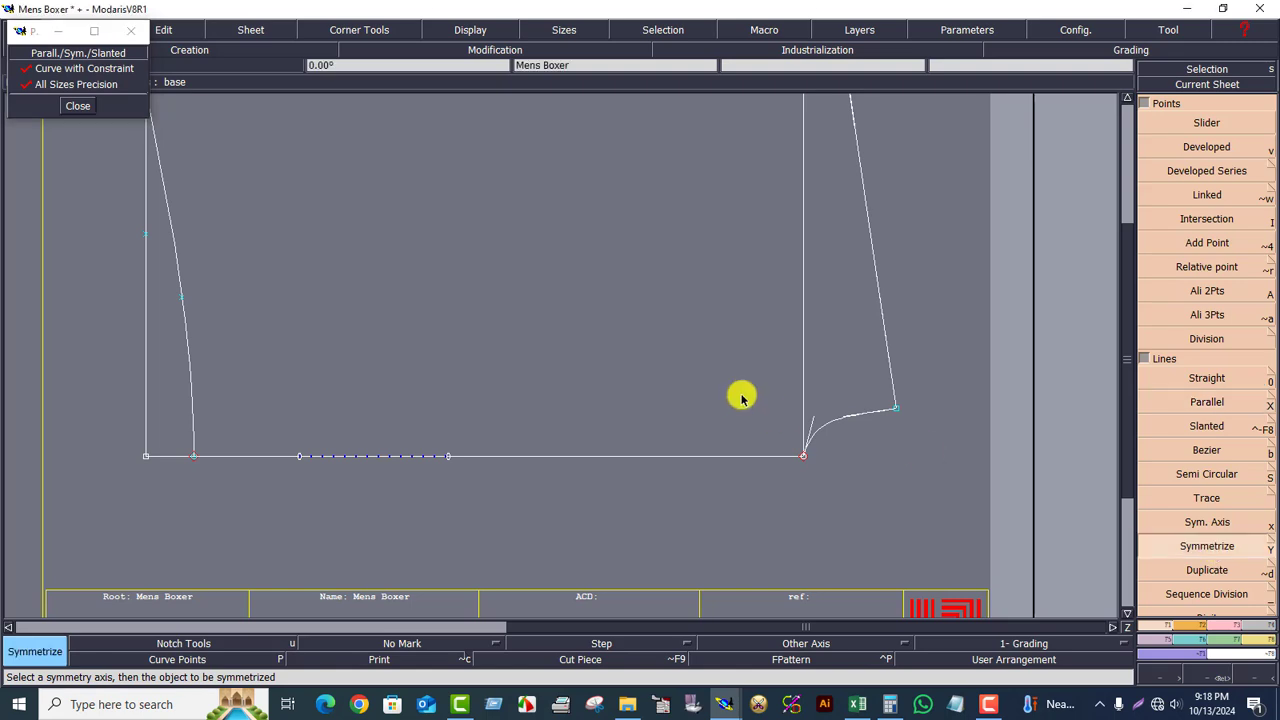
click(843, 420)
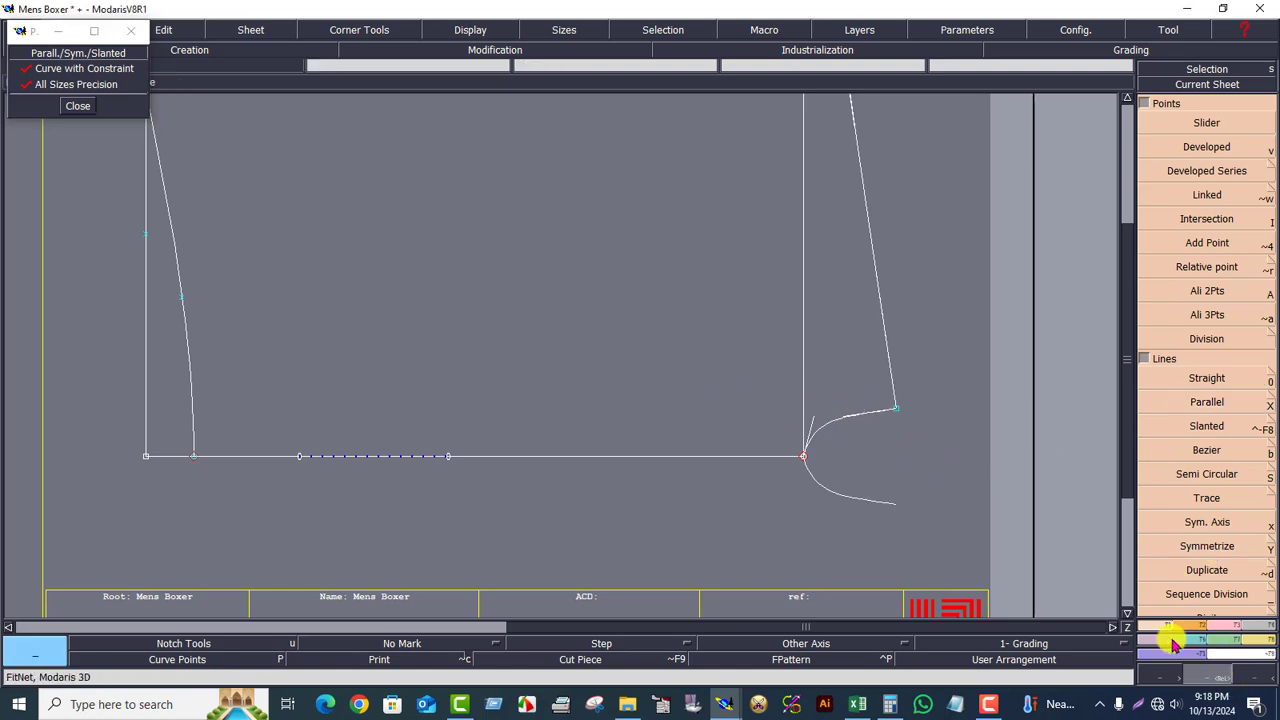
drag(596, 272, 990, 544)
drag(338, 215, 932, 596)
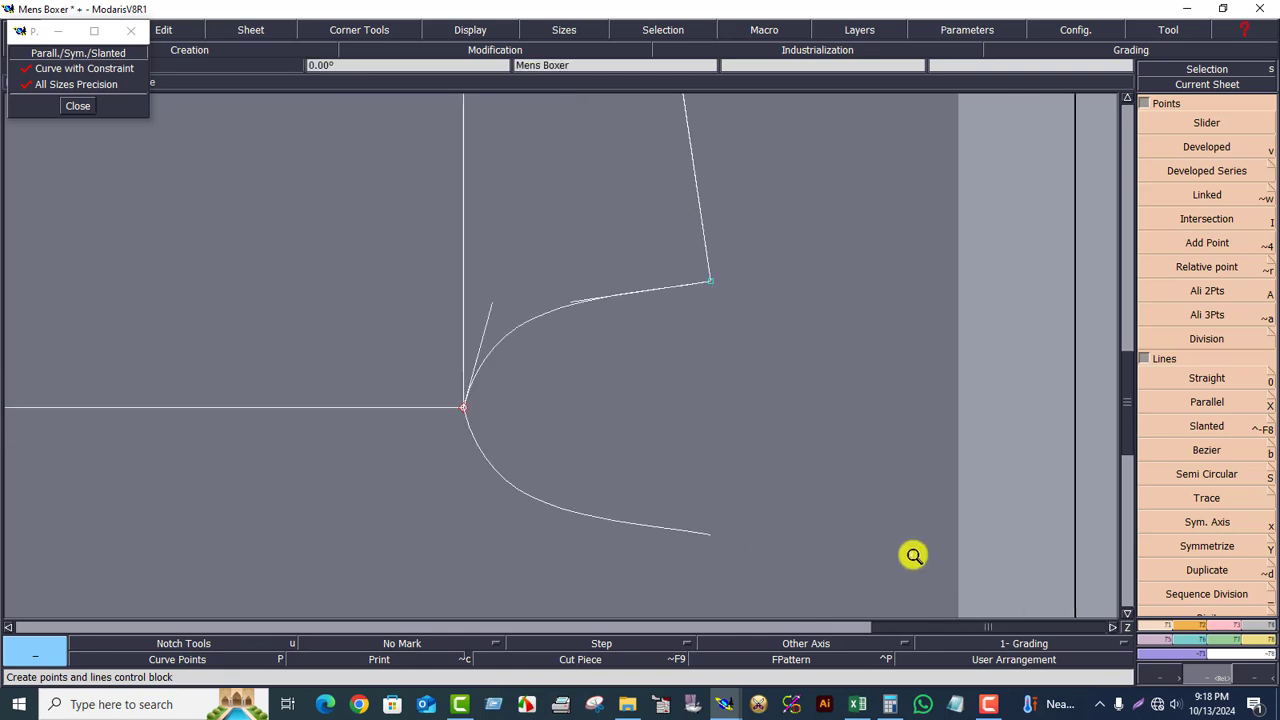
Step: Reshape the upper corner curve's handle so it rises smoothly from the base point
click(1220, 632)
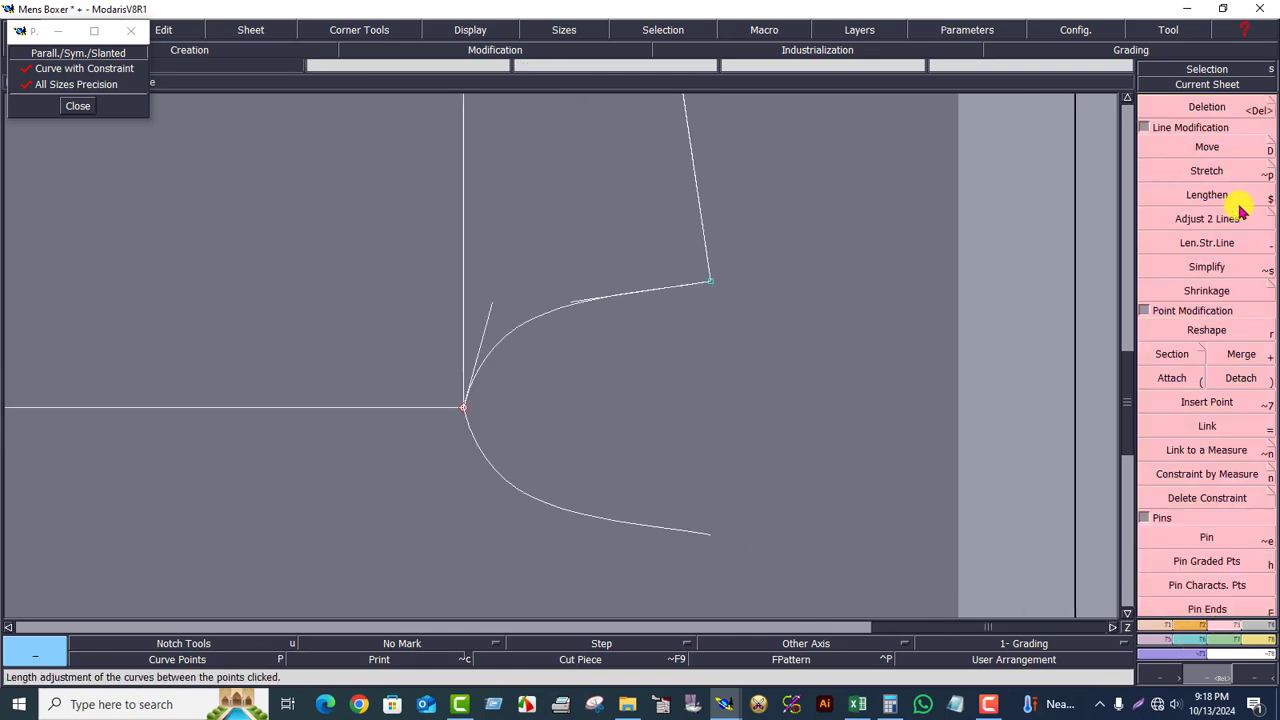
click(1215, 328)
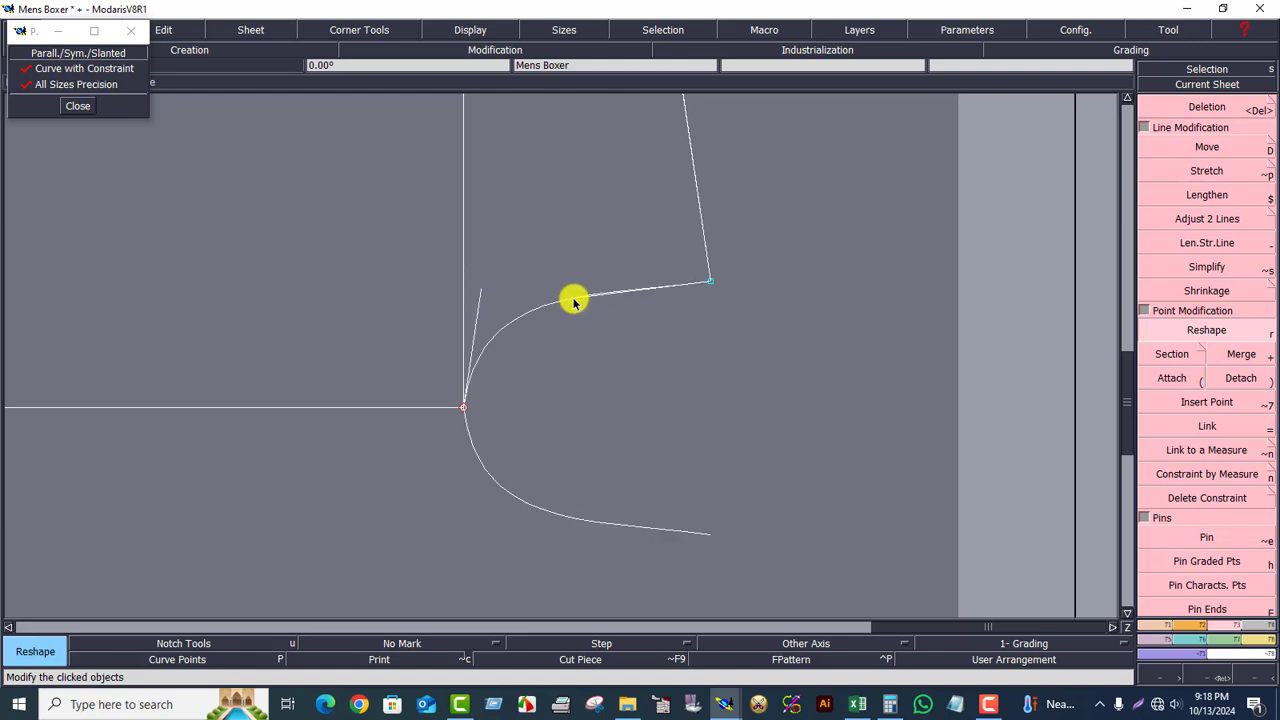
click(566, 297)
click(479, 289)
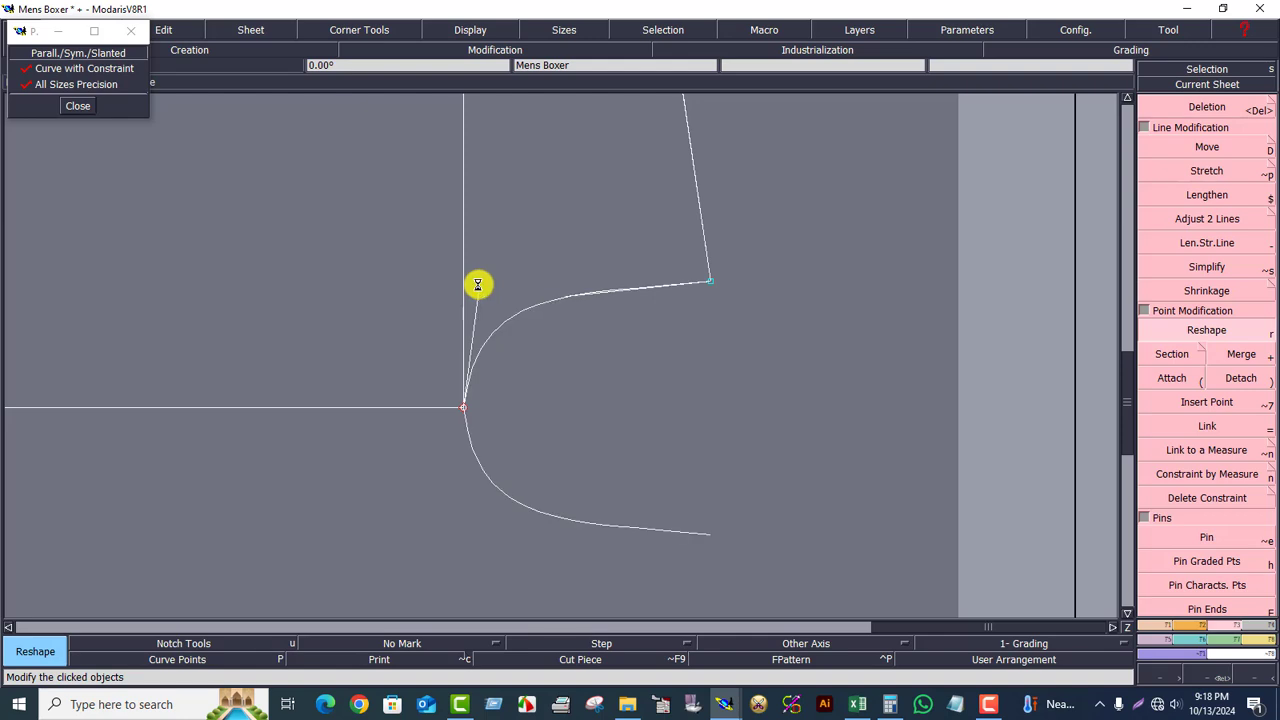
click(476, 291)
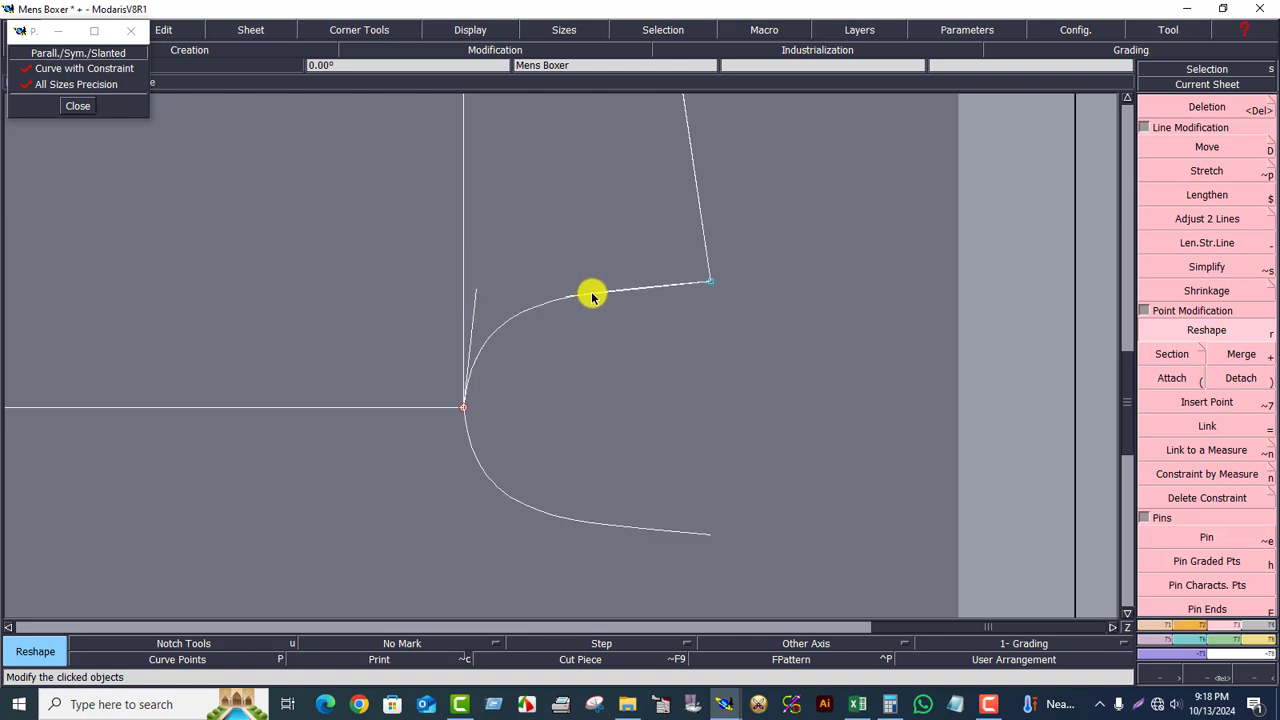
click(558, 300)
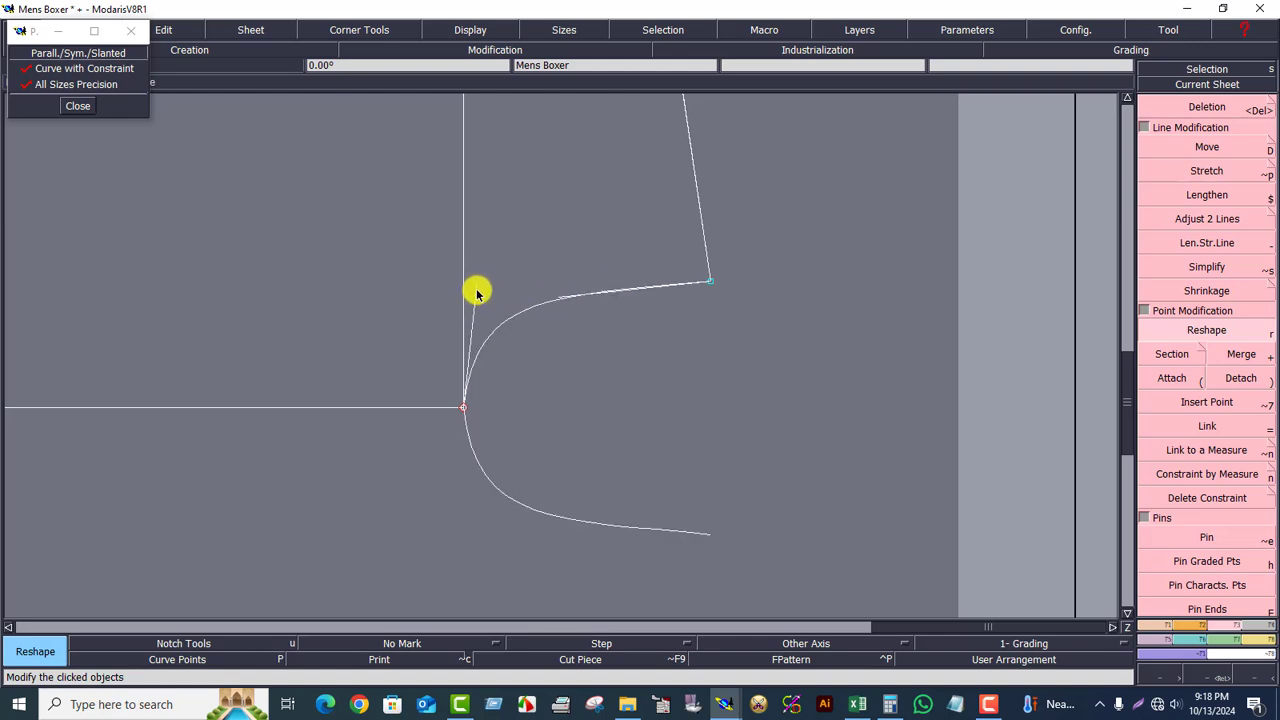
click(474, 288)
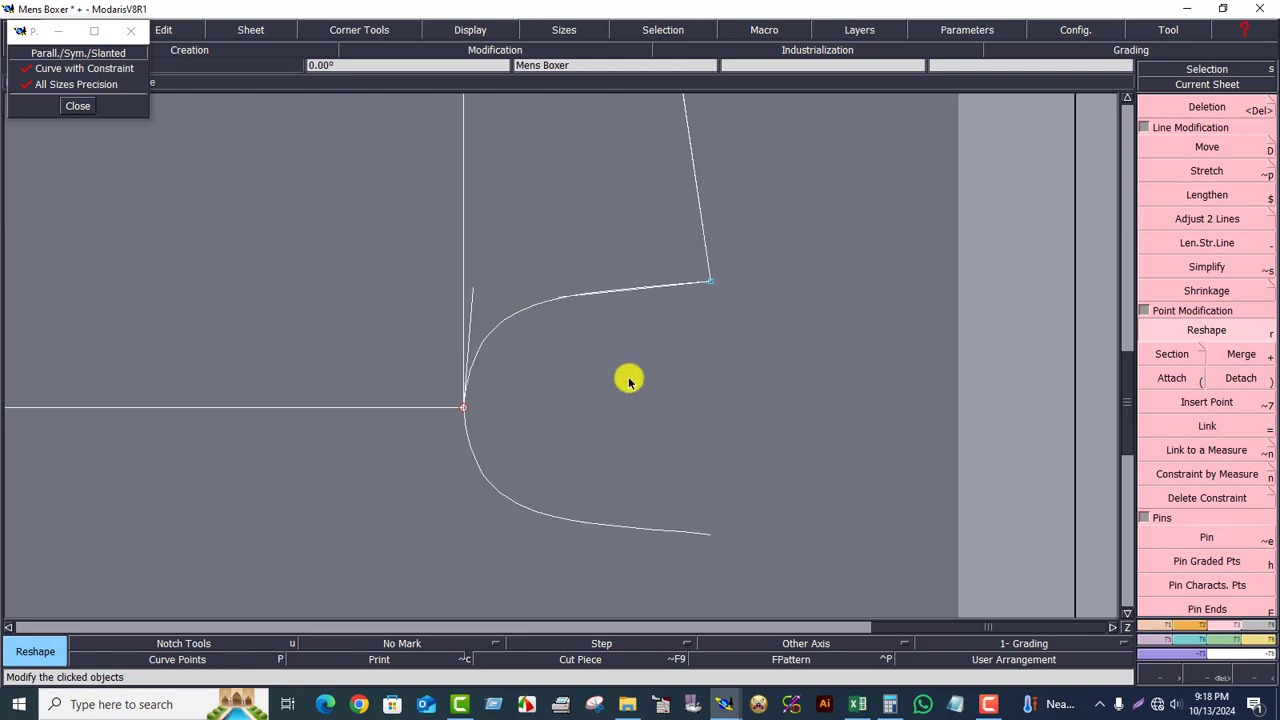
click(564, 298)
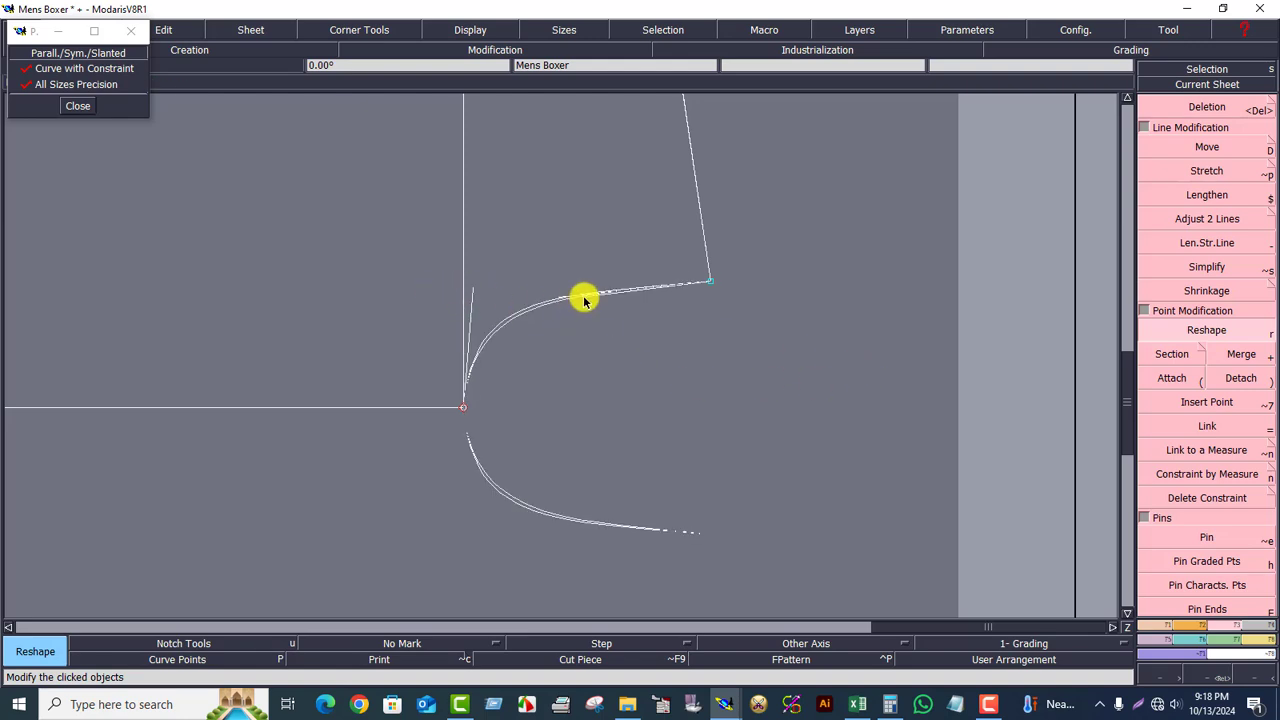
click(583, 294)
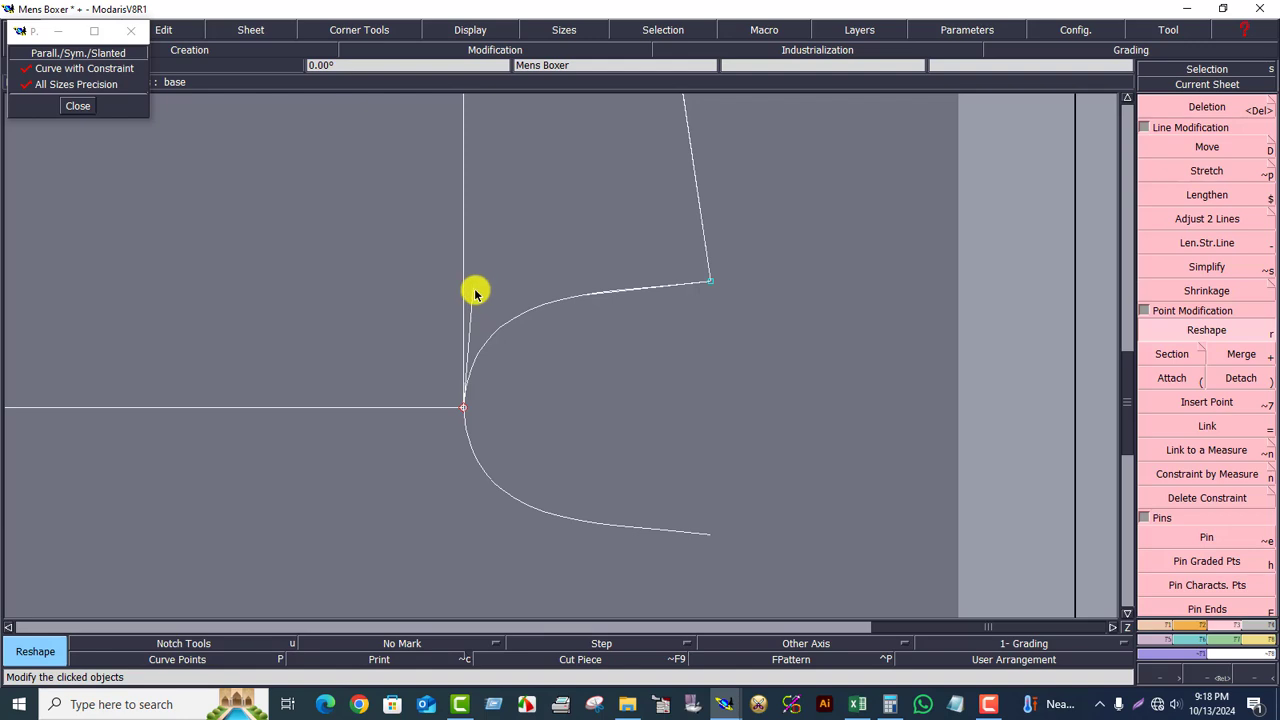
Step: Start a Developed point measured from the corner along the hem curve, then view the Excel chart
click(1224, 86)
click(600, 340)
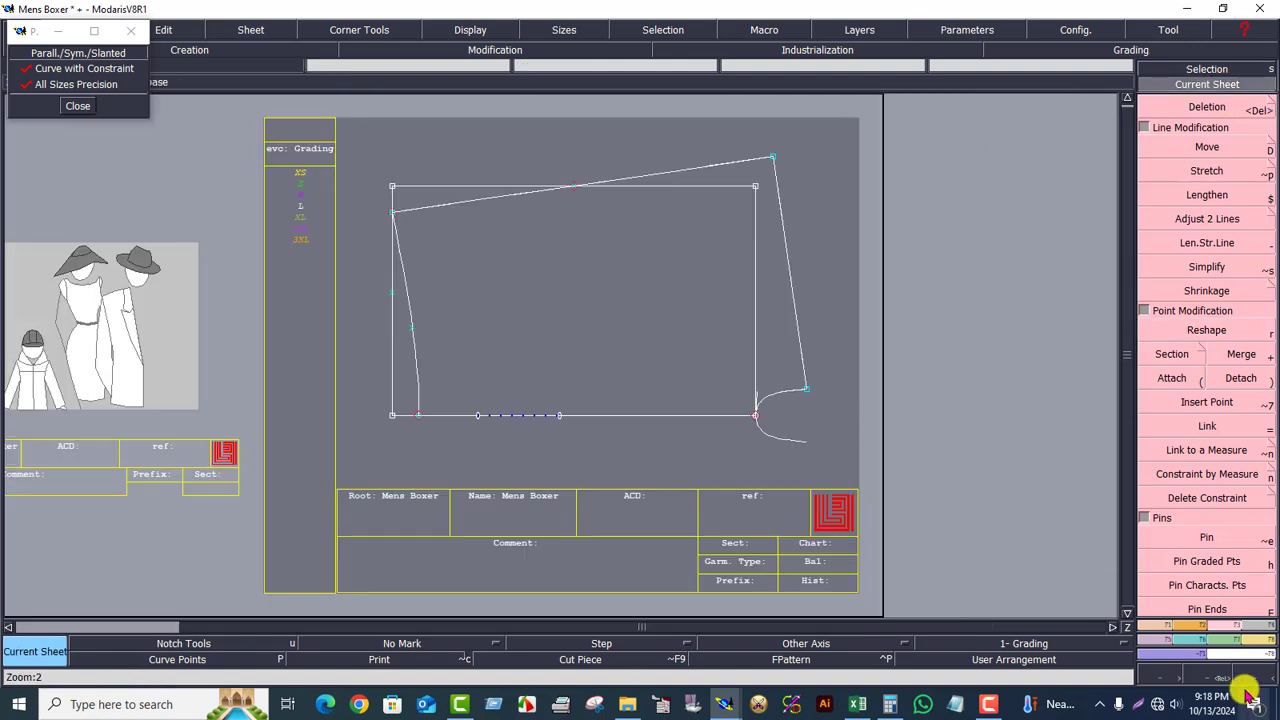
click(1210, 675)
drag(321, 150, 851, 459)
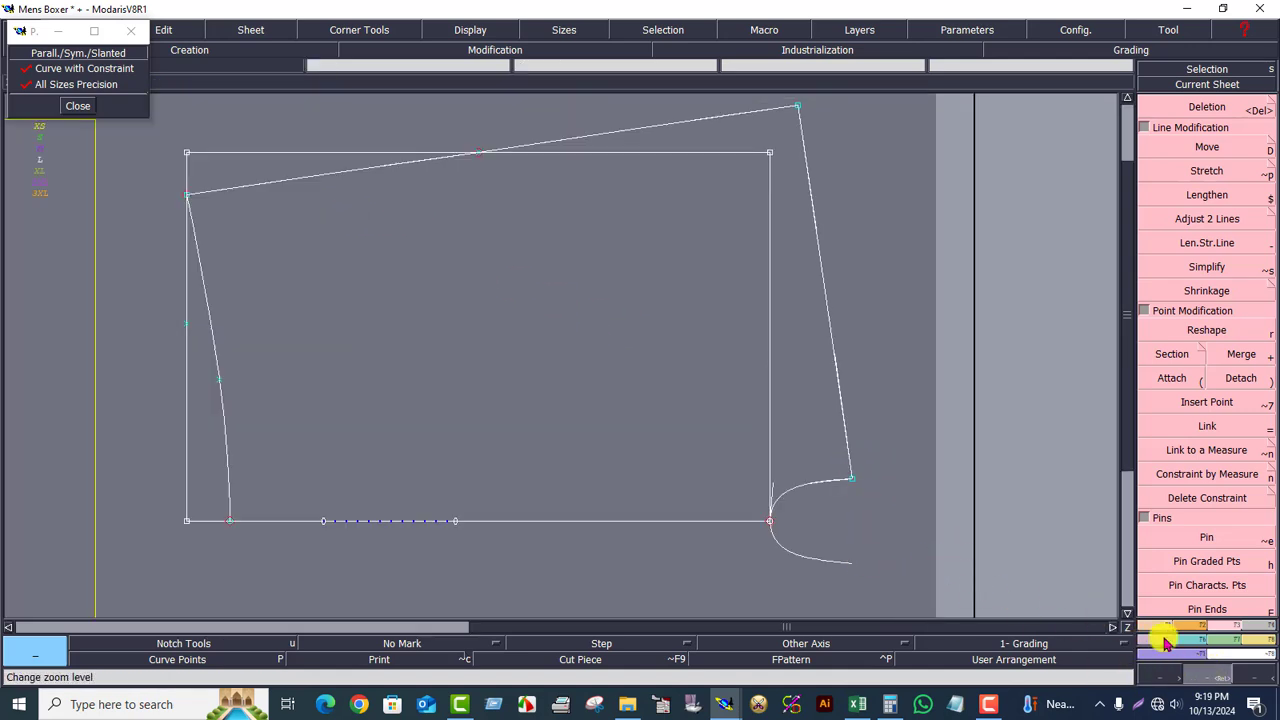
click(1160, 630)
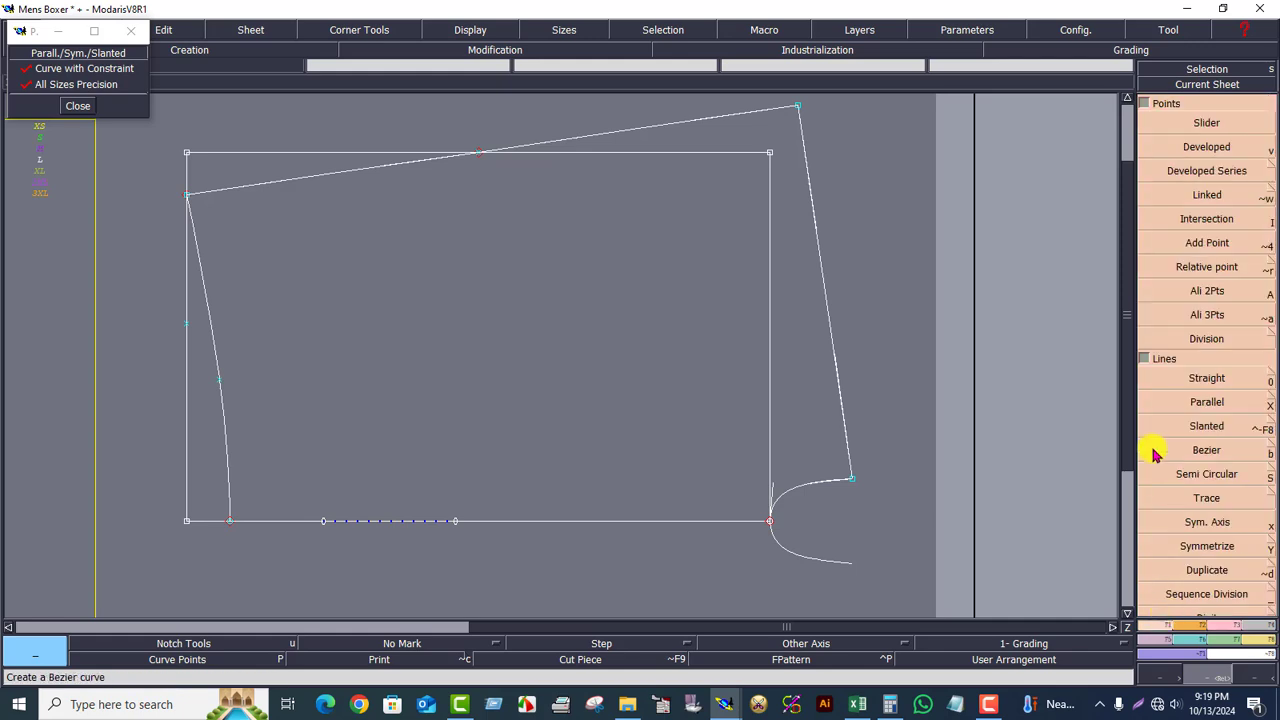
click(1200, 150)
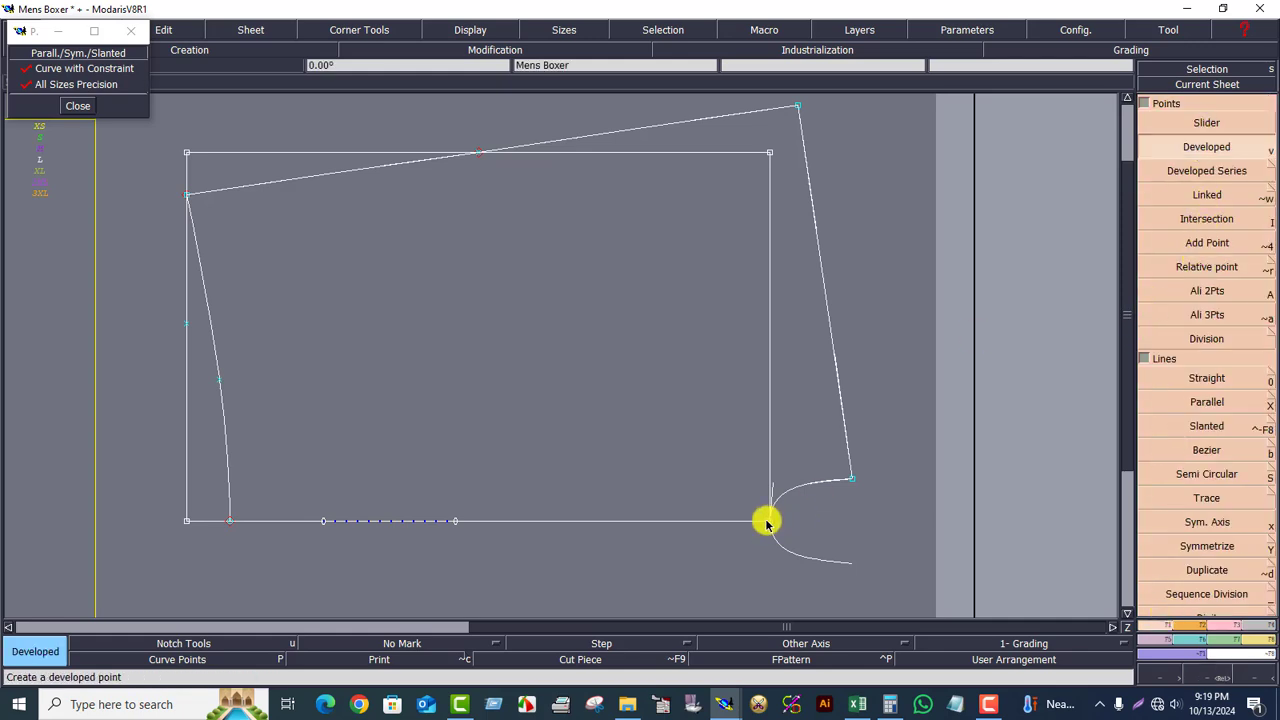
click(768, 521)
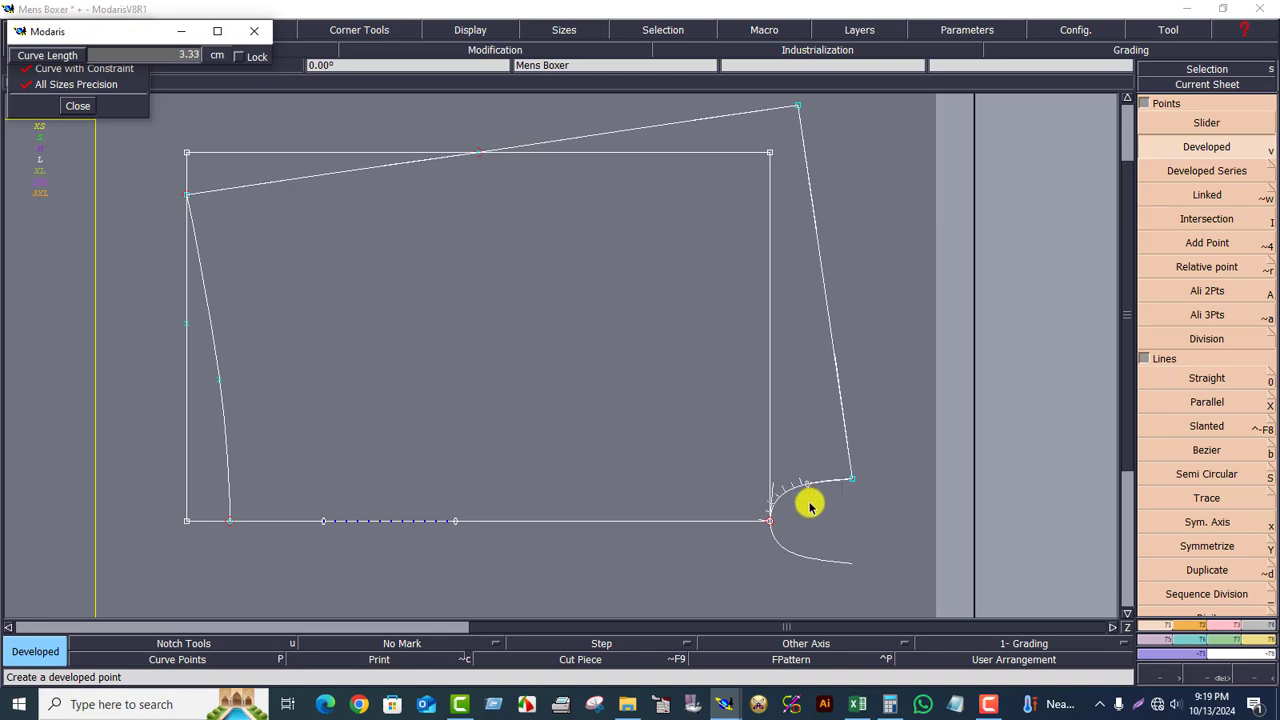
click(810, 507)
click(857, 704)
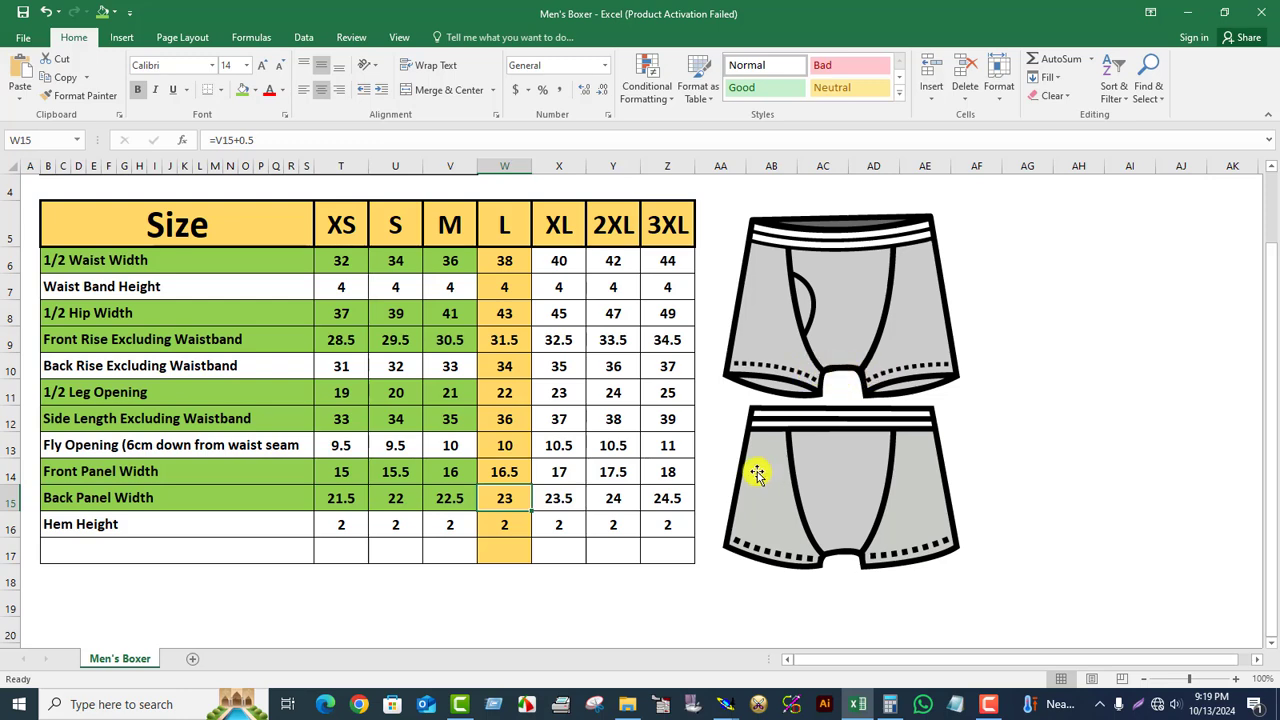
Step: Note the Hem Height of 2 and return to the Mens Boxer pattern in Modaris
click(725, 704)
click(560, 645)
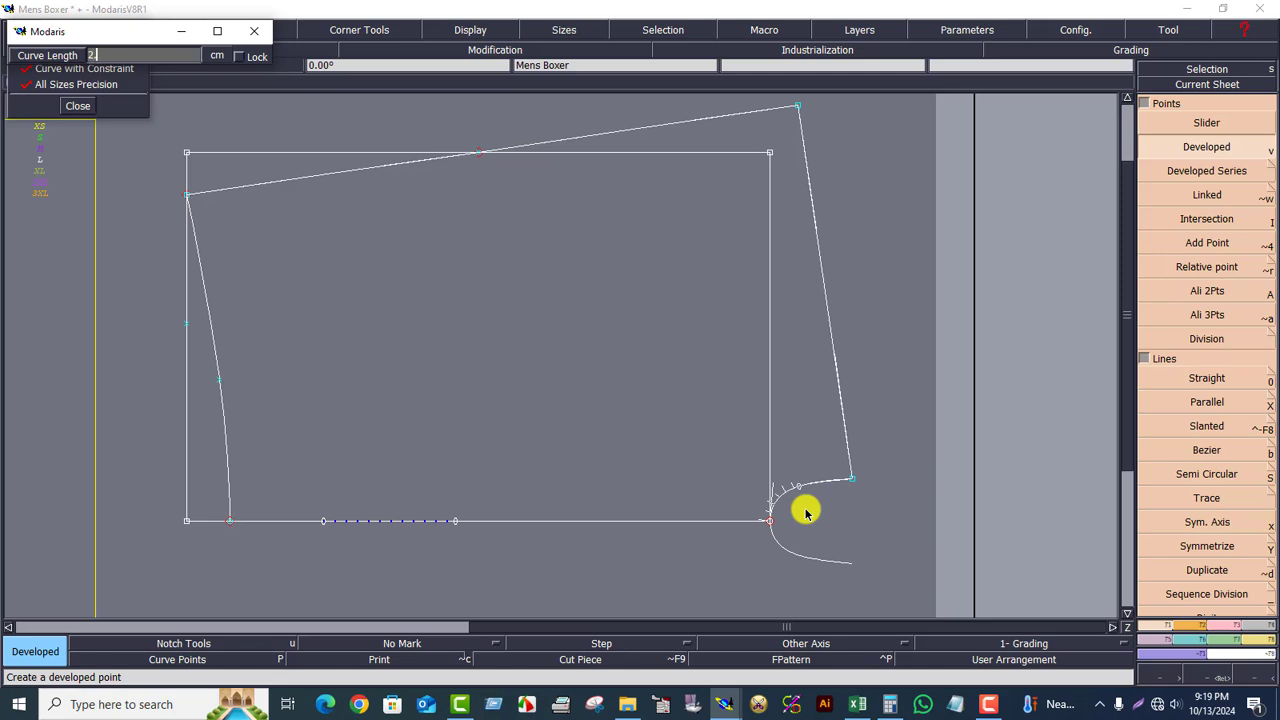
Step: Place a point 2 cm along the corner curve and draw two Bezier guide lines from the left edge to it
key(Return)
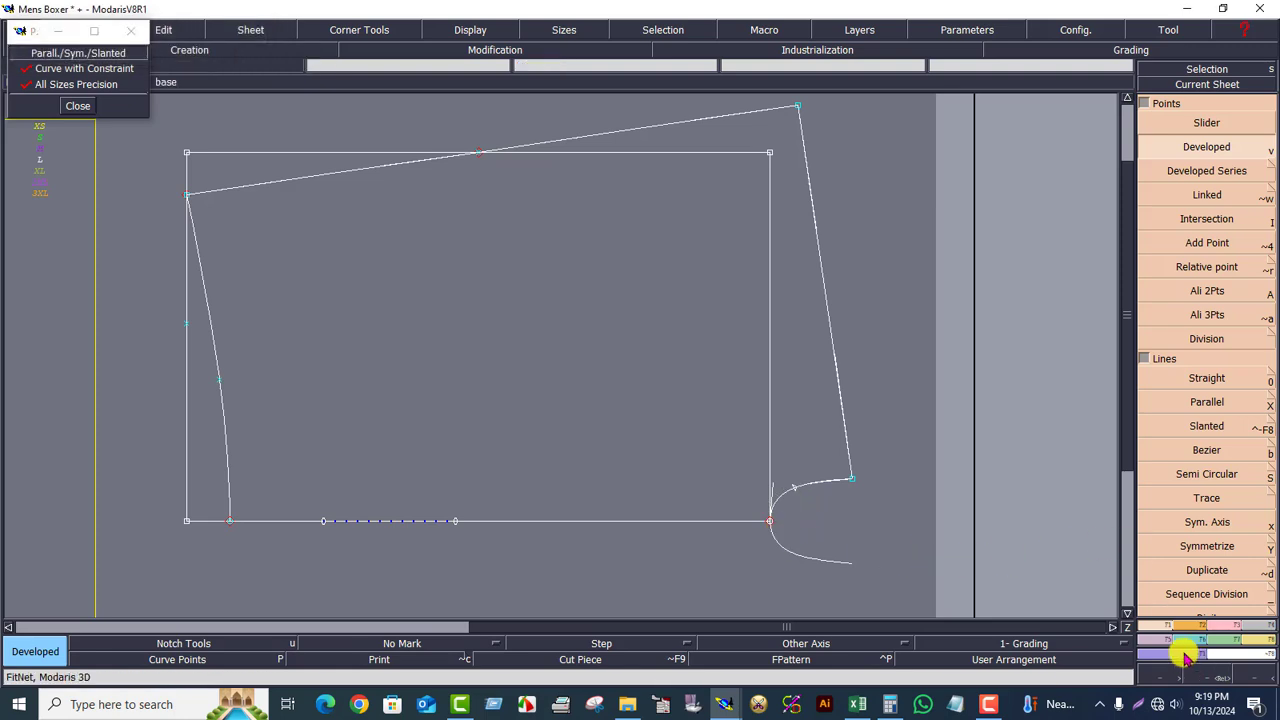
click(1206, 450)
click(220, 383)
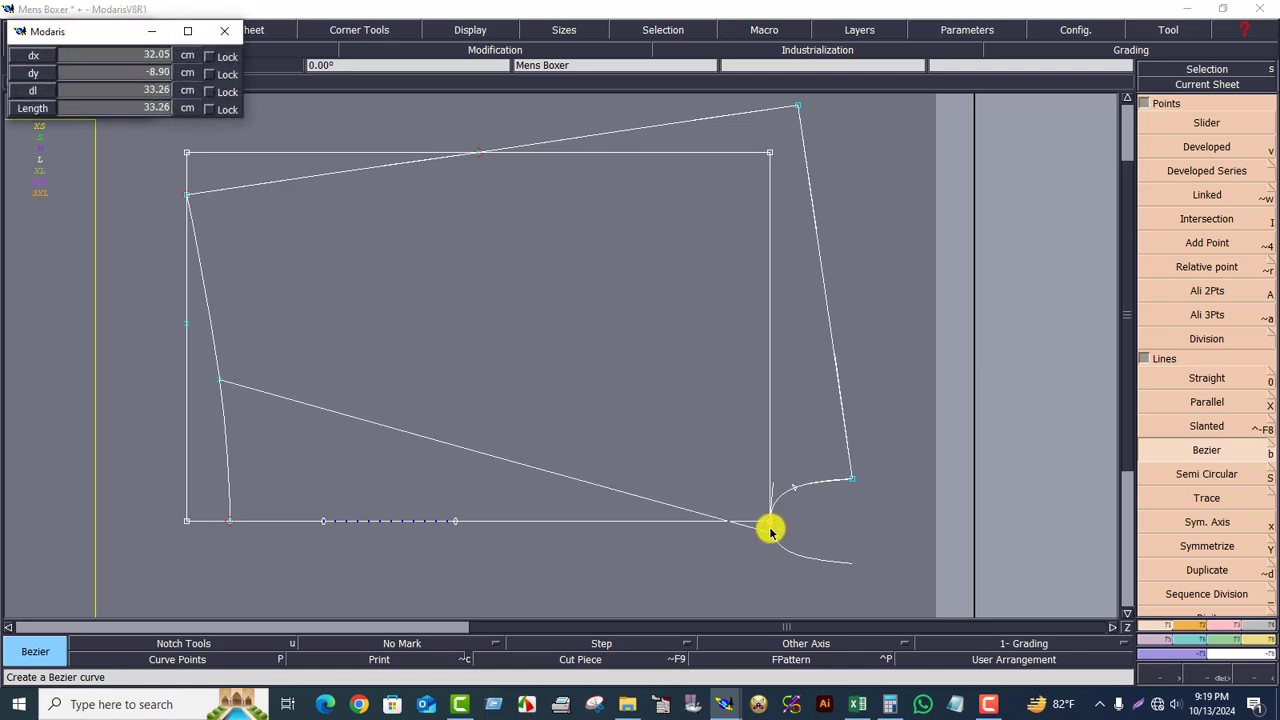
click(792, 487)
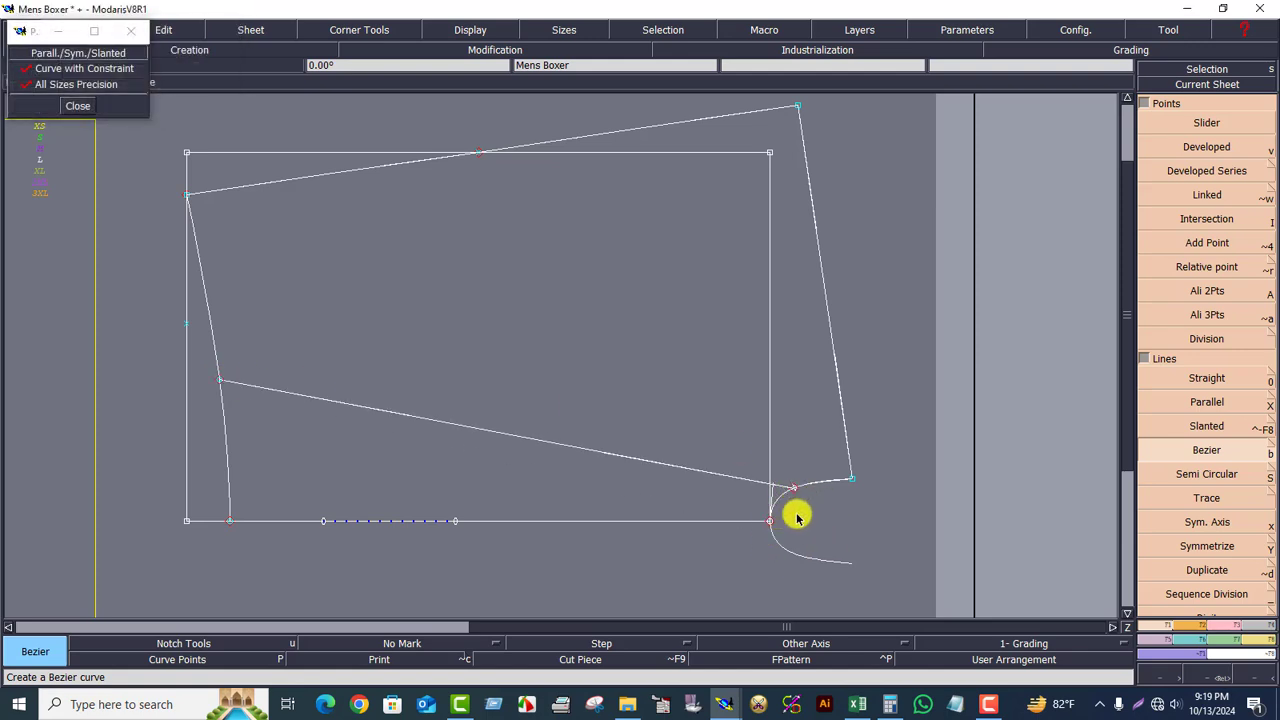
click(185, 322)
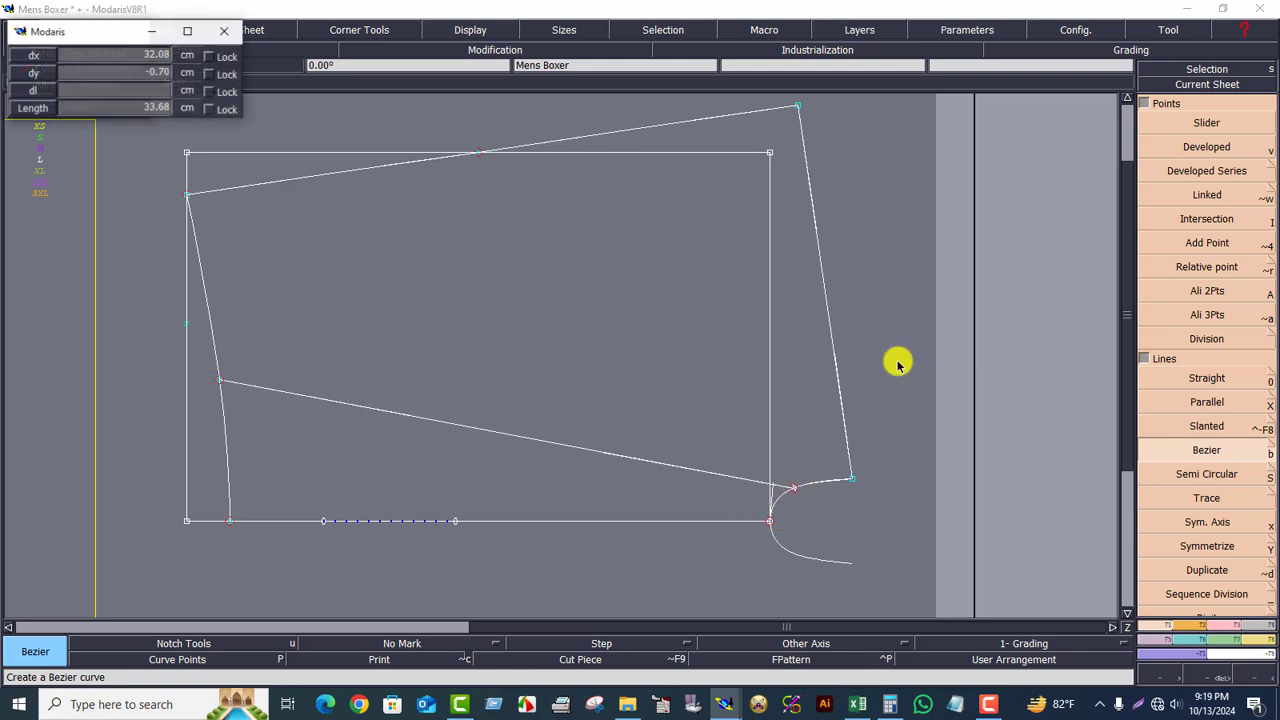
click(793, 490)
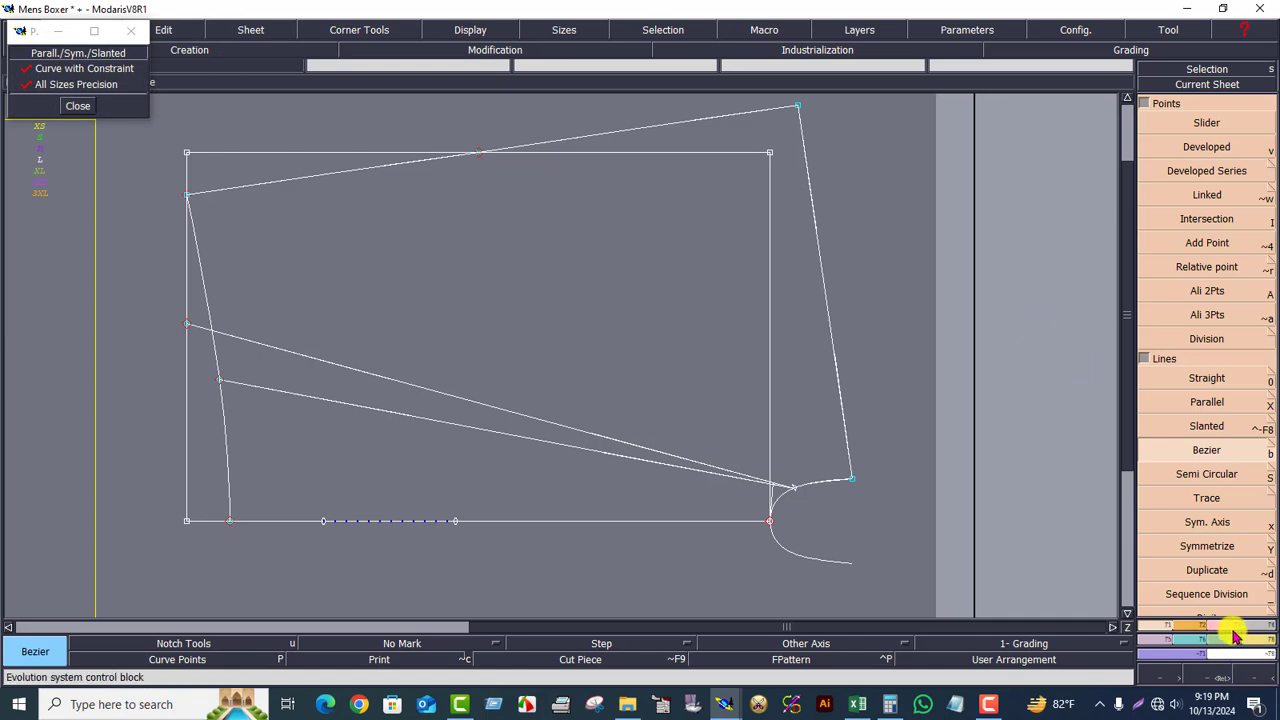
scroll(1220, 580, down, 5)
Step: Erase the dashed bottom segment from all layers and turn off the constraint and all-sizes options
click(1212, 108)
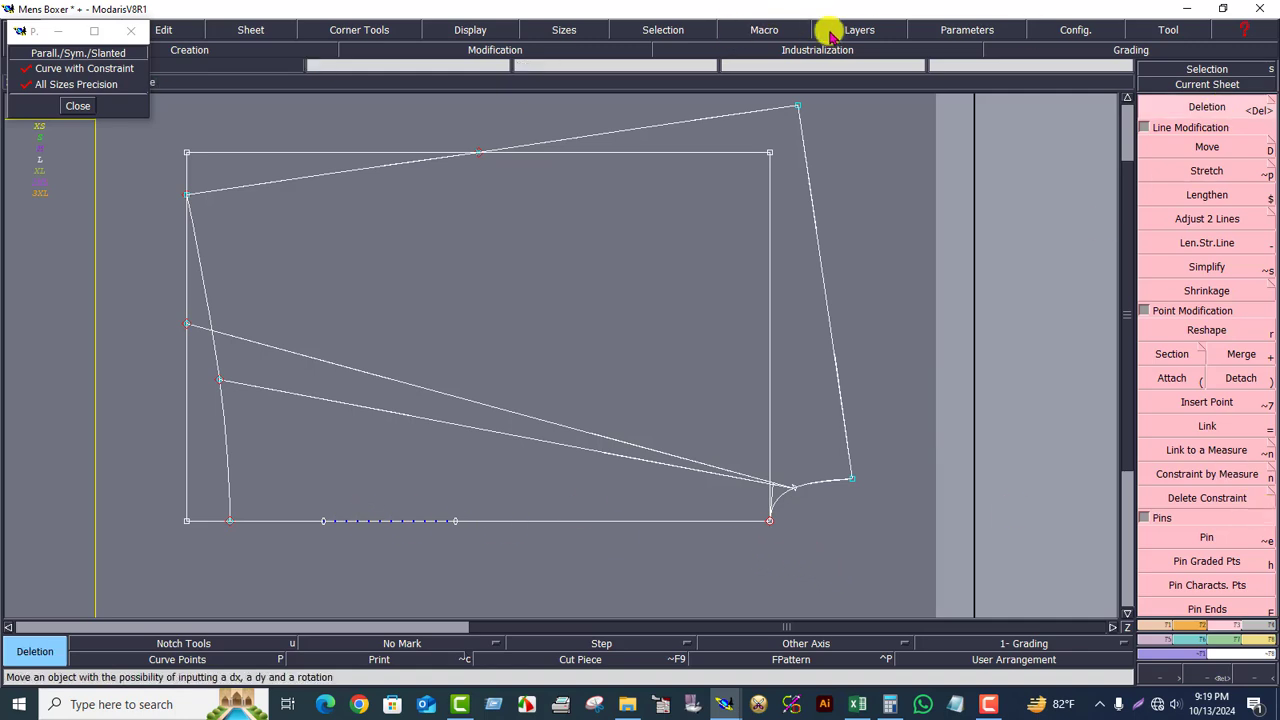
click(885, 37)
click(843, 102)
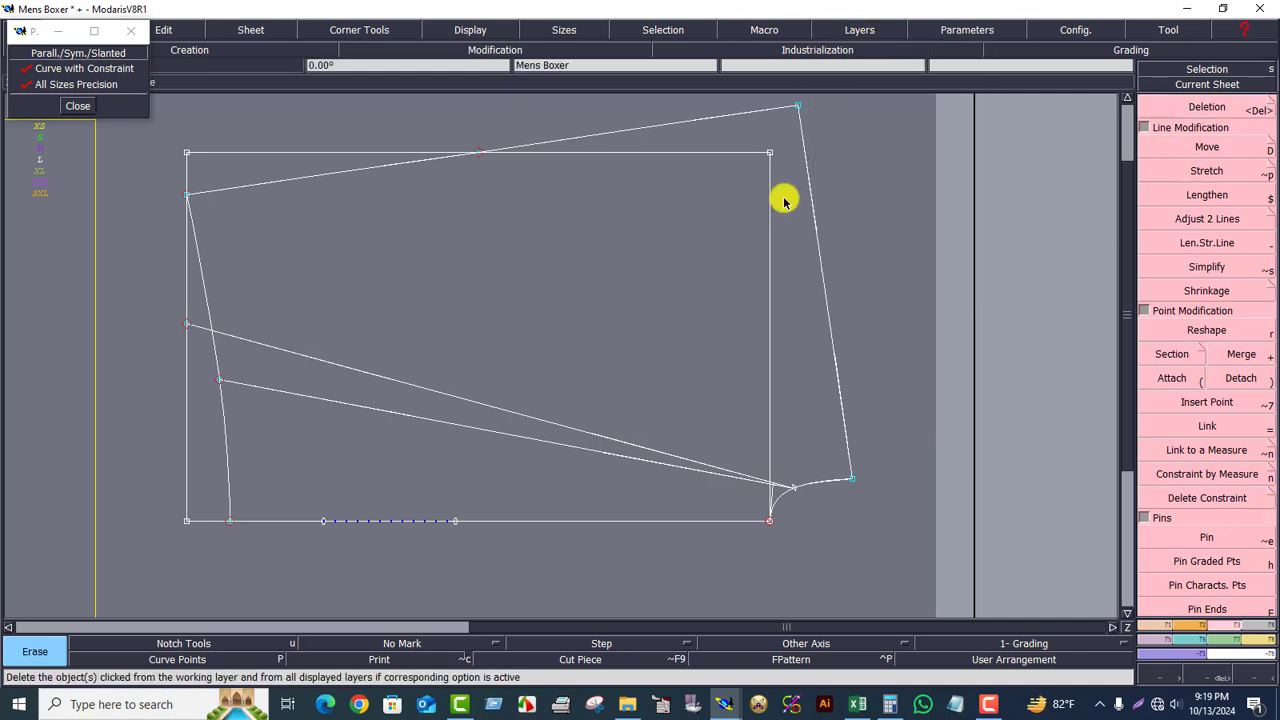
click(415, 521)
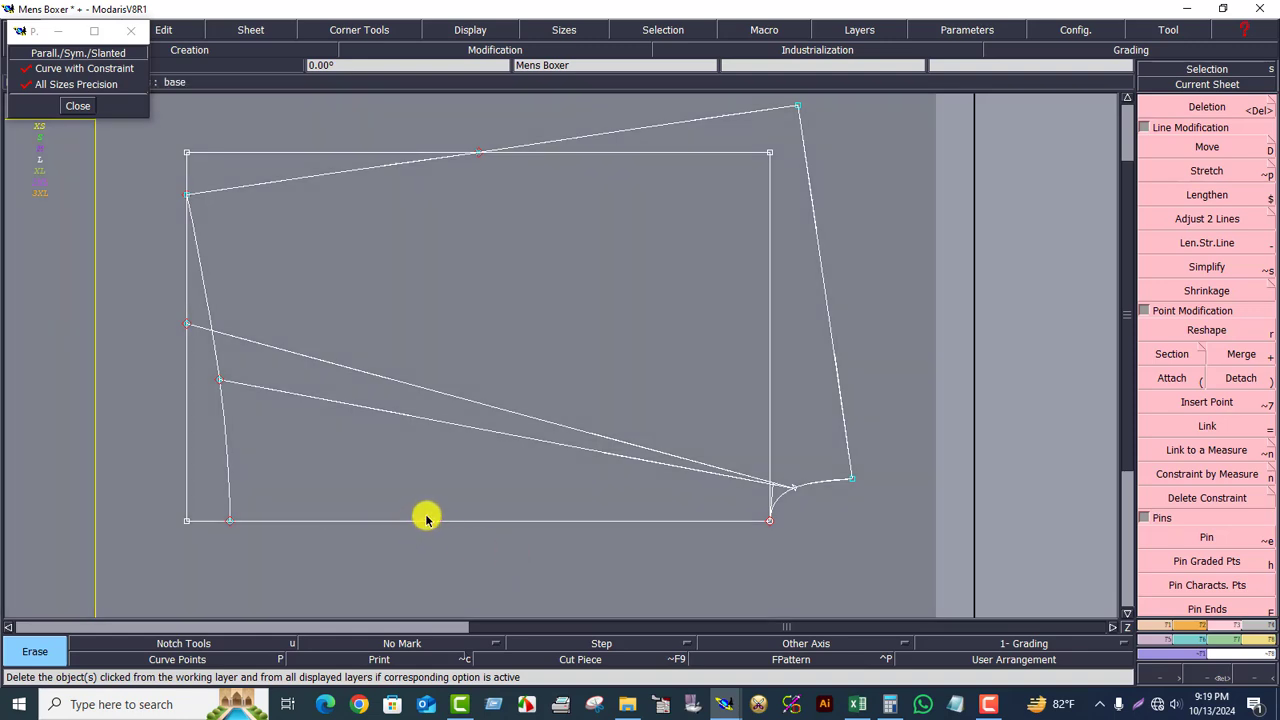
click(42, 68)
click(46, 84)
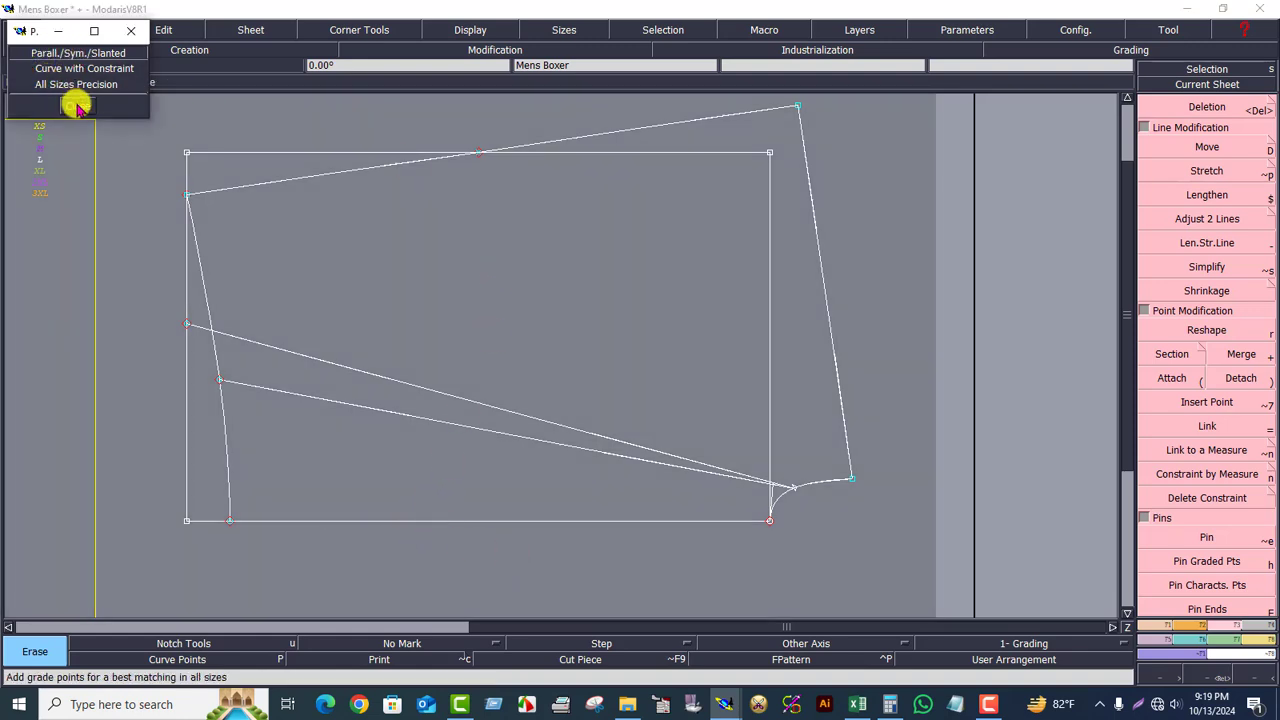
click(76, 106)
Step: Insert a point on the hem corner curve
click(1200, 84)
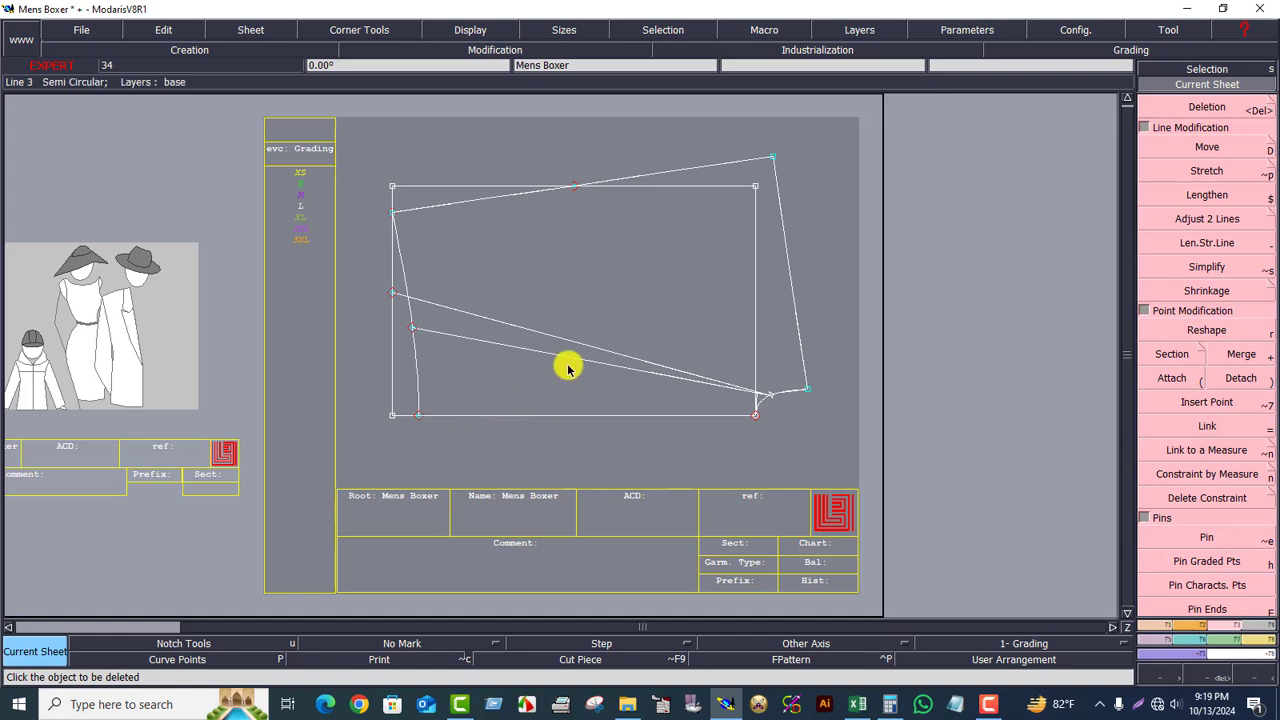
click(1203, 668)
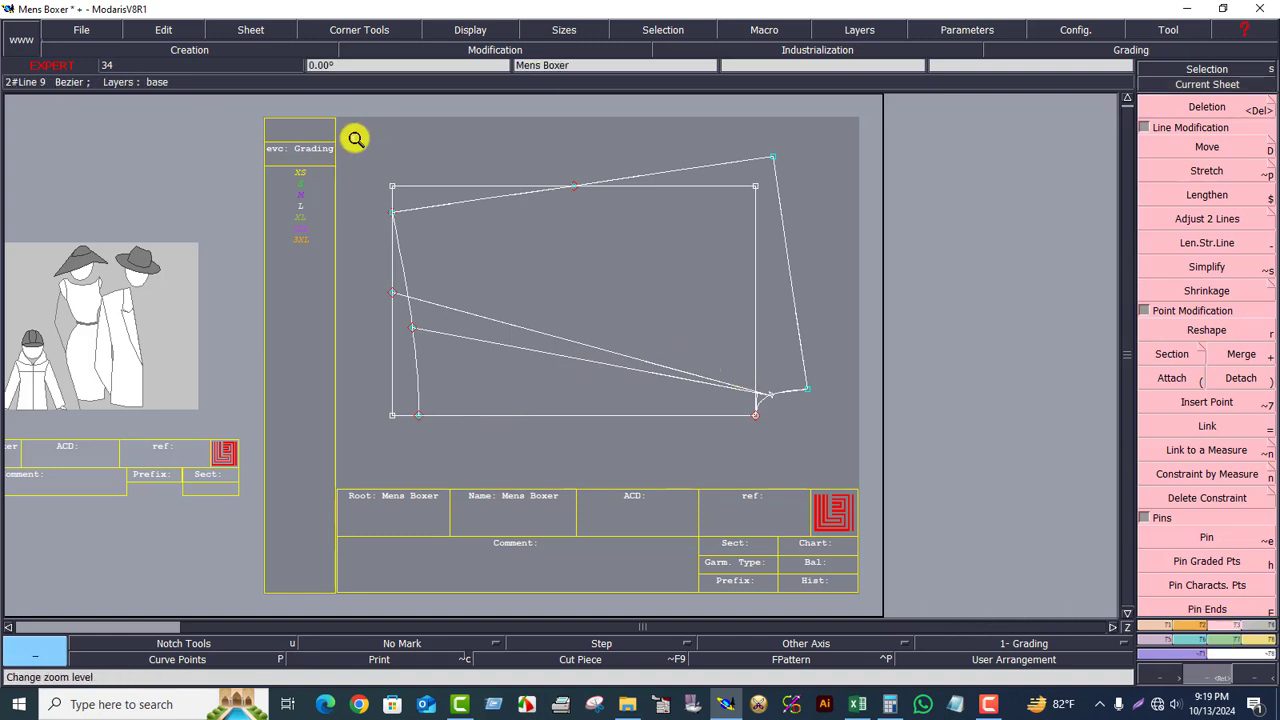
click(814, 509)
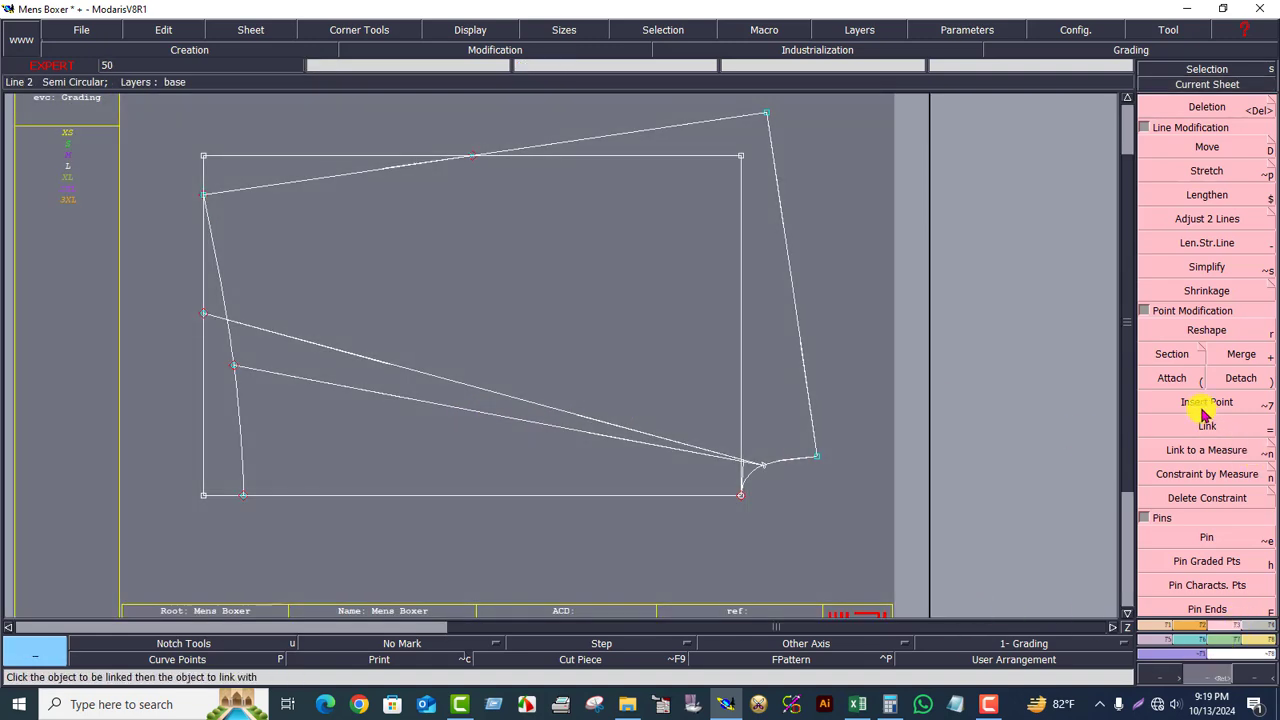
click(1205, 402)
click(762, 464)
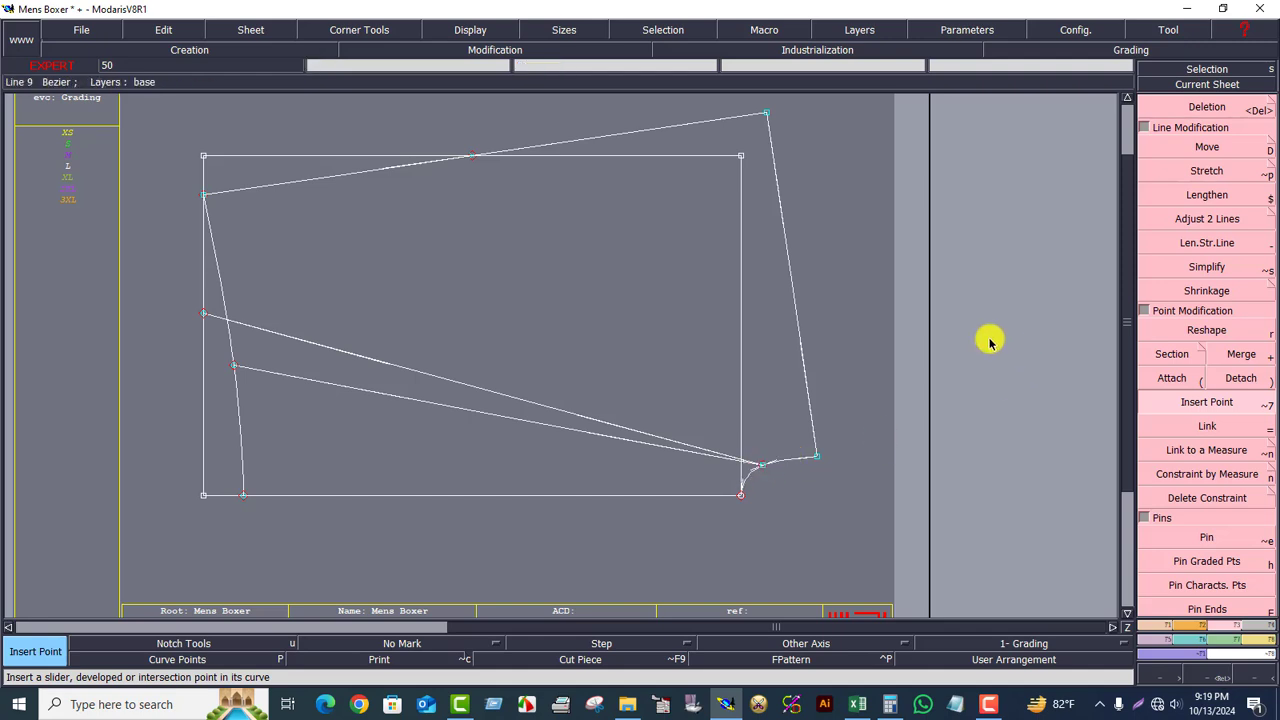